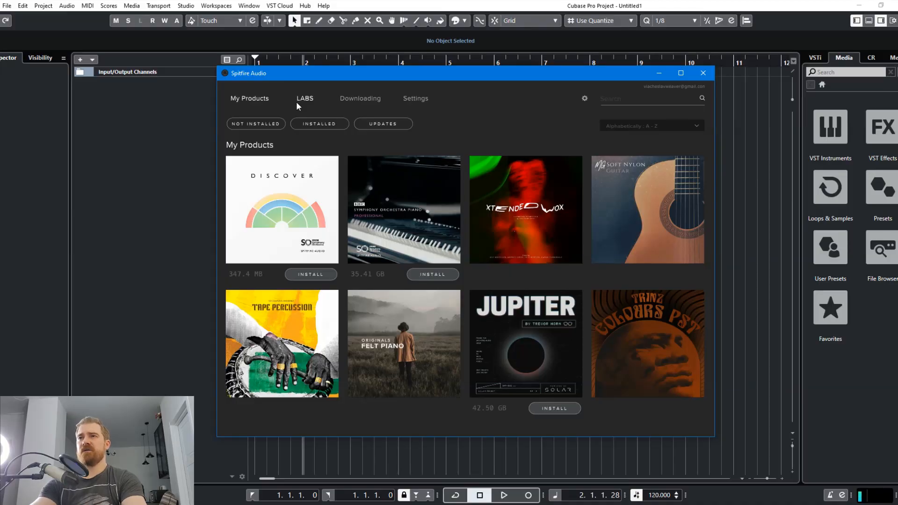
Step: Open the LABS website's download page from the LABS section and download LABS for Windows
{"action": "left_click", "coordinate": [308, 100]}
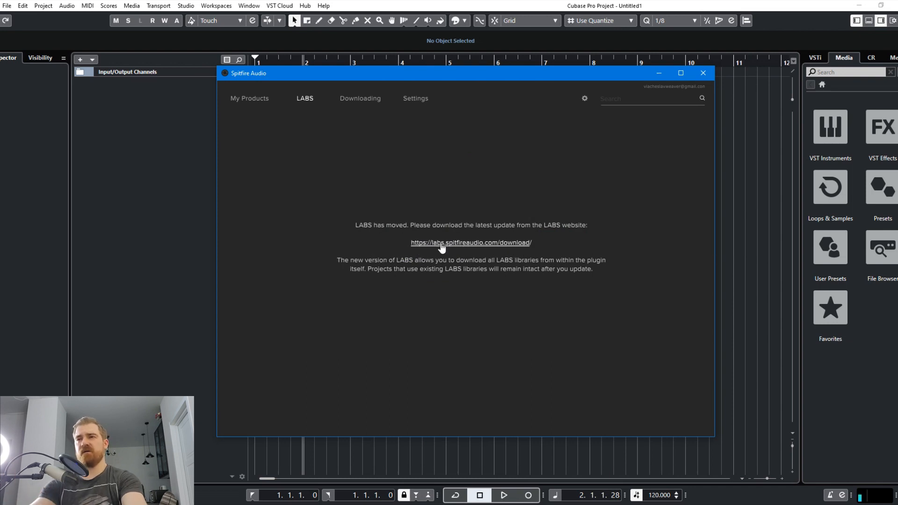
{"action": "left_click", "coordinate": [249, 98]}
{"action": "left_click", "coordinate": [303, 98]}
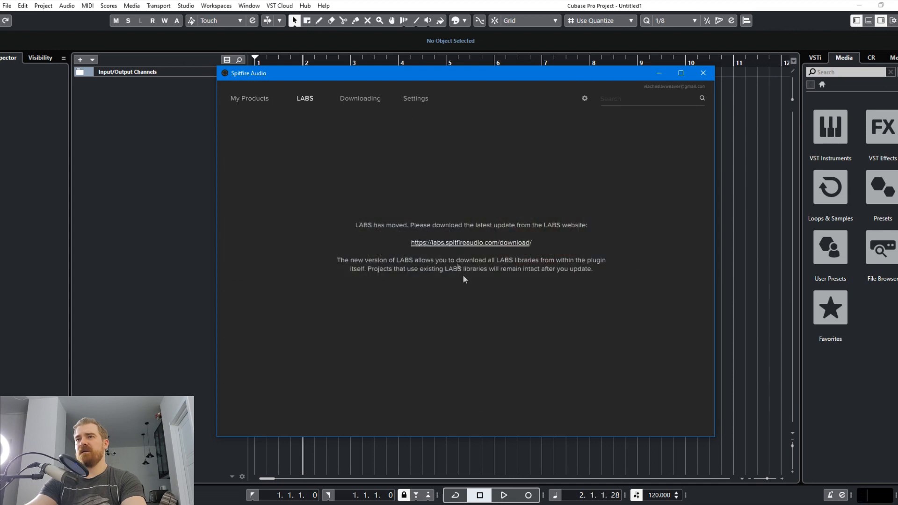
{"action": "left_click_drag", "start_coordinate": [897, 42], "coordinate": [518, 19]}
{"action": "double_click", "coordinate": [519, 20]}
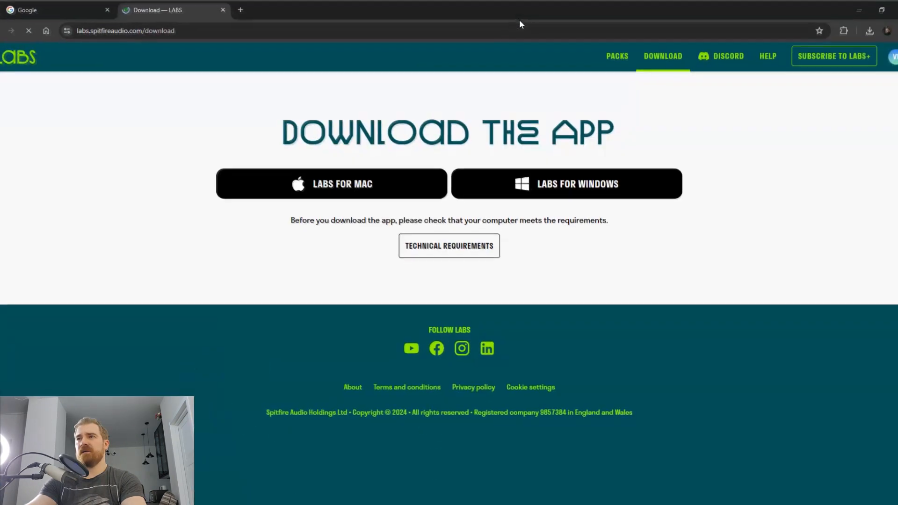
{"action": "left_click", "coordinate": [549, 191]}
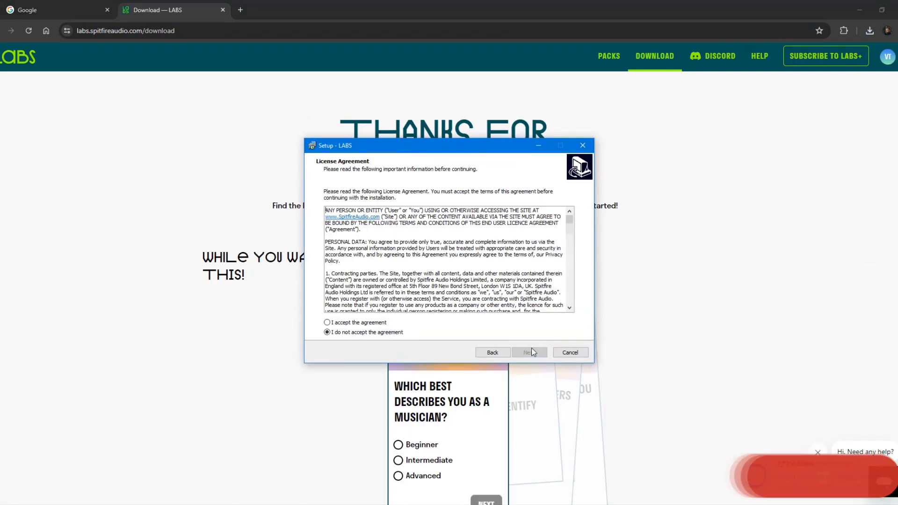
Step: Accept the license agreement, install LABS with the VST, VST3 and Standalone components, and launch it on finishing
{"action": "left_click", "coordinate": [529, 352]}
{"action": "left_click", "coordinate": [522, 353]}
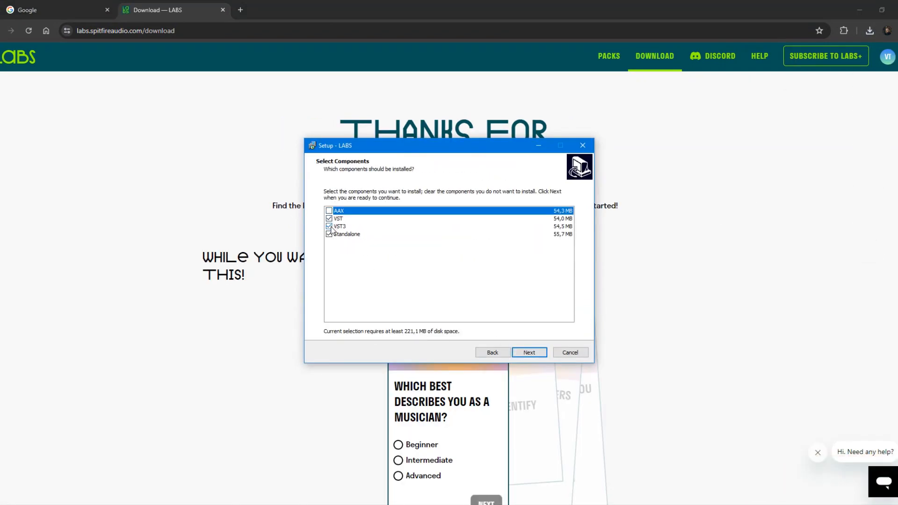
{"action": "left_click", "coordinate": [530, 353]}
{"action": "left_click", "coordinate": [531, 353]}
{"action": "left_click", "coordinate": [533, 353]}
{"action": "left_click", "coordinate": [533, 354]}
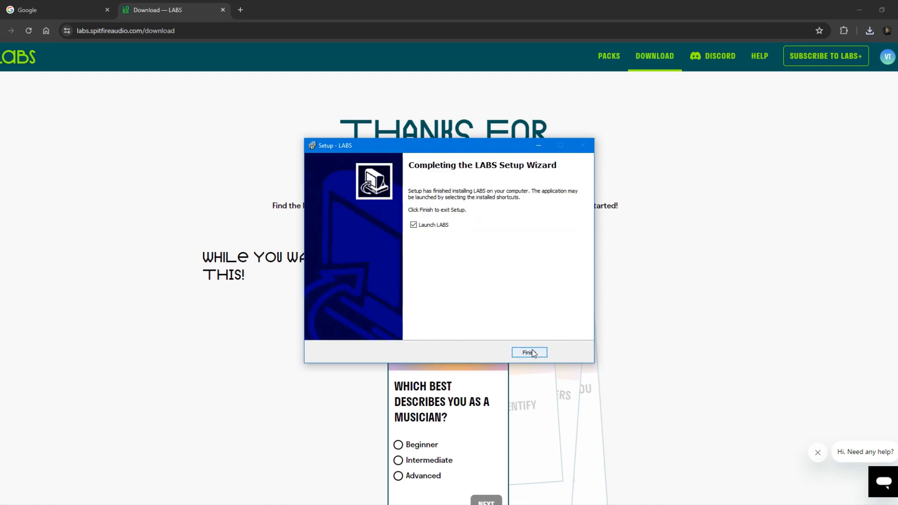
{"action": "left_click", "coordinate": [531, 352]}
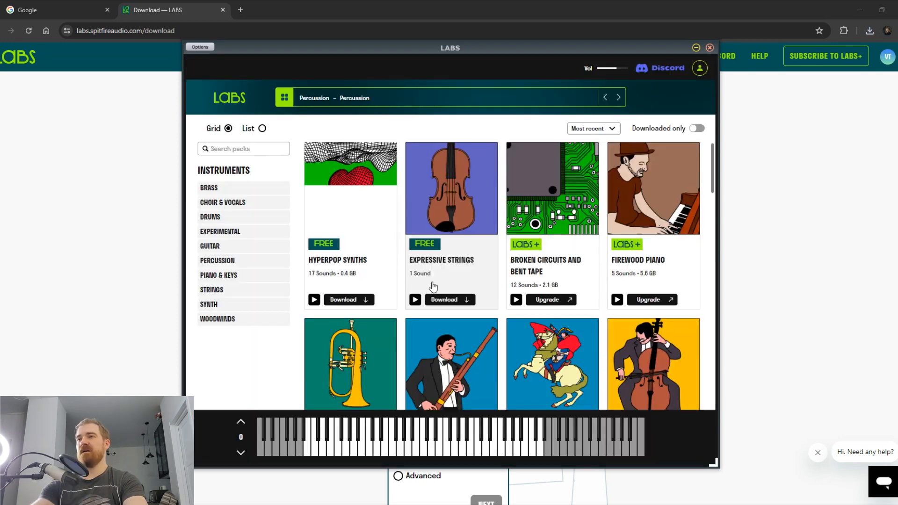
Step: Look through the whole LABS pack library to see which packs are free, downloaded or limited to LABS+
{"action": "scroll", "coordinate": [586, 234], "scroll_direction": "down", "scroll_amount": 2}
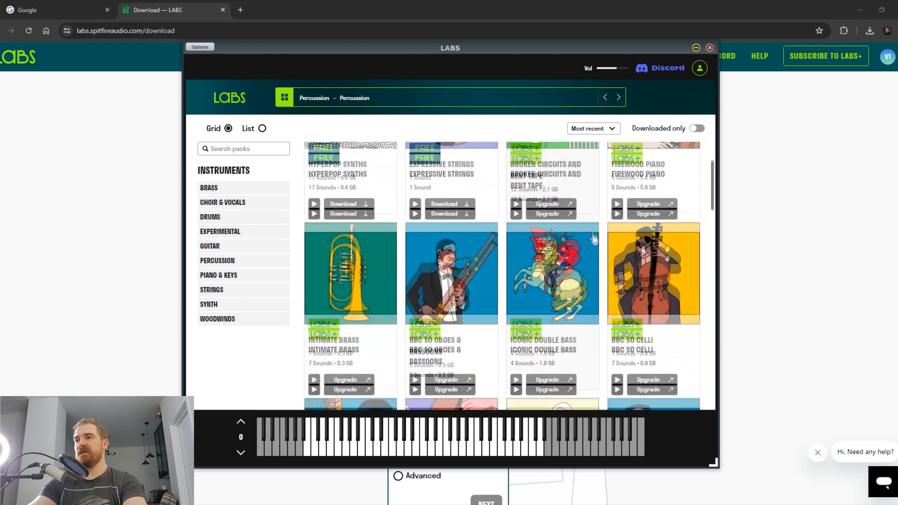
{"action": "scroll", "coordinate": [552, 233], "scroll_direction": "down", "scroll_amount": 3}
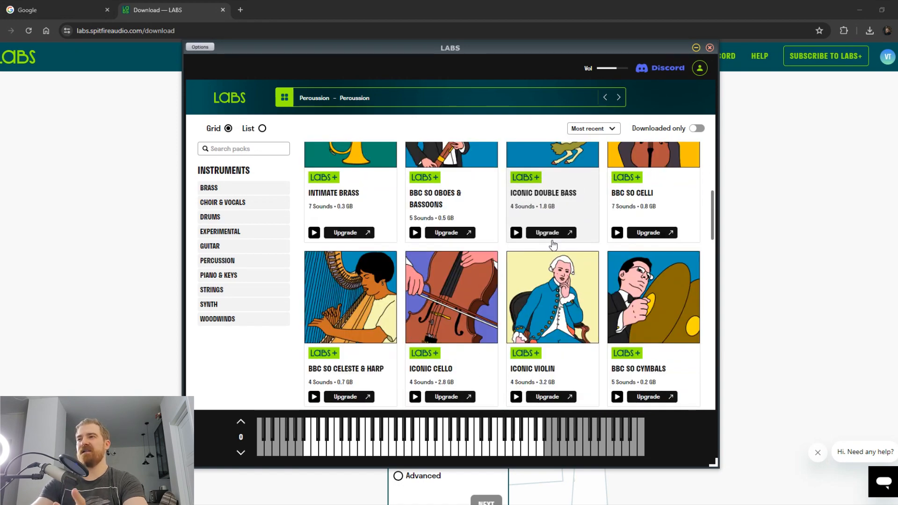
{"action": "scroll", "coordinate": [574, 281], "scroll_direction": "down", "scroll_amount": 2}
{"action": "scroll", "coordinate": [543, 257], "scroll_direction": "down", "scroll_amount": 2}
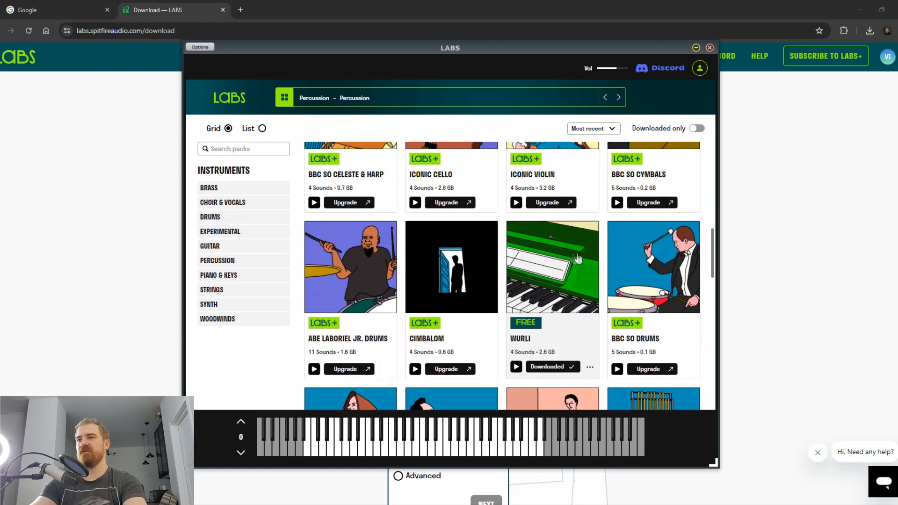
{"action": "scroll", "coordinate": [552, 210], "scroll_direction": "down", "scroll_amount": 8}
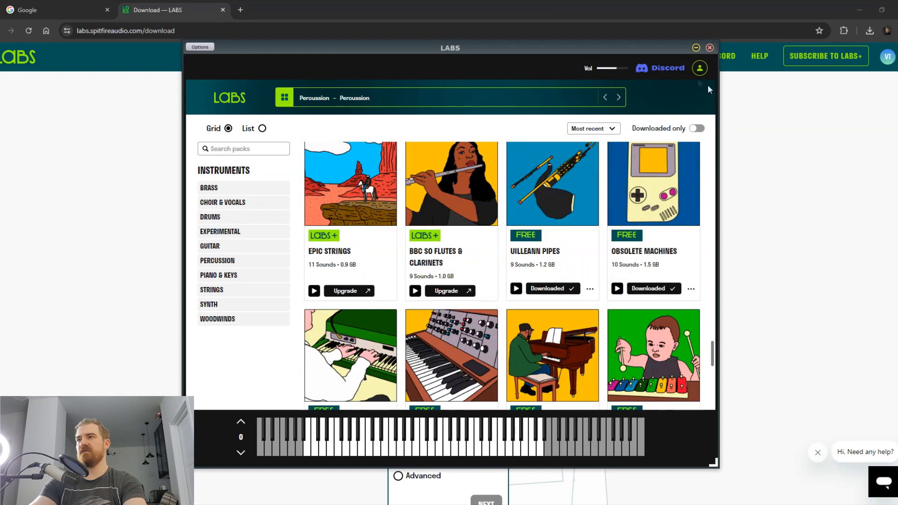
{"action": "left_click_drag", "start_coordinate": [558, 60], "coordinate": [531, 36]}
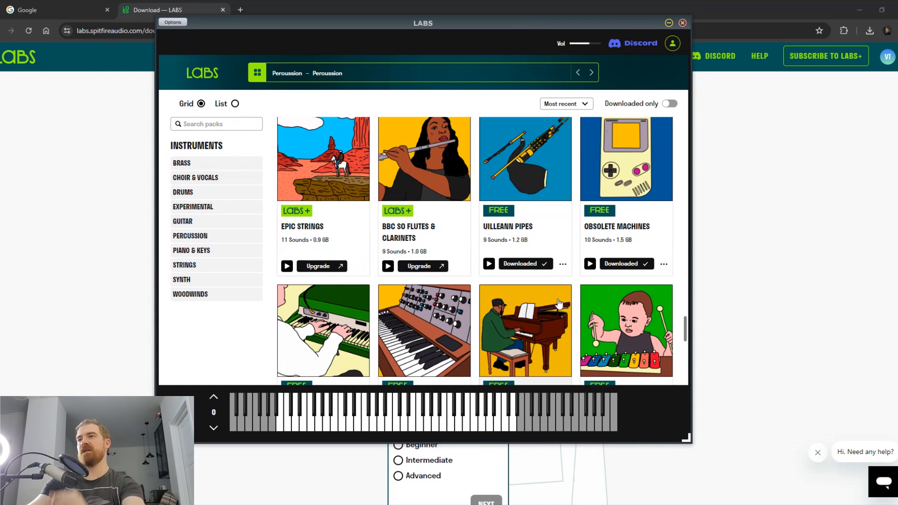
{"action": "scroll", "coordinate": [562, 309], "scroll_direction": "down", "scroll_amount": 1}
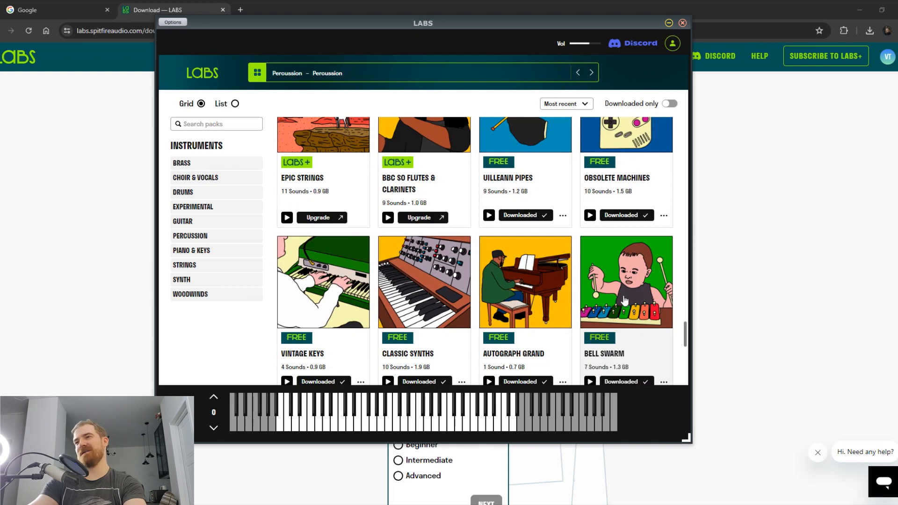
{"action": "scroll", "coordinate": [531, 286], "scroll_direction": "down", "scroll_amount": 10}
{"action": "scroll", "coordinate": [527, 280], "scroll_direction": "down", "scroll_amount": 8}
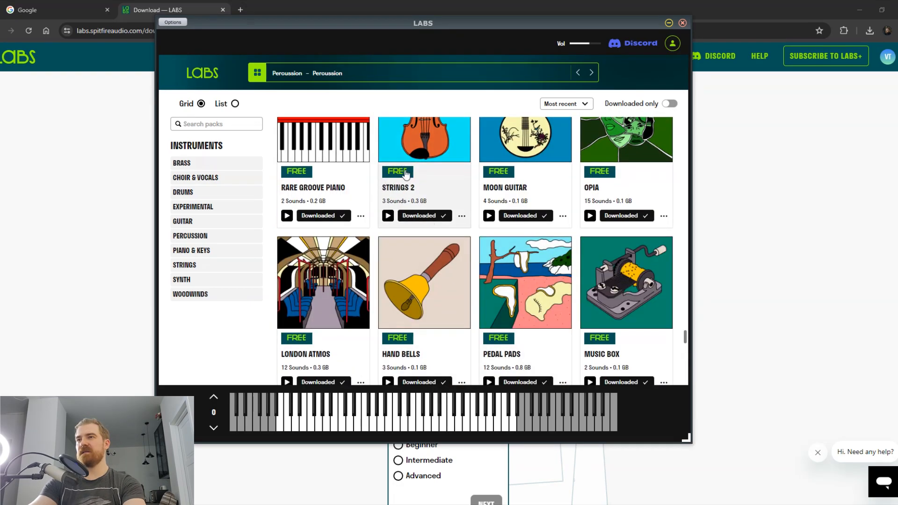
{"action": "scroll", "coordinate": [538, 286], "scroll_direction": "down", "scroll_amount": 10}
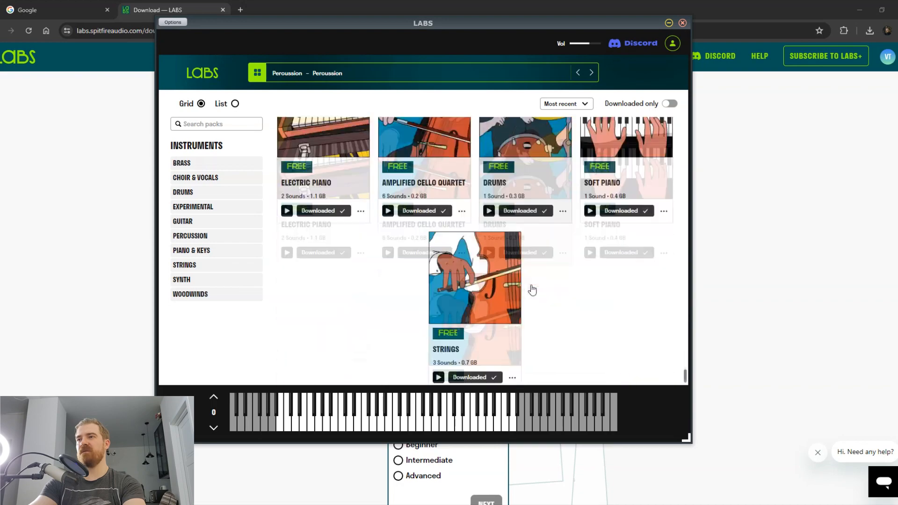
{"action": "scroll", "coordinate": [531, 286], "scroll_direction": "up", "scroll_amount": 3}
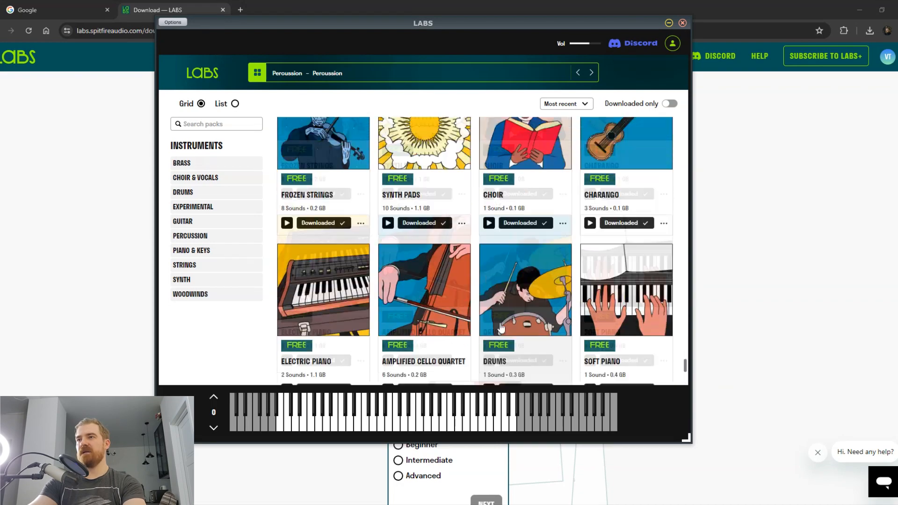
{"action": "scroll", "coordinate": [502, 322], "scroll_direction": "up", "scroll_amount": 8}
Step: Download the free Expressive Strings pack at the start of the library
{"action": "left_click_drag", "start_coordinate": [686, 332], "coordinate": [690, 77]}
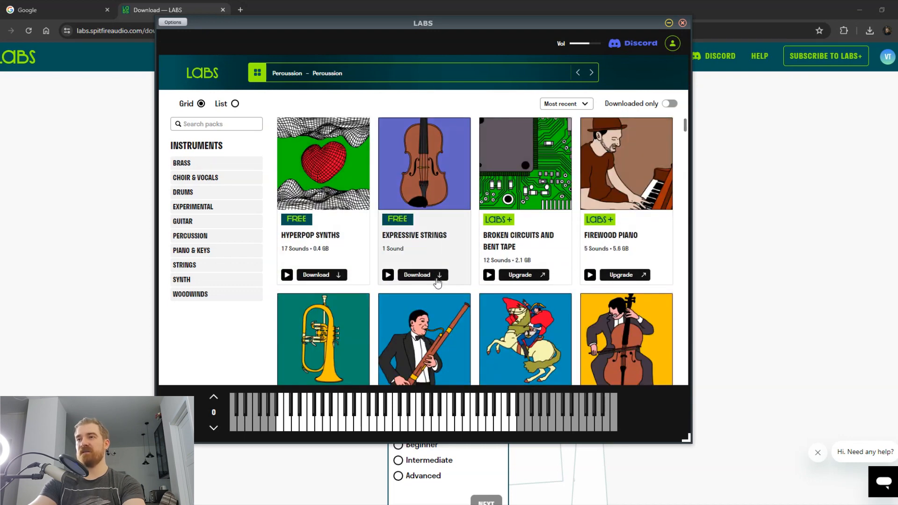
{"action": "left_click", "coordinate": [417, 276]}
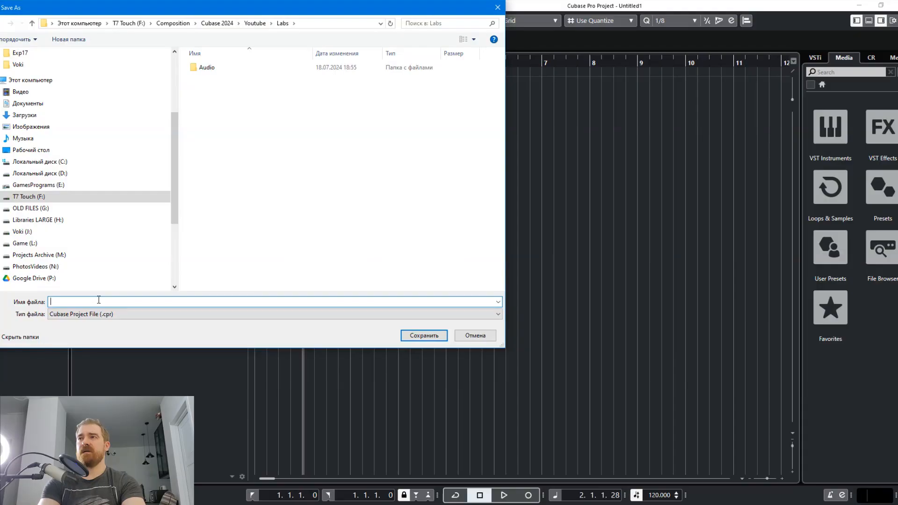
Step: Save the Cubase project in the Labs folder as "LABS Self-challenge trakc"
{"action": "type", "text": "LABS"}
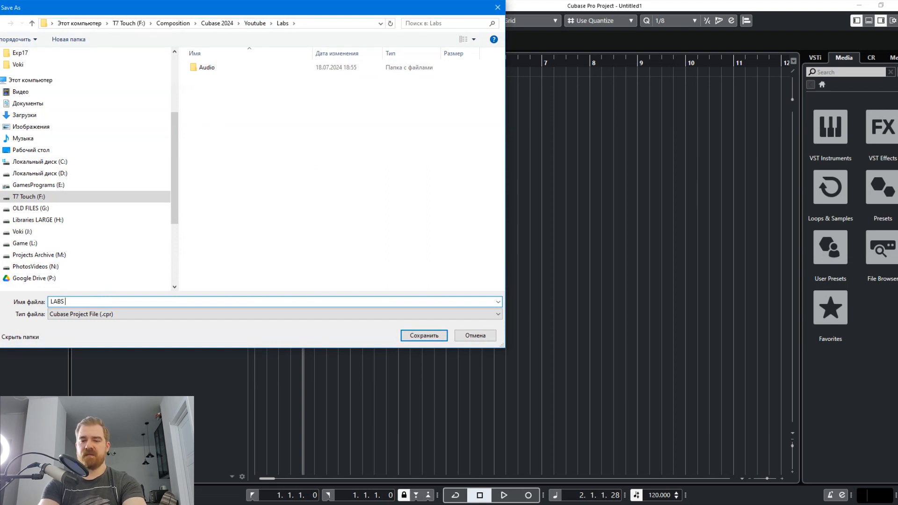
{"action": "type", "text": " Self-chal"}
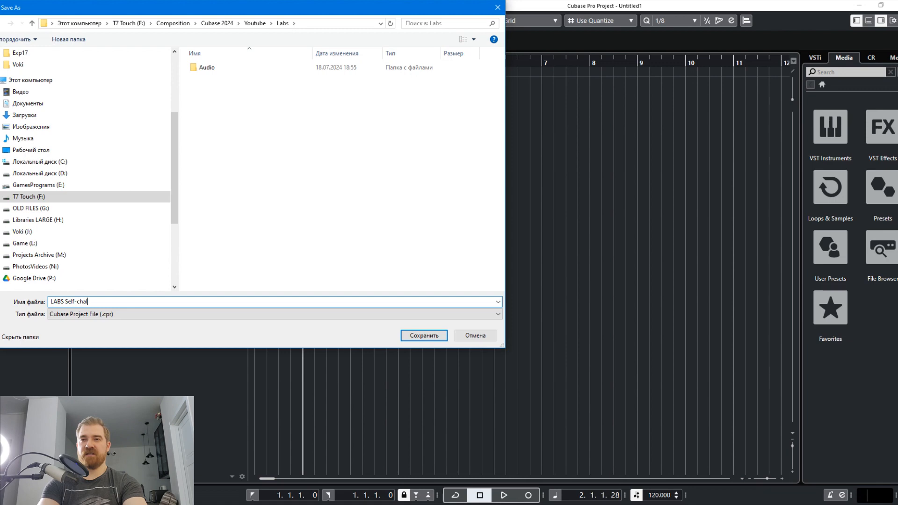
{"action": "type", "text": "lenge trakc"}
{"action": "key", "text": "Return"}
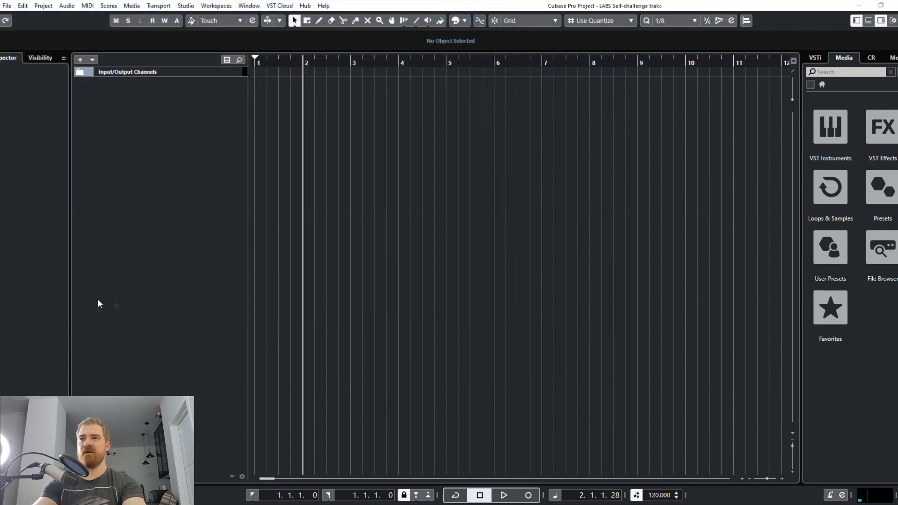
Step: Save the project again under the corrected name "LABS Self-challenge track"
{"action": "left_click", "coordinate": [7, 6]}
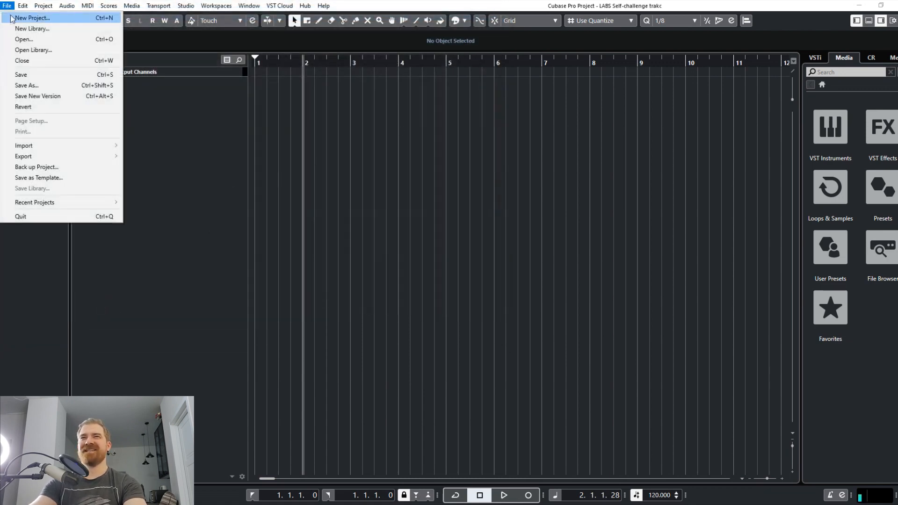
{"action": "left_click", "coordinate": [36, 83]}
{"action": "key", "text": "BackSpace"}
{"action": "key", "text": "BackSpace"}
{"action": "key", "text": "BackSpace"}
{"action": "key", "text": "BackSpace"}
{"action": "key", "text": "BackSpace"}
{"action": "type", "text": "track"}
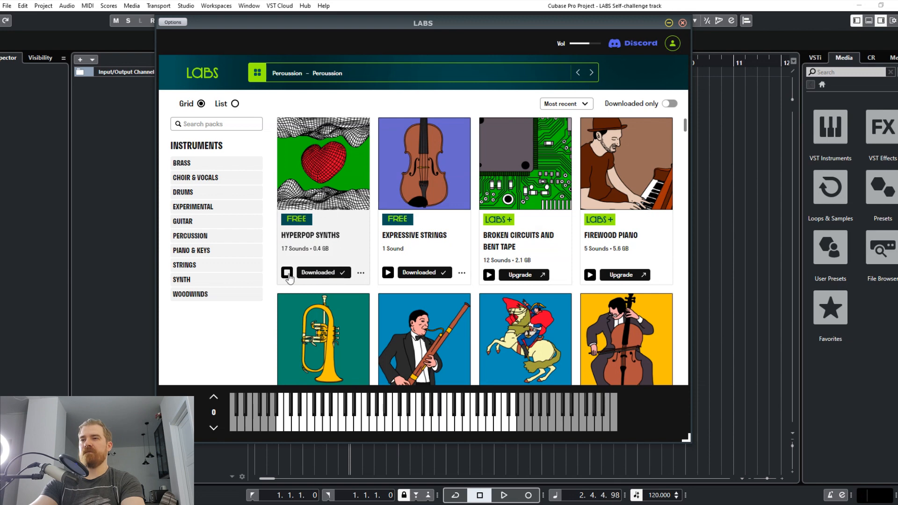
Step: Play and stop the Expressive Strings pack preview in LABS, then put the LABS window away
{"action": "left_click", "coordinate": [387, 273]}
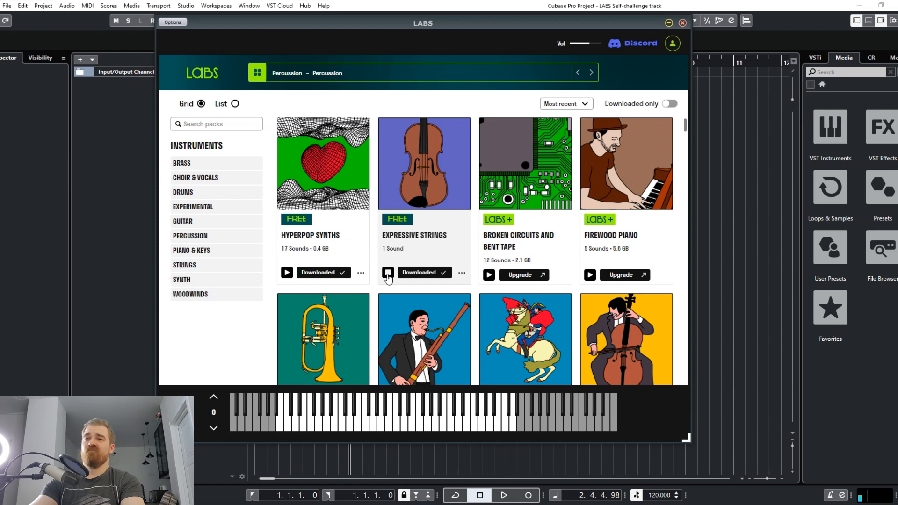
{"action": "left_click", "coordinate": [387, 273]}
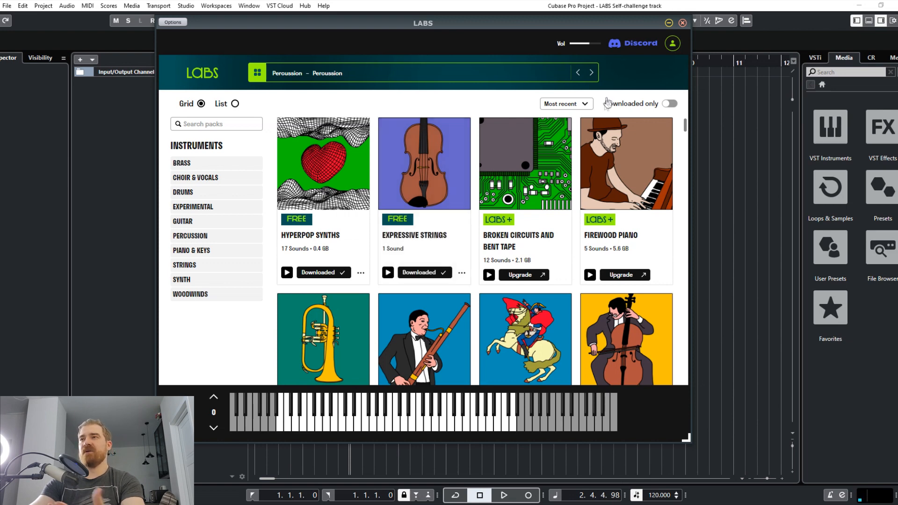
{"action": "left_click", "coordinate": [669, 24]}
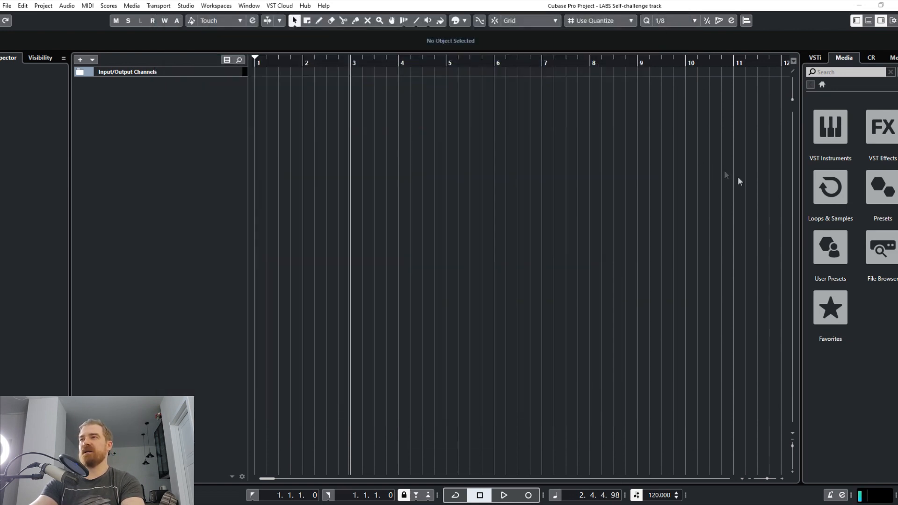
Step: Add LABS from the VST instruments to the Cubase project as an instrument track
{"action": "left_click", "coordinate": [831, 131]}
{"action": "left_click_drag", "start_coordinate": [859, 255], "coordinate": [702, 262]}
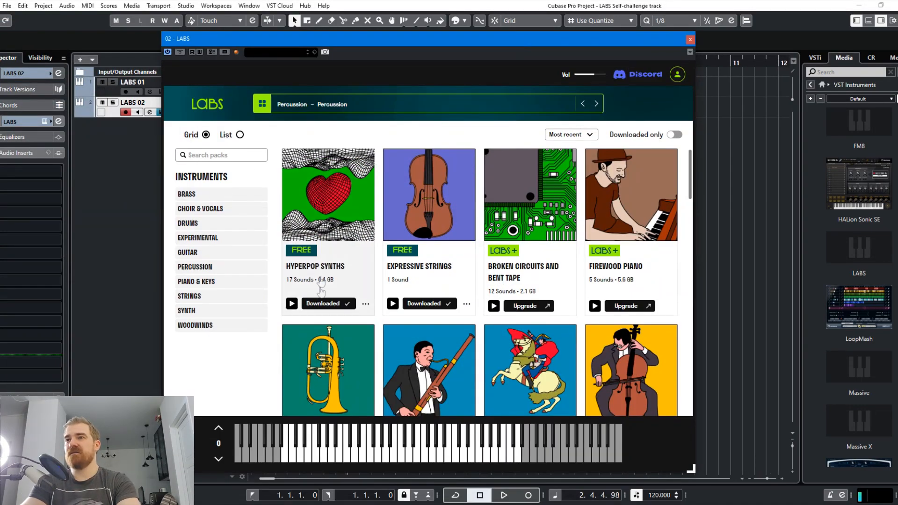
Step: Load the Ariel sound from the Hyperpop Synths pack and move the plugin window clear of the track list
{"action": "left_click", "coordinate": [328, 233]}
{"action": "scroll", "coordinate": [353, 275], "scroll_direction": "down", "scroll_amount": 5}
{"action": "scroll", "coordinate": [367, 274], "scroll_direction": "up", "scroll_amount": 4}
{"action": "scroll", "coordinate": [367, 274], "scroll_direction": "up", "scroll_amount": 2}
{"action": "left_click", "coordinate": [187, 135]}
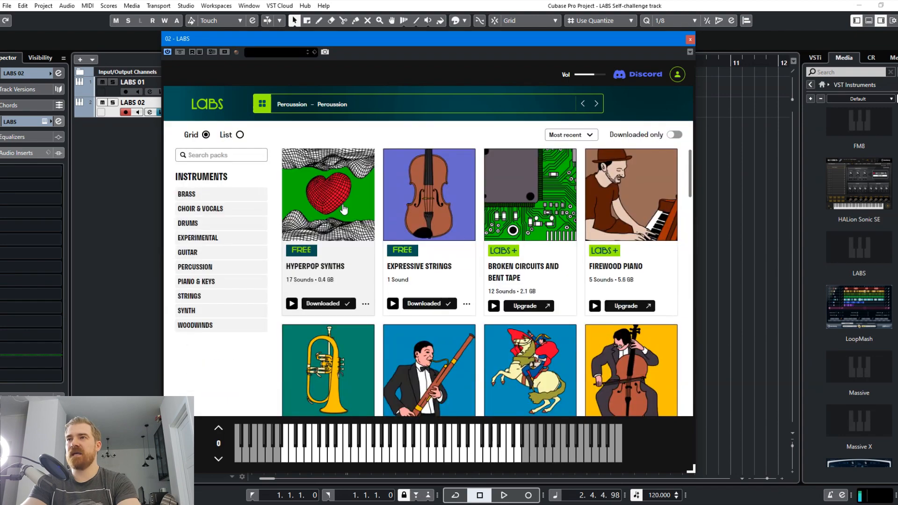
{"action": "mouse_move", "coordinate": [341, 291]}
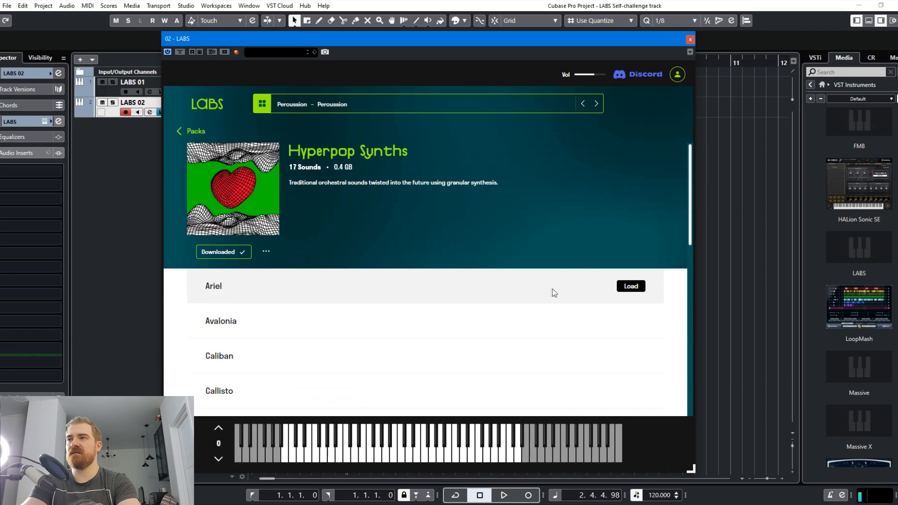
{"action": "left_click", "coordinate": [631, 287]}
{"action": "left_click_drag", "start_coordinate": [473, 39], "coordinate": [521, 57]}
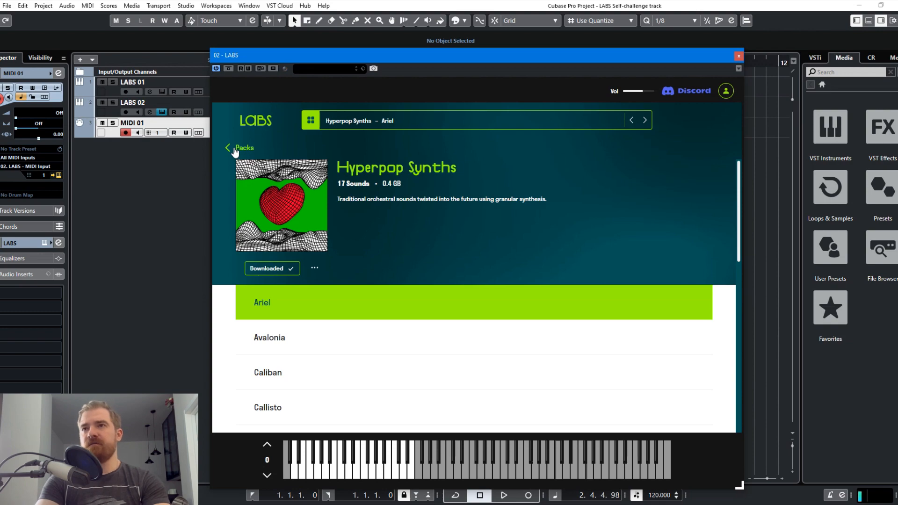
Step: Try out further Hyperpop Synths sounds by loading Avalonia, Caliban and Callisto in turn
{"action": "scroll", "coordinate": [336, 340], "scroll_direction": "down", "scroll_amount": 5}
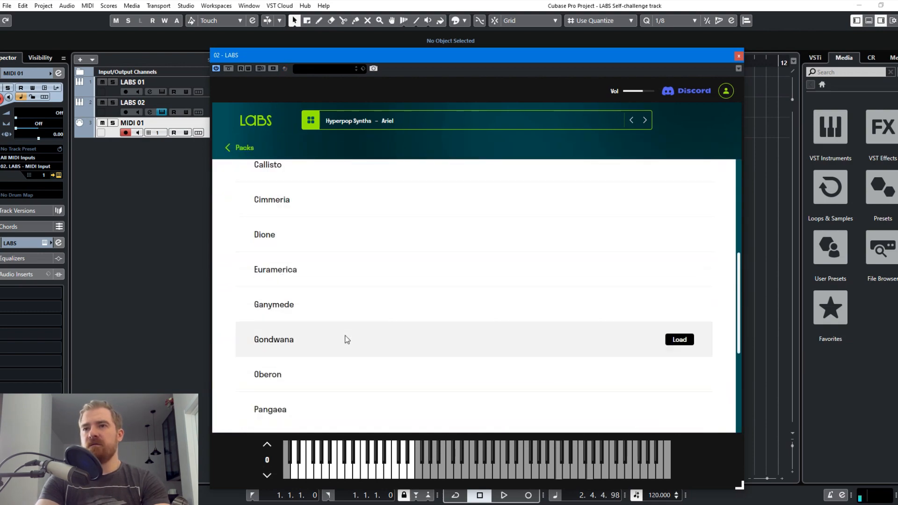
{"action": "scroll", "coordinate": [344, 288], "scroll_direction": "up", "scroll_amount": 5}
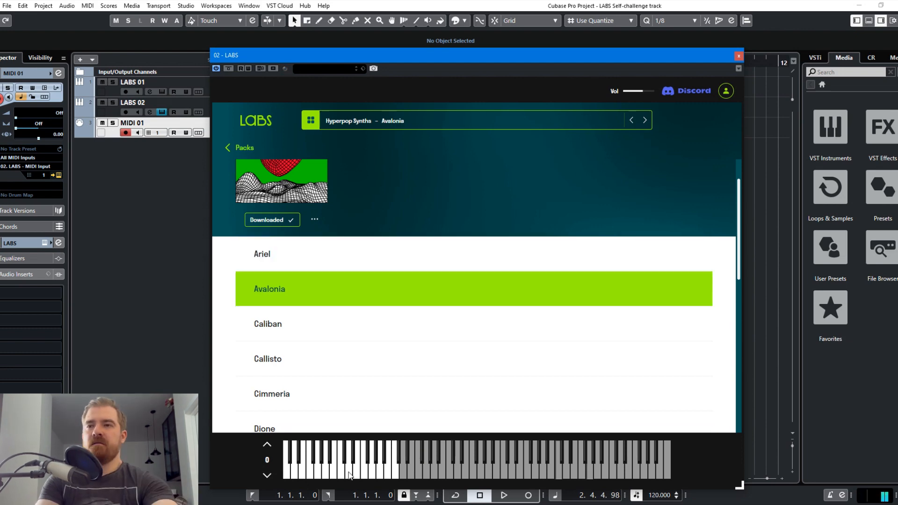
{"action": "left_click", "coordinate": [316, 330]}
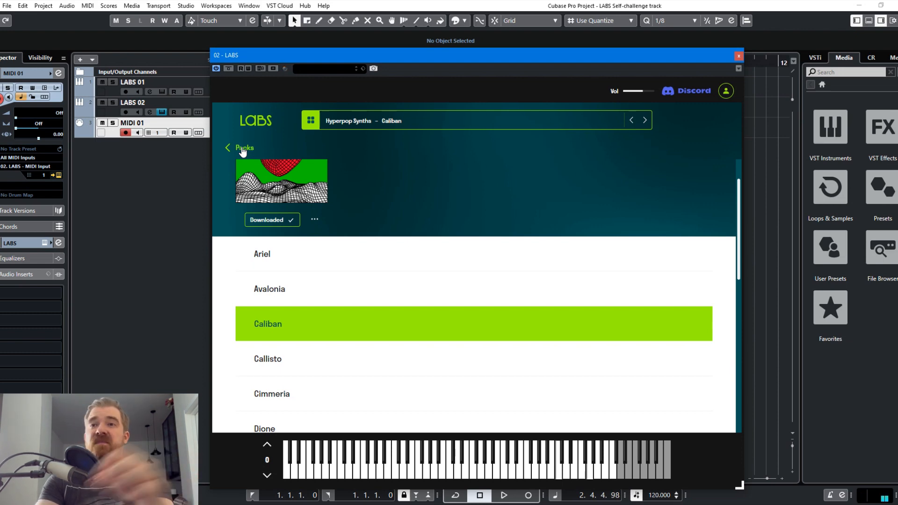
{"action": "scroll", "coordinate": [453, 384], "scroll_direction": "down", "scroll_amount": 6}
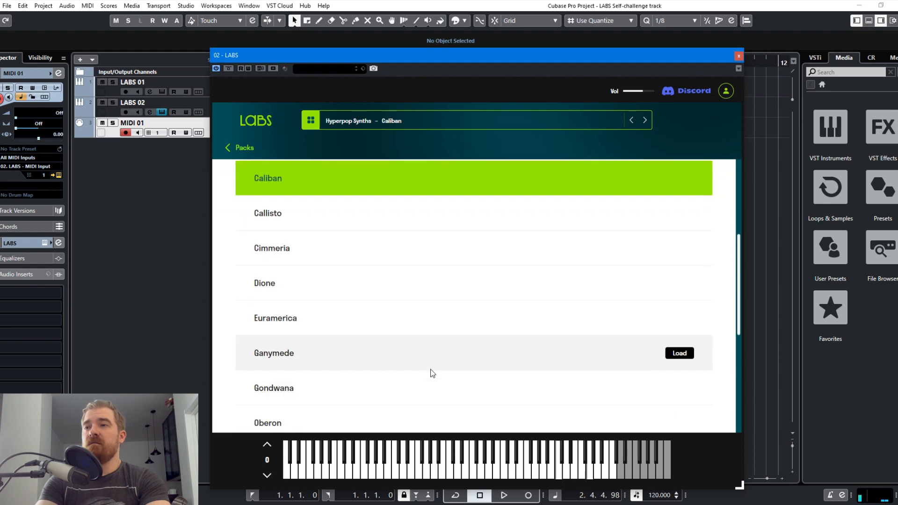
{"action": "scroll", "coordinate": [430, 366], "scroll_direction": "up", "scroll_amount": 3}
{"action": "left_click", "coordinate": [326, 256]}
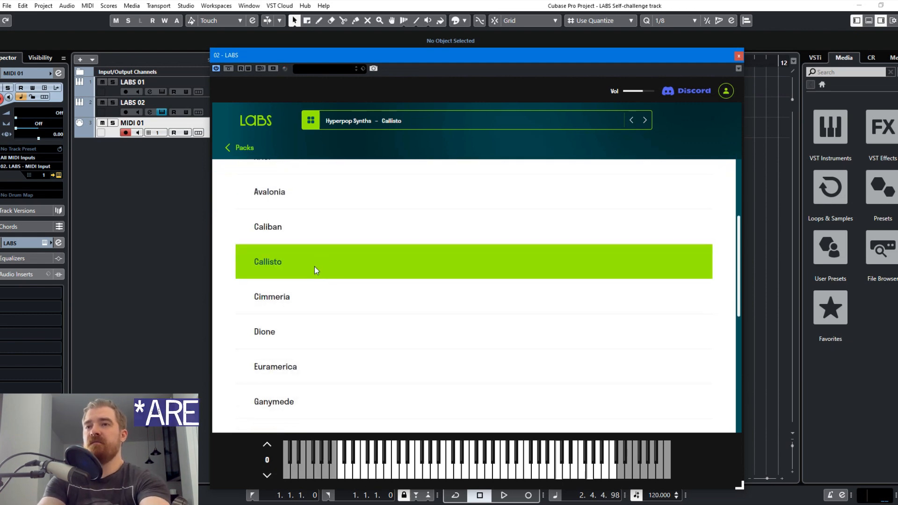
Step: Audition more Hyperpop Synths sounds by loading Cimmeria, Ganymede, Rhea and Rodinia in turn
{"action": "left_click", "coordinate": [307, 291]}
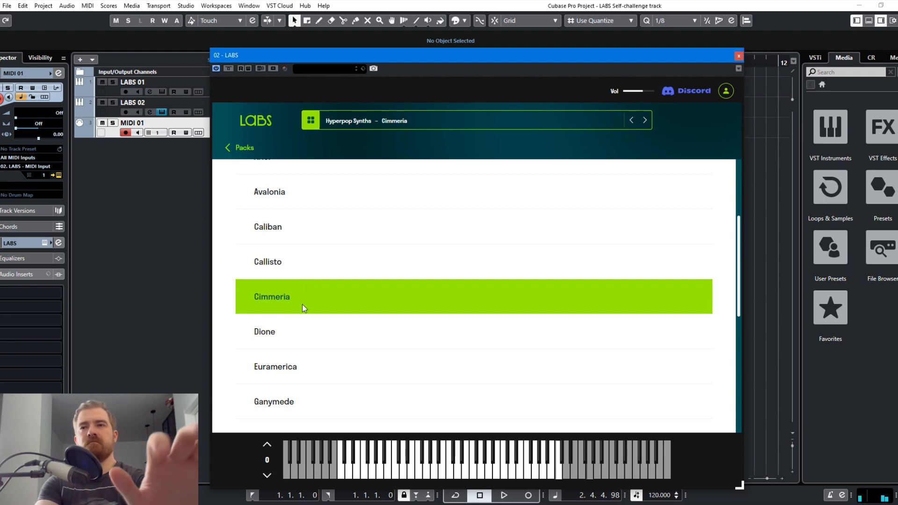
{"action": "scroll", "coordinate": [302, 304], "scroll_direction": "down", "scroll_amount": 2}
{"action": "left_click", "coordinate": [290, 312]}
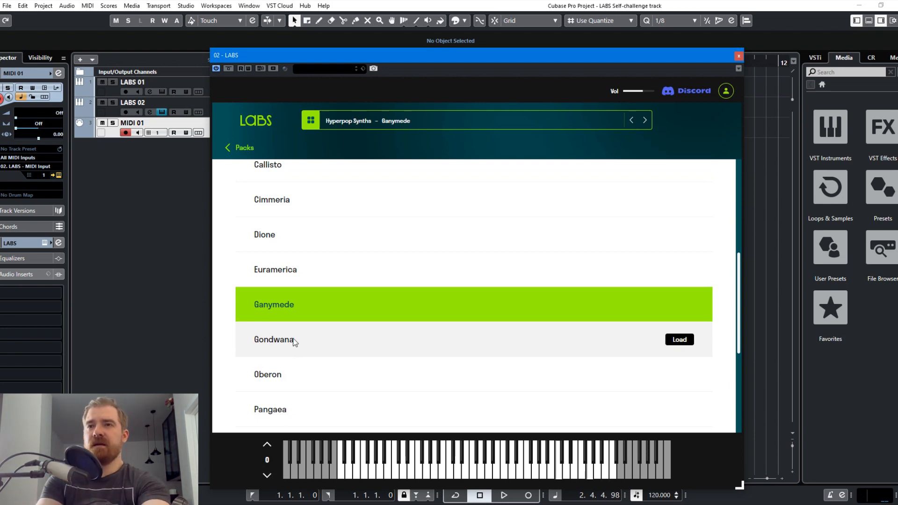
{"action": "scroll", "coordinate": [299, 336], "scroll_direction": "down", "scroll_amount": 5}
{"action": "left_click", "coordinate": [323, 318]}
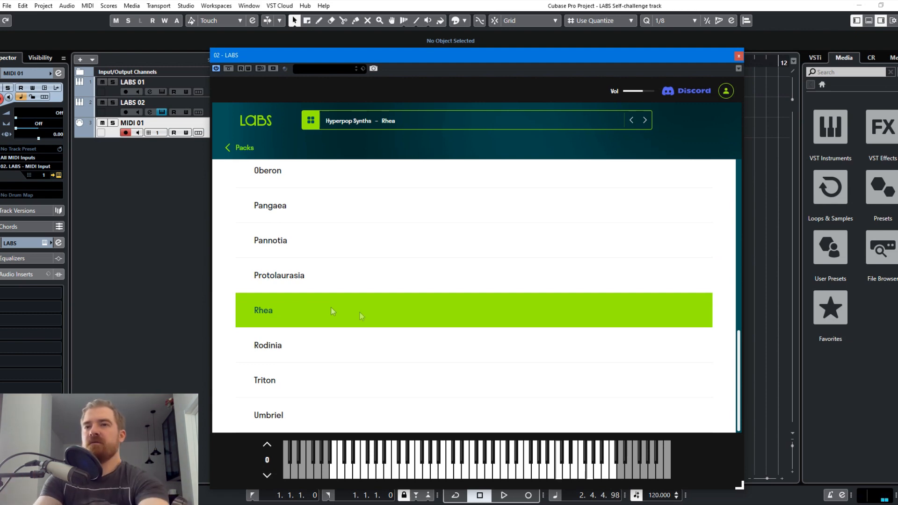
{"action": "left_click", "coordinate": [357, 351]}
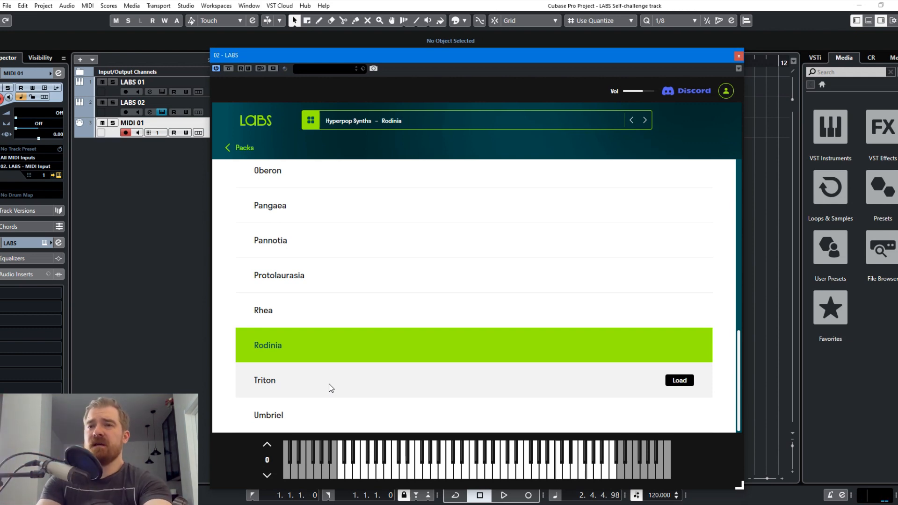
Step: Load the Ganymede sound again, move the plugin window away and rename the MIDI 01 track as Ganymede
{"action": "scroll", "coordinate": [322, 262], "scroll_direction": "up", "scroll_amount": 5}
{"action": "left_click", "coordinate": [321, 351]}
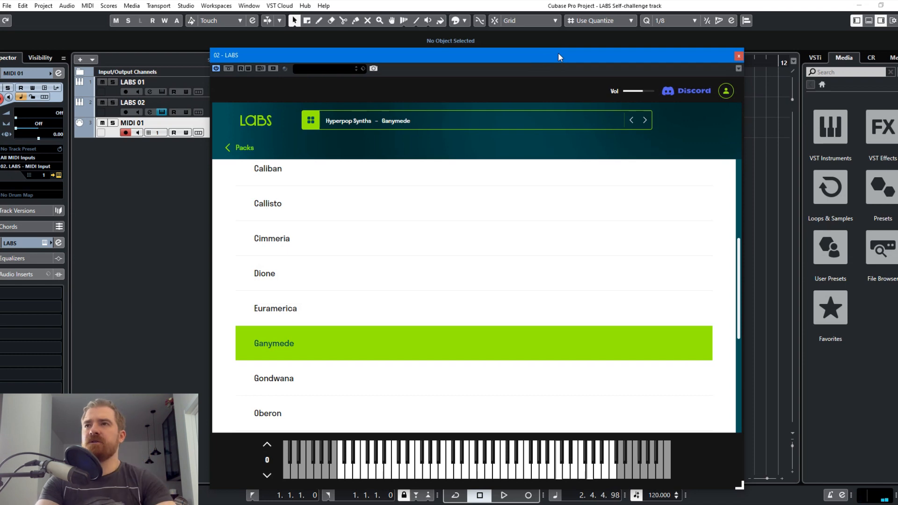
{"action": "left_click_drag", "start_coordinate": [558, 52], "coordinate": [0, 54]}
{"action": "double_click", "coordinate": [132, 123]}
{"action": "type", "text": "Gan"}
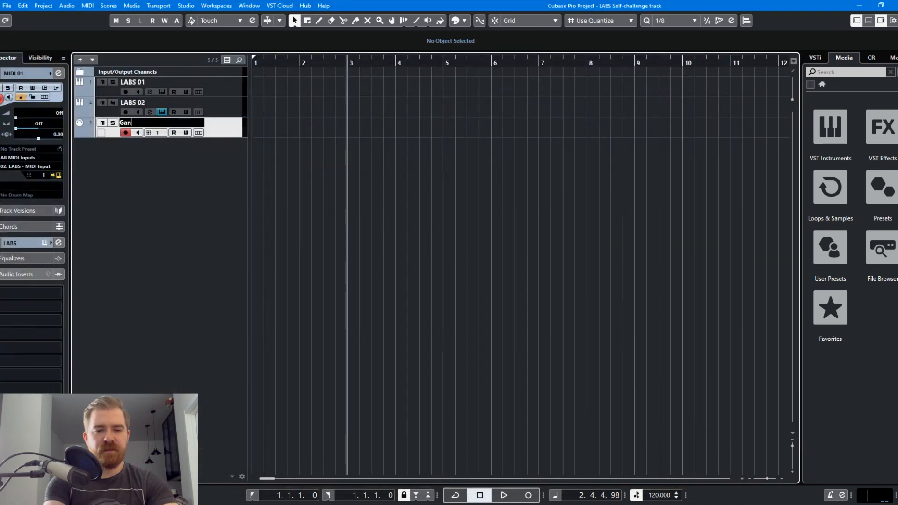
{"action": "type", "text": "ymede"}
{"action": "key", "text": "Return"}
Step: Move the LABS 01 track below the Ganymede track and open its LABS plugin window, enlarged to show more packs
{"action": "left_click", "coordinate": [218, 114]}
{"action": "left_click_drag", "start_coordinate": [234, 89], "coordinate": [232, 136]}
{"action": "left_click", "coordinate": [58, 175]}
{"action": "left_click", "coordinate": [57, 174]}
{"action": "left_click", "coordinate": [57, 175]}
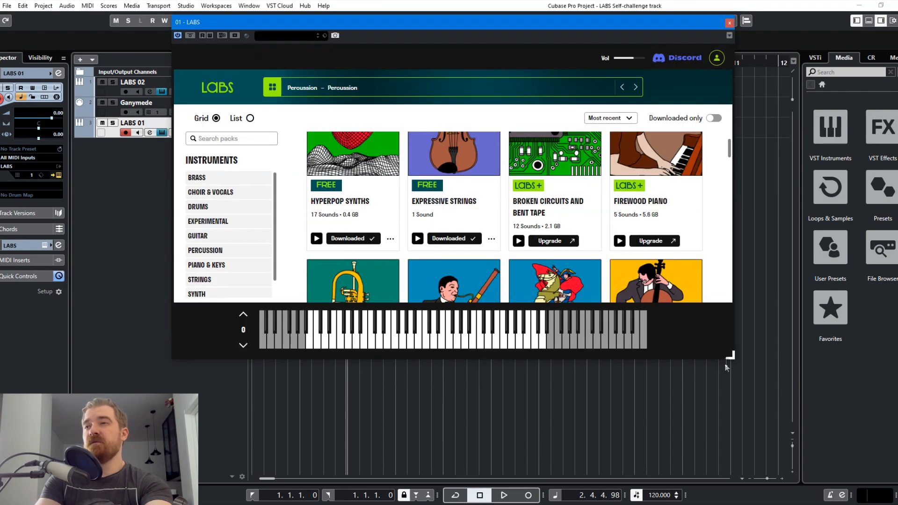
{"action": "left_click_drag", "start_coordinate": [731, 355], "coordinate": [705, 478]}
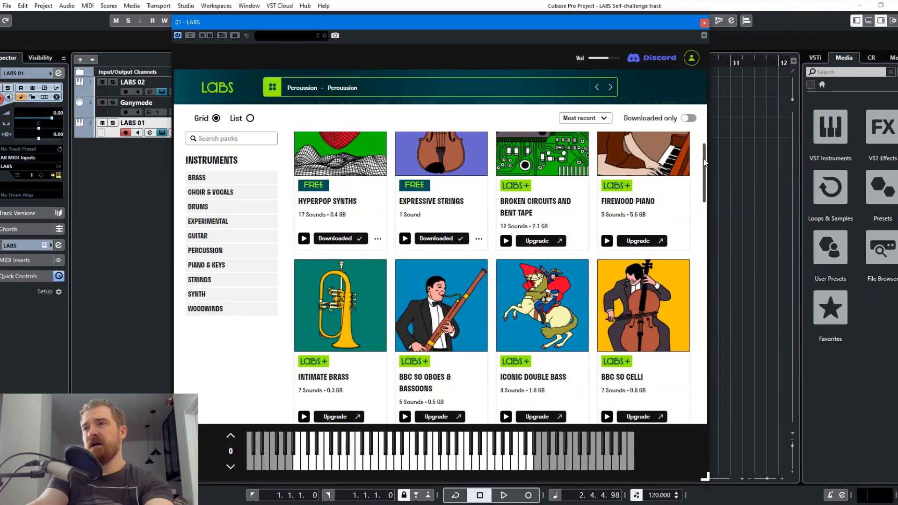
Step: Browse the available packs in the LABS 01 plugin window
{"action": "scroll", "coordinate": [452, 198], "scroll_direction": "down", "scroll_amount": 5}
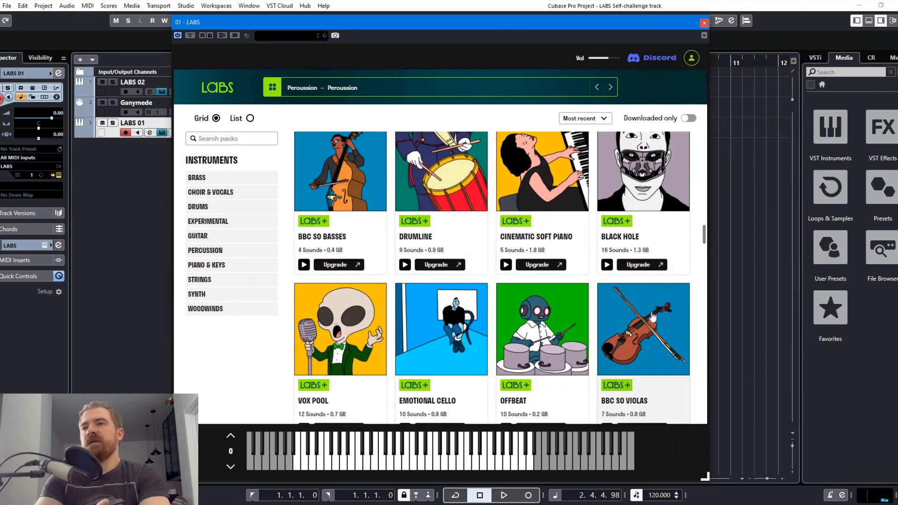
{"action": "scroll", "coordinate": [608, 281], "scroll_direction": "down", "scroll_amount": 8}
{"action": "scroll", "coordinate": [650, 287], "scroll_direction": "down", "scroll_amount": 3}
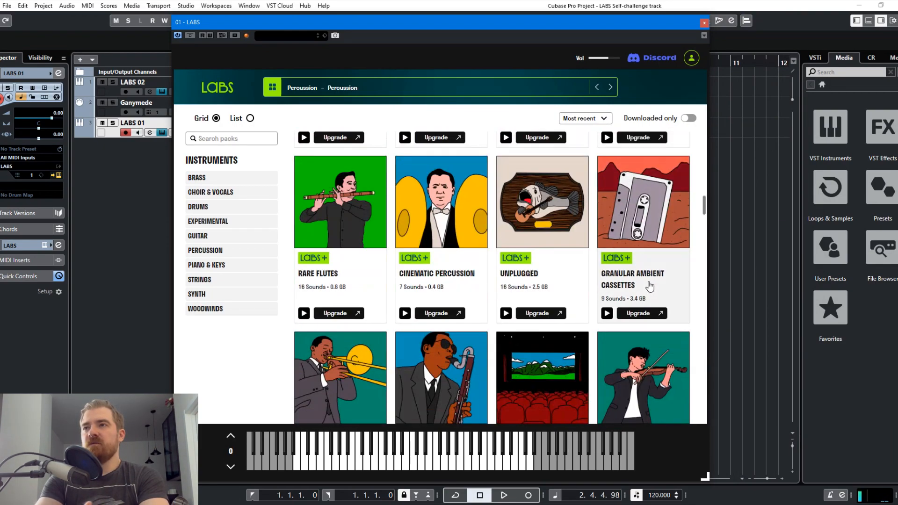
{"action": "scroll", "coordinate": [646, 286], "scroll_direction": "up", "scroll_amount": 8}
{"action": "scroll", "coordinate": [645, 286], "scroll_direction": "up", "scroll_amount": 4}
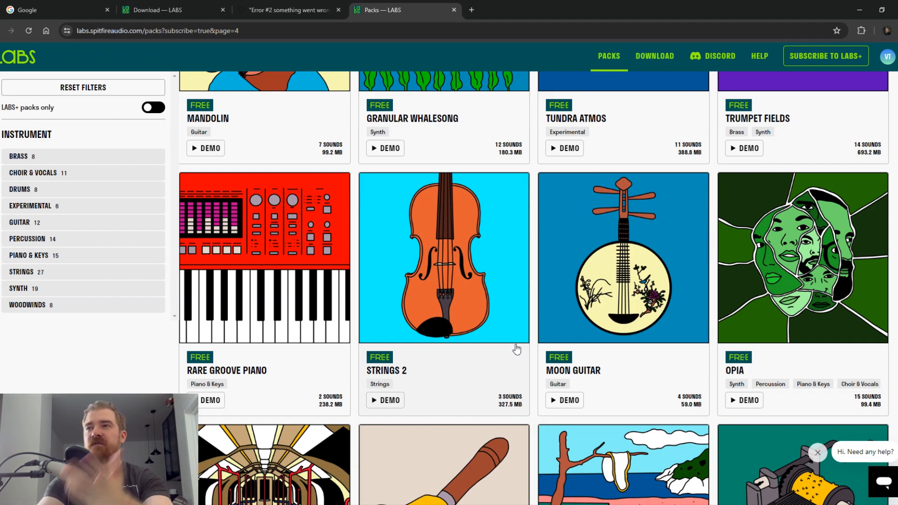
Step: Look through pages 4 and 5 of the packs on the LABS website
{"action": "scroll", "coordinate": [593, 298], "scroll_direction": "down", "scroll_amount": 6}
{"action": "scroll", "coordinate": [593, 298], "scroll_direction": "down", "scroll_amount": 6}
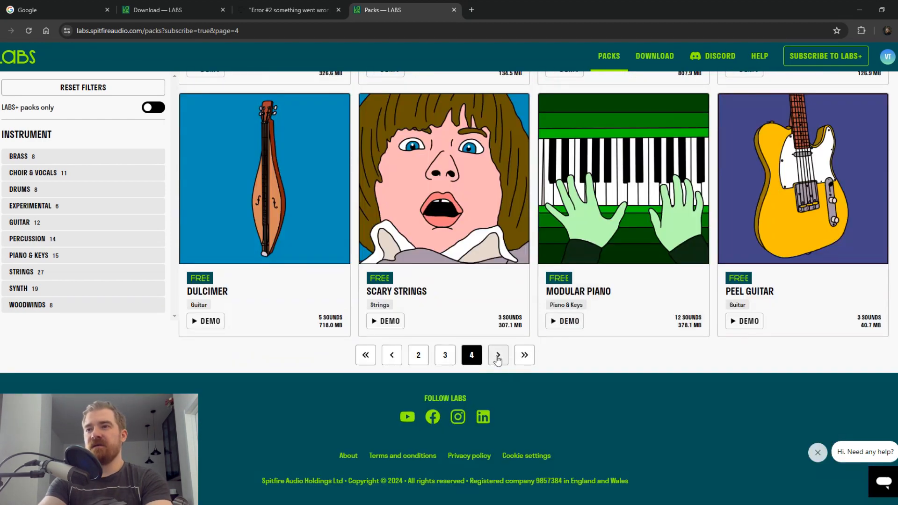
{"action": "left_click", "coordinate": [499, 359]}
{"action": "scroll", "coordinate": [520, 435], "scroll_direction": "down", "scroll_amount": 3}
{"action": "scroll", "coordinate": [519, 432], "scroll_direction": "down", "scroll_amount": 5}
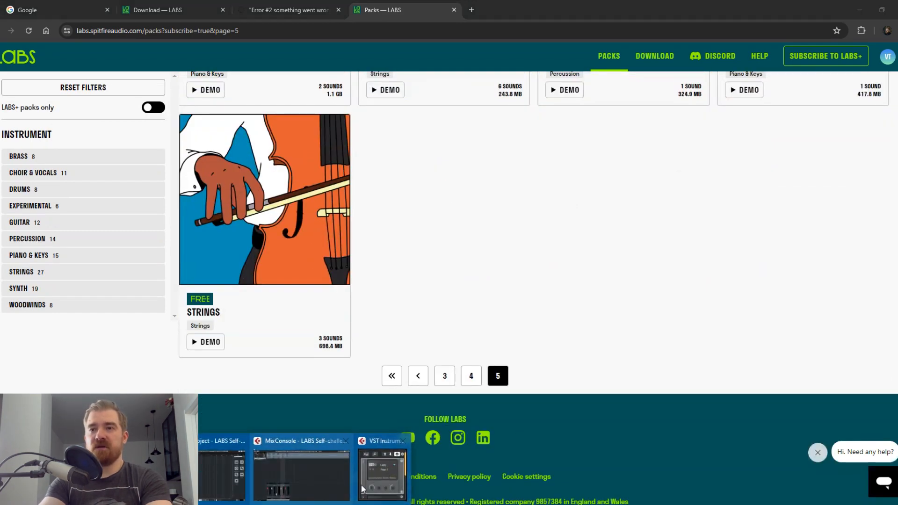
Step: Switch back to Cubase and load the Almost In Tune sound from the Obsolete Machines pack in LABS 01
{"action": "left_click", "coordinate": [310, 480]}
{"action": "left_click", "coordinate": [205, 114]}
{"action": "scroll", "coordinate": [432, 254], "scroll_direction": "down", "scroll_amount": 5}
{"action": "scroll", "coordinate": [451, 254], "scroll_direction": "down", "scroll_amount": 15}
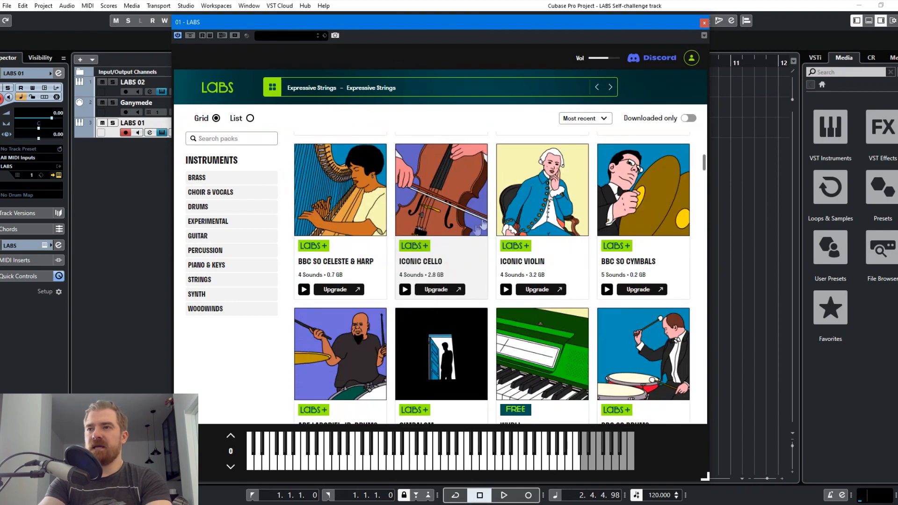
{"action": "scroll", "coordinate": [554, 238], "scroll_direction": "down", "scroll_amount": 10}
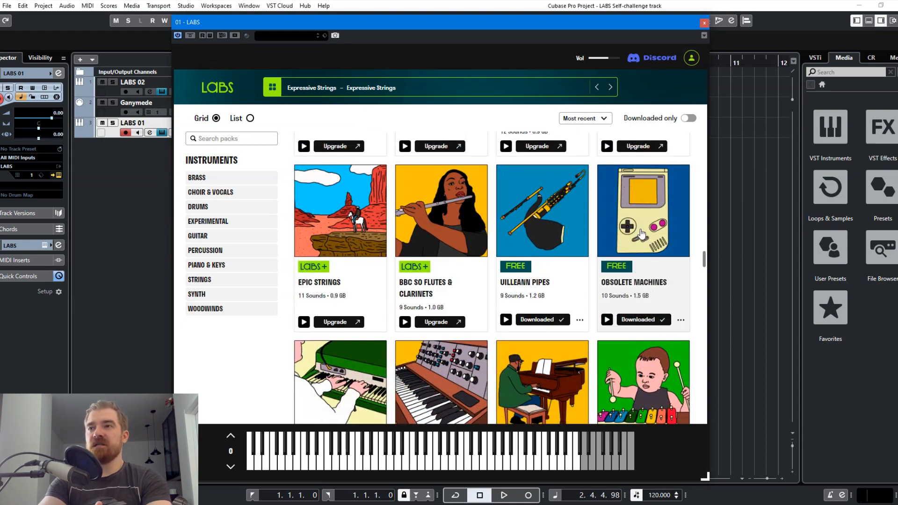
{"action": "left_click", "coordinate": [641, 234]}
{"action": "left_click", "coordinate": [284, 280]}
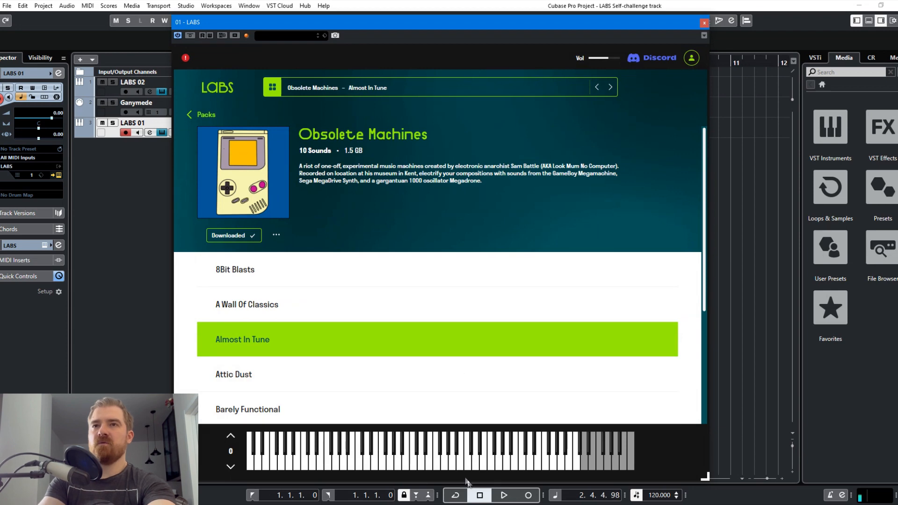
Step: Add a MIDI track below LABS 01 and load the De Rezzed sound from the Obsolete Machines pack
{"action": "left_click_drag", "start_coordinate": [410, 34], "coordinate": [602, 41]}
{"action": "double_click", "coordinate": [189, 173]}
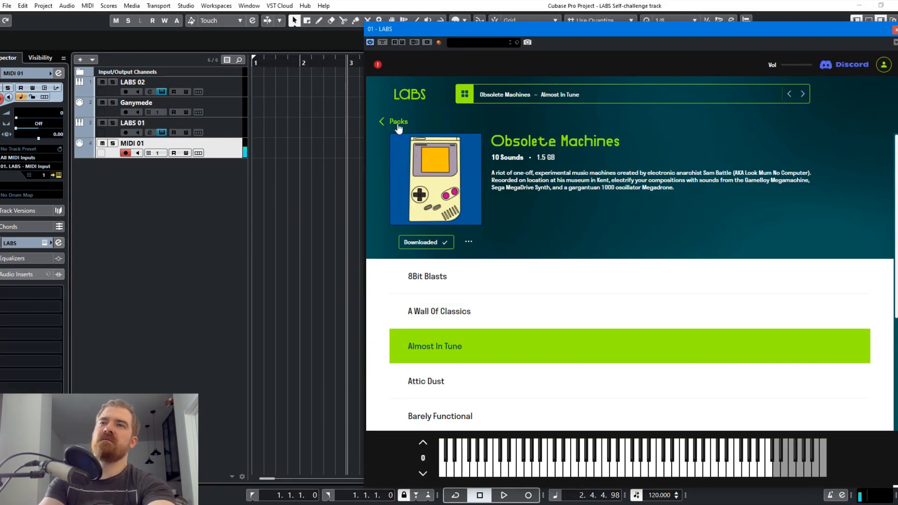
{"action": "scroll", "coordinate": [515, 328], "scroll_direction": "down", "scroll_amount": 3}
{"action": "left_click", "coordinate": [471, 250]}
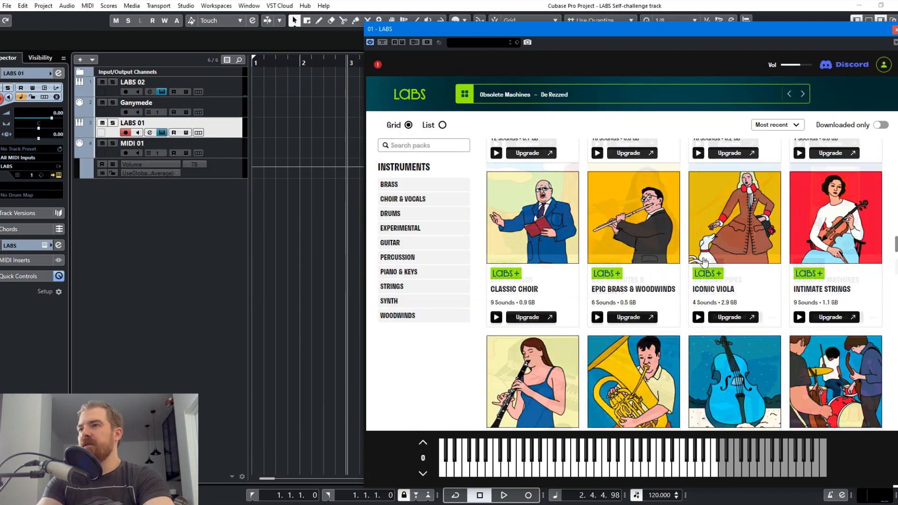
Step: Load the Brass Pad sound from the Synth Strings pack in LABS 01 and select the MIDI 01 track to try it
{"action": "scroll", "coordinate": [733, 288], "scroll_direction": "down", "scroll_amount": 10}
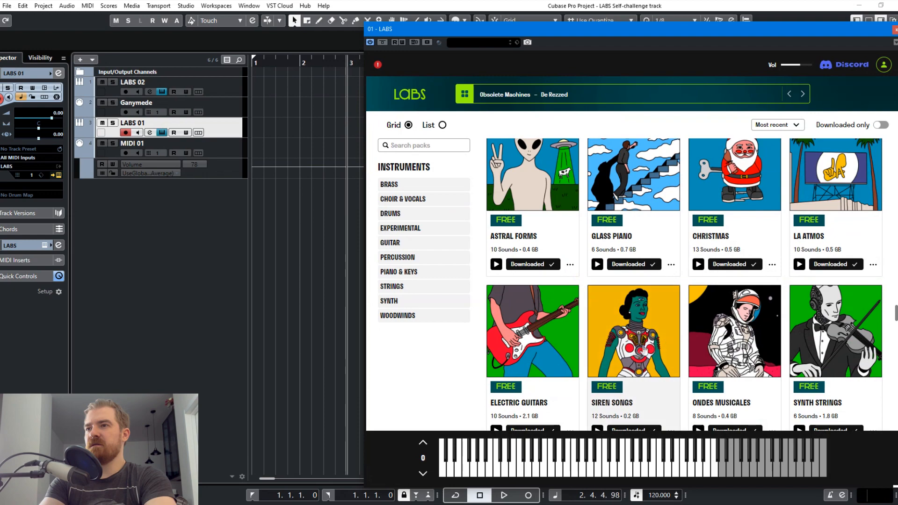
{"action": "left_click", "coordinate": [614, 199]}
{"action": "left_click", "coordinate": [482, 299]}
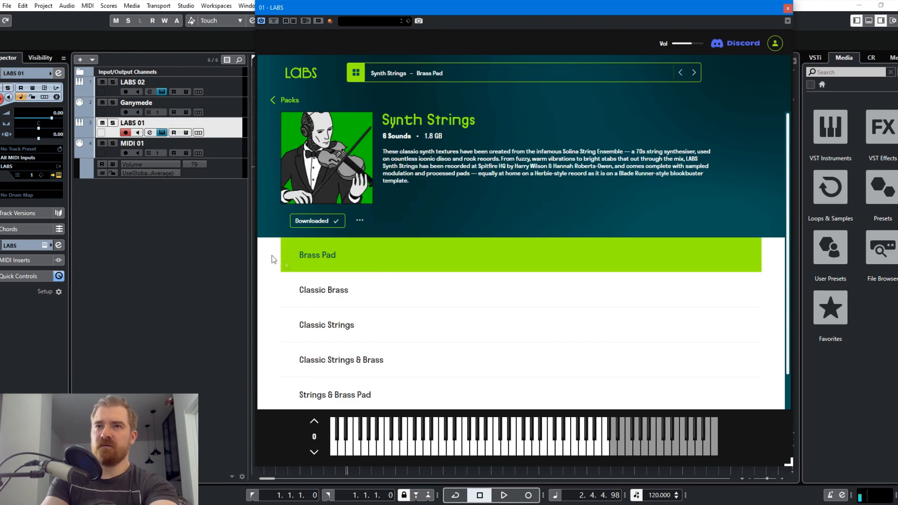
{"action": "left_click", "coordinate": [224, 148]}
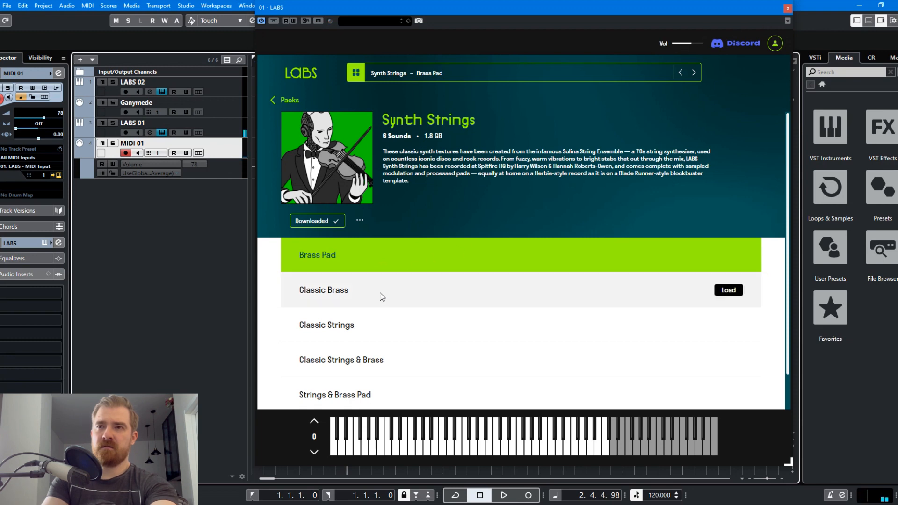
{"action": "scroll", "coordinate": [413, 322], "scroll_direction": "down", "scroll_amount": 1}
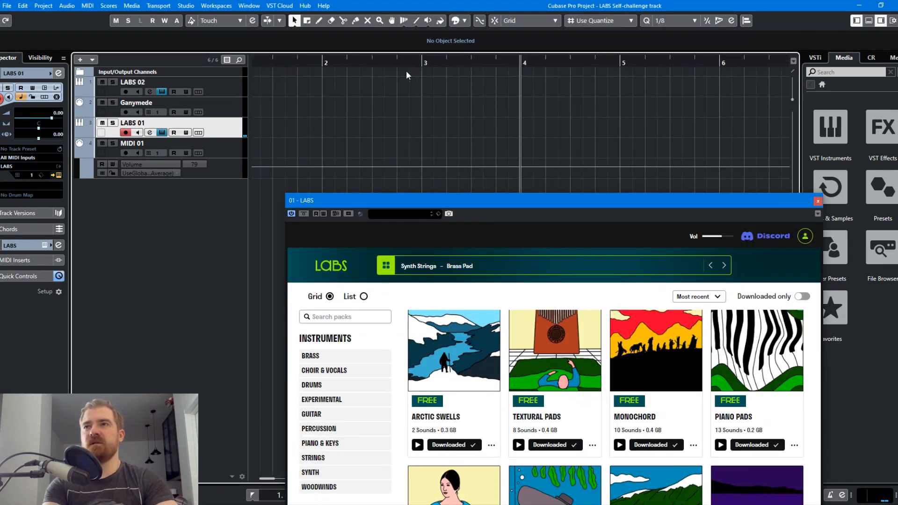
Step: Record a MIDI part on the LABS 01 track from bar 3 to bar 12 and trim its start to bar 4
{"action": "key", "text": "g"}
{"action": "key", "text": "KP_Multiply"}
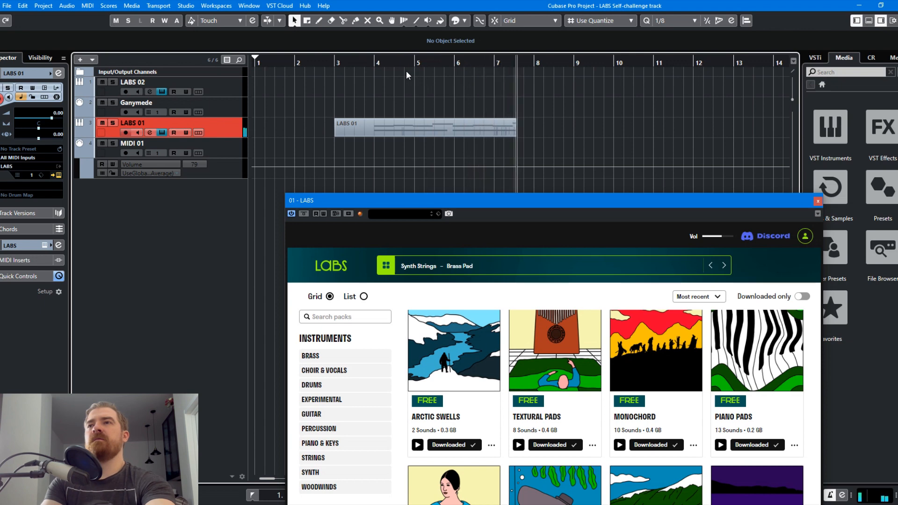
{"action": "key", "text": "space"}
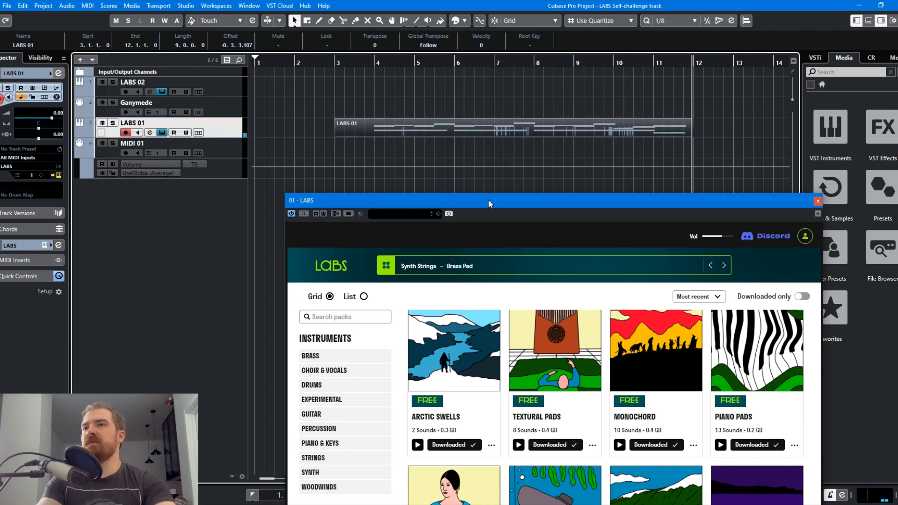
{"action": "left_click_drag", "start_coordinate": [336, 135], "coordinate": [377, 139]}
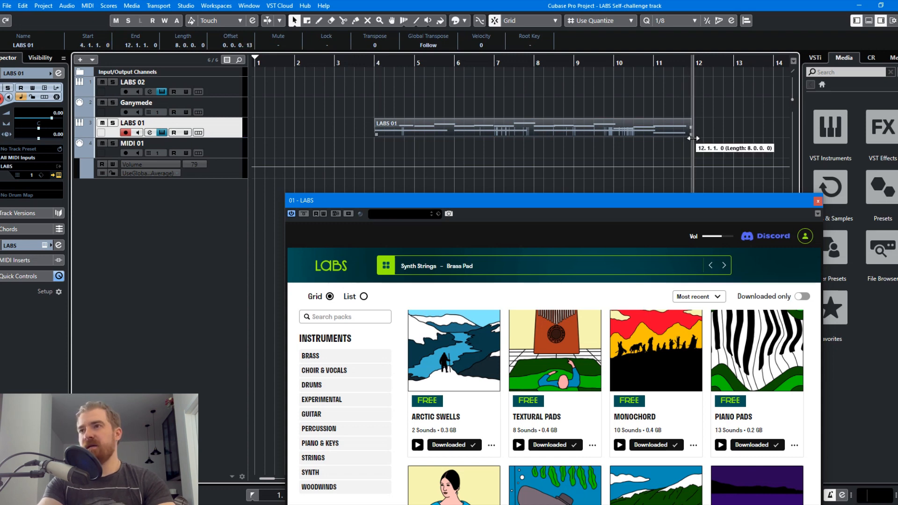
Step: Play back the LABS 01 part from bar 4 and switch off the metronome click
{"action": "left_click", "coordinate": [380, 64]}
{"action": "key", "text": "space"}
{"action": "key", "text": "space"}
{"action": "key", "text": "c"}
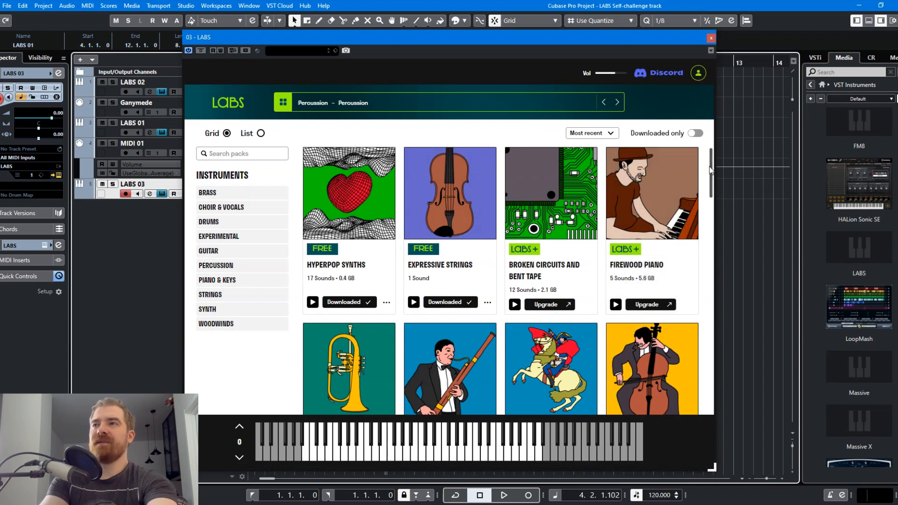
Step: Load the Felt Cassette sound from the Tape Piano pack in the LABS 03 plugin
{"action": "scroll", "coordinate": [709, 211], "scroll_direction": "down", "scroll_amount": 2}
{"action": "left_click_drag", "start_coordinate": [711, 178], "coordinate": [707, 446]}
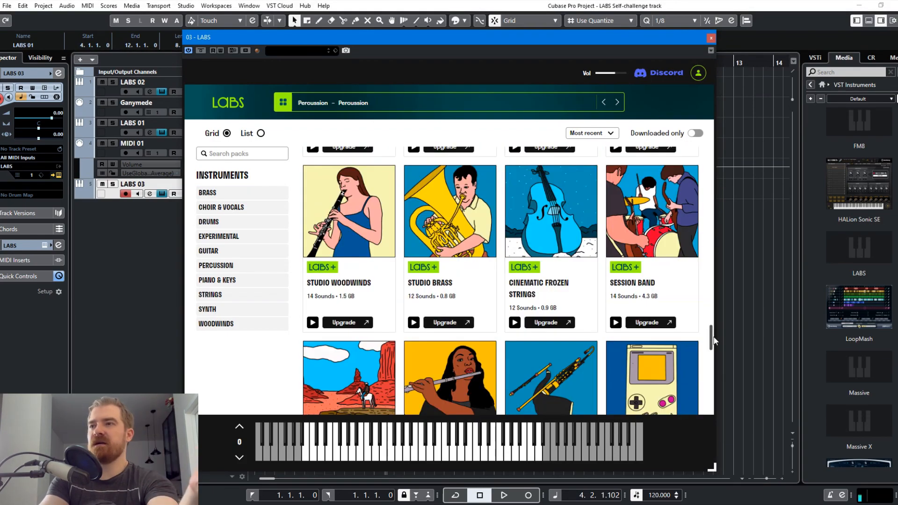
{"action": "left_click_drag", "start_coordinate": [711, 343], "coordinate": [712, 403]}
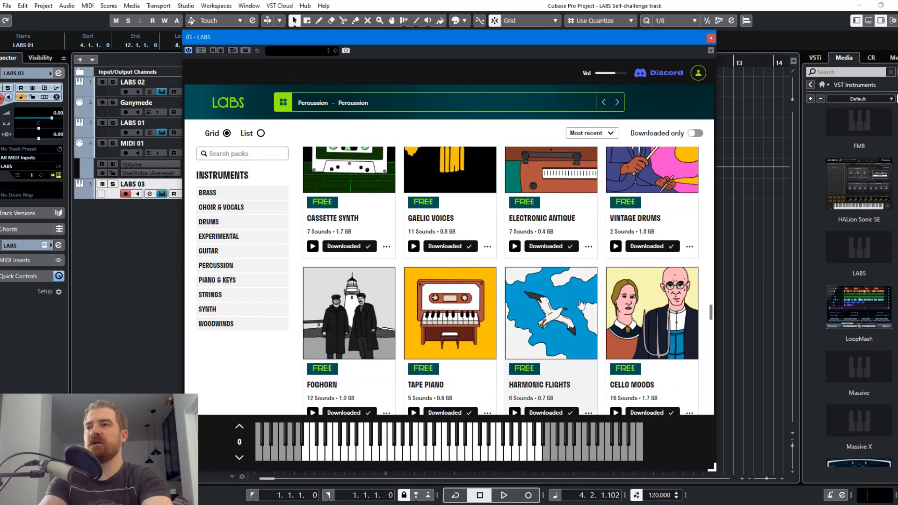
{"action": "left_click", "coordinate": [450, 313]}
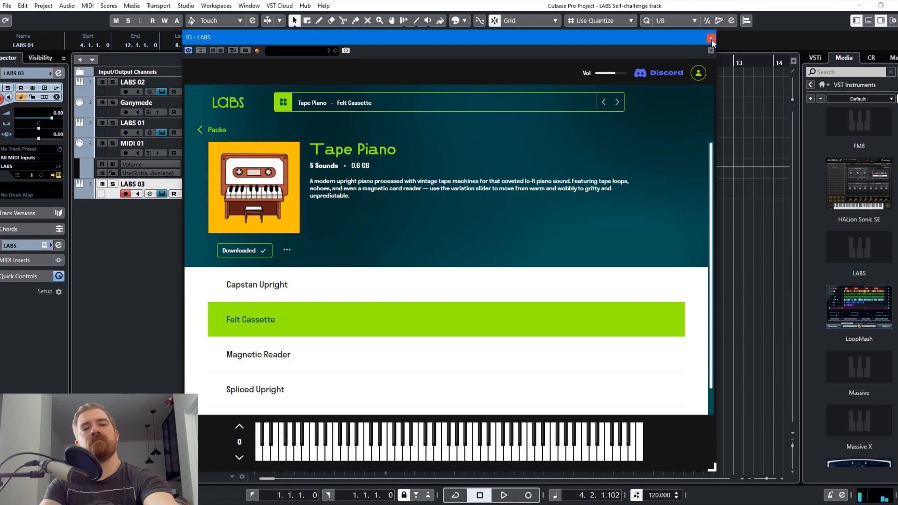
Step: Close the LABS 03 plugin window and record a MIDI part on the LABS 03 track starting at bar 4
{"action": "left_click", "coordinate": [711, 38]}
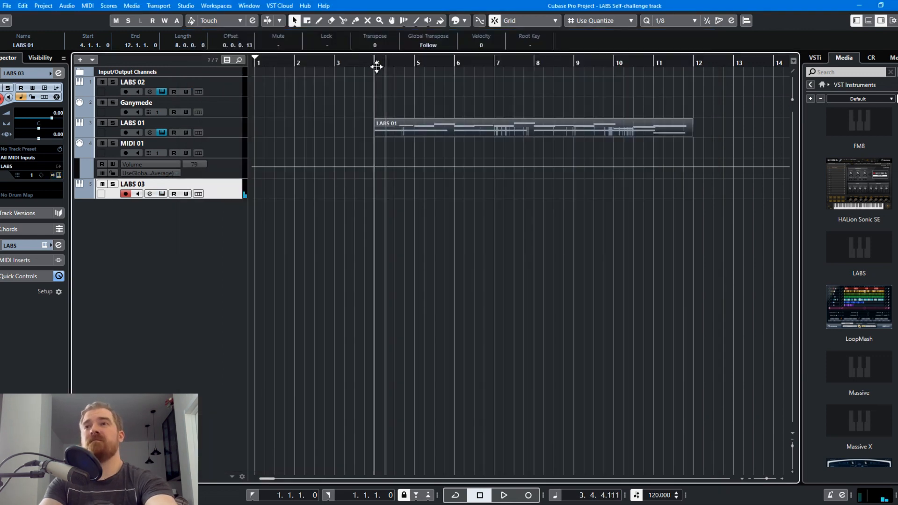
{"action": "key", "text": "KP_Multiply"}
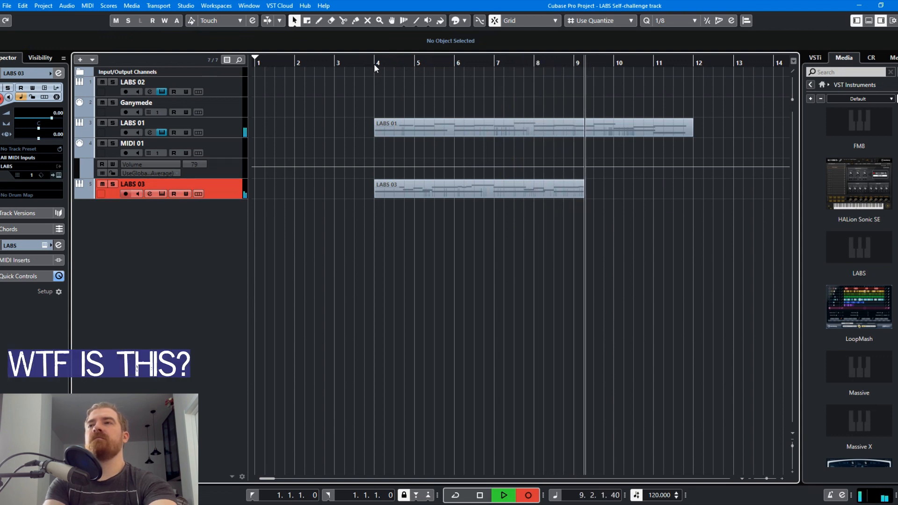
{"action": "key", "text": "space"}
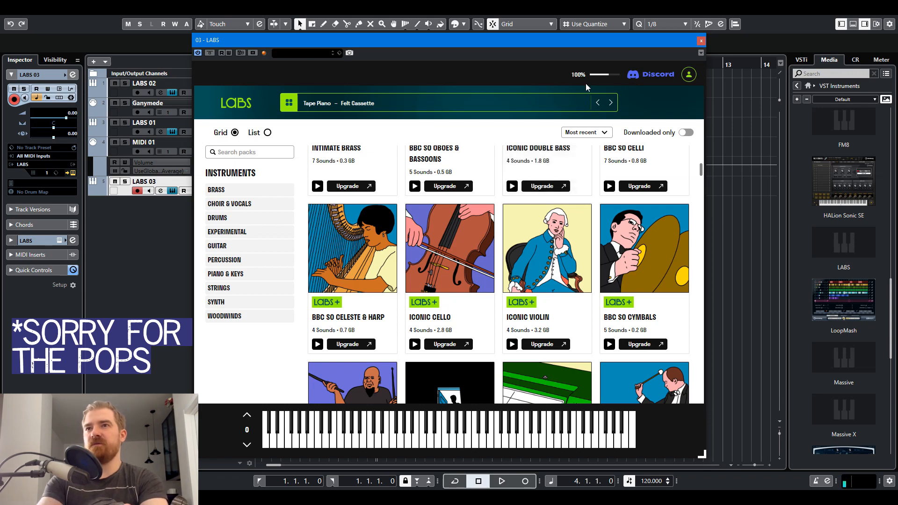
Step: Browse the packs in the LABS 03 plugin and search them for "Tape"
{"action": "scroll", "coordinate": [664, 201], "scroll_direction": "down", "scroll_amount": 10}
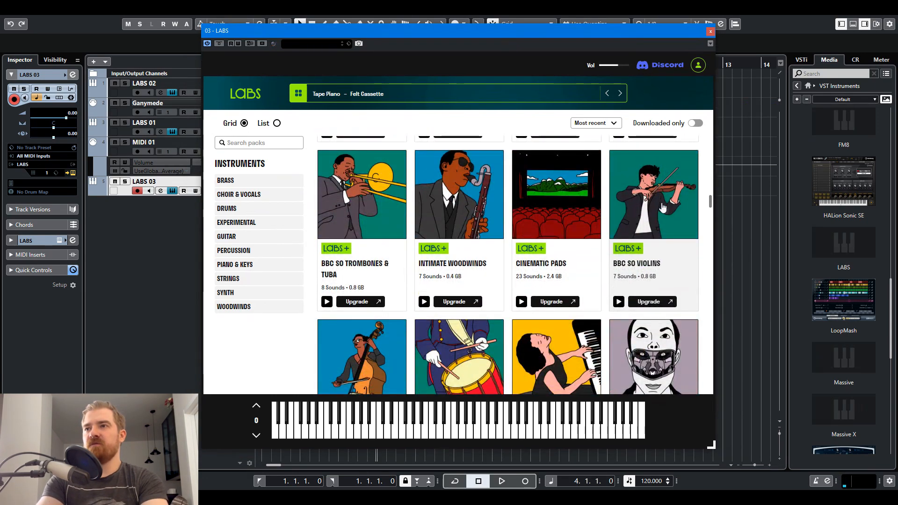
{"action": "scroll", "coordinate": [654, 206], "scroll_direction": "down", "scroll_amount": 15}
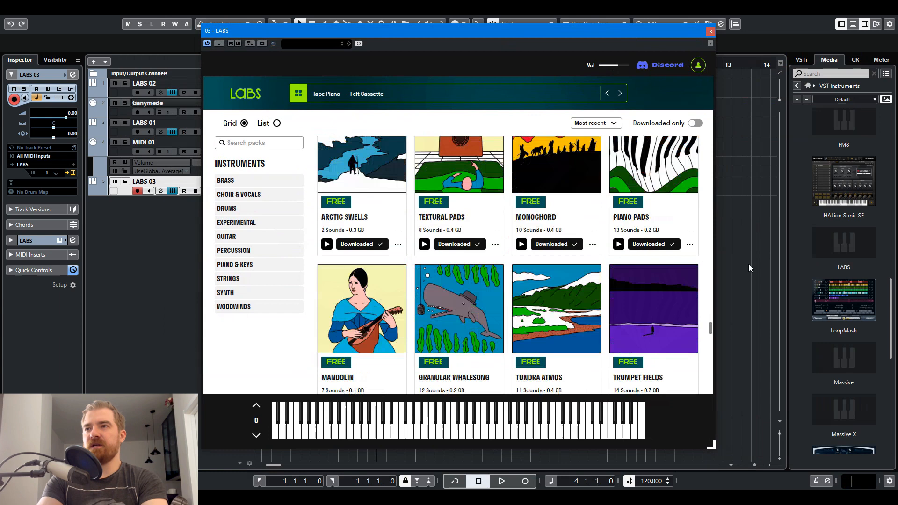
{"action": "left_click", "coordinate": [259, 143]}
{"action": "type", "text": "Tape"}
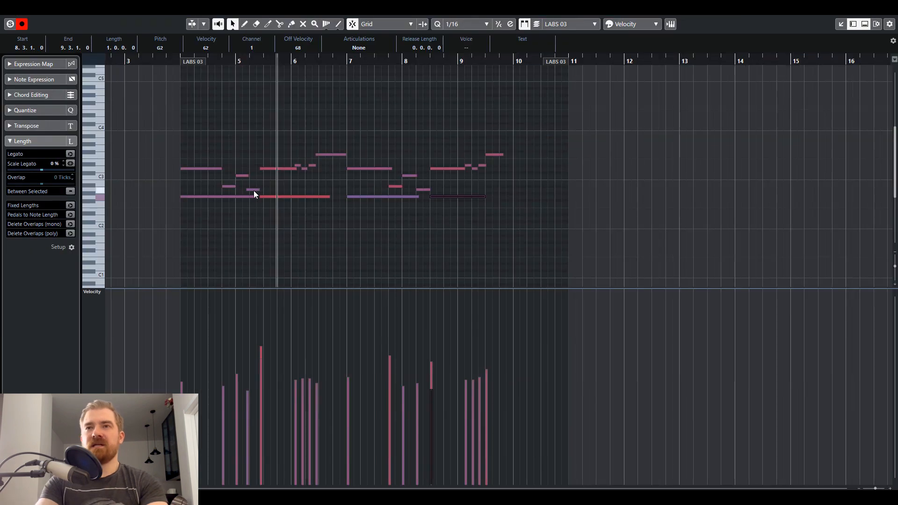
Step: Move the short note in bar 5 of the LABS 03 part a sixteenth later and shorten the part to end at 9.4.3
{"action": "left_click", "coordinate": [254, 190]}
{"action": "left_click_drag", "start_coordinate": [280, 170], "coordinate": [290, 196]}
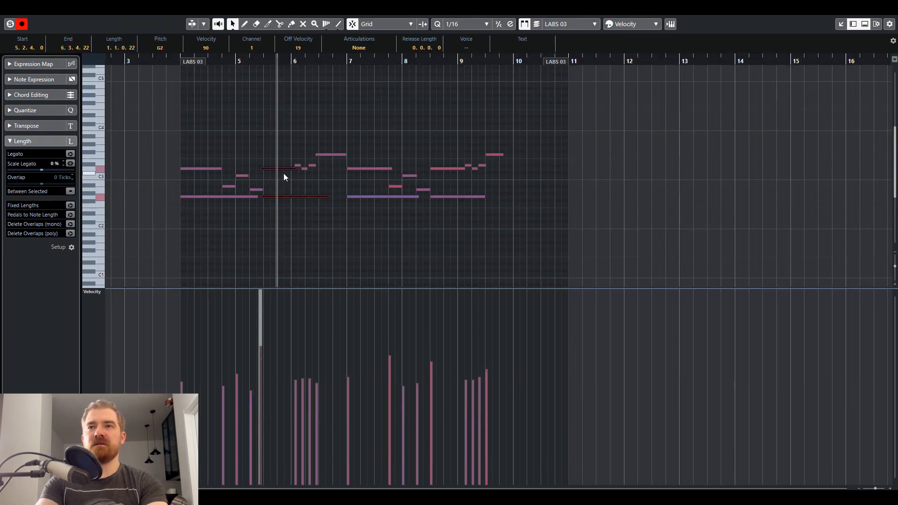
{"action": "key", "text": "Return"}
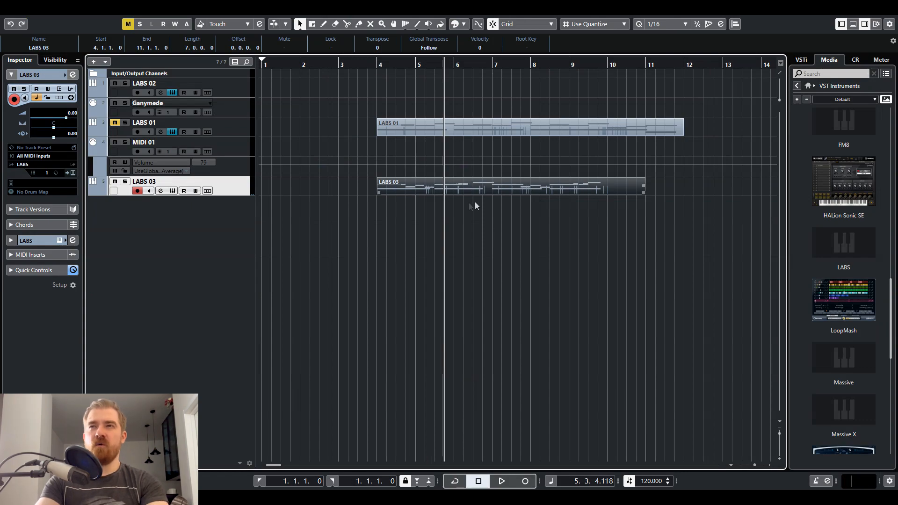
{"action": "double_click", "coordinate": [444, 189]}
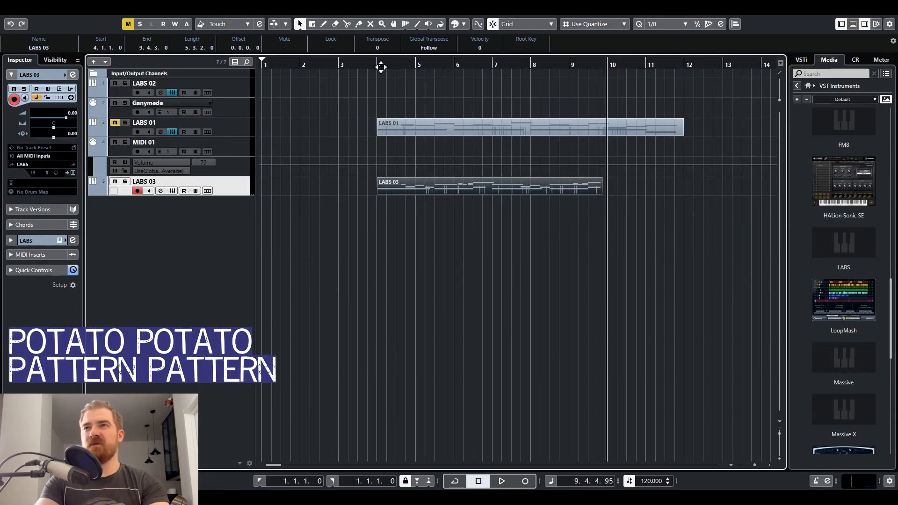
Step: Play back the LABS 03 part from bar 4, extend it to six bars and duplicate it at bar 10
{"action": "left_click", "coordinate": [381, 67]}
{"action": "key", "text": "space"}
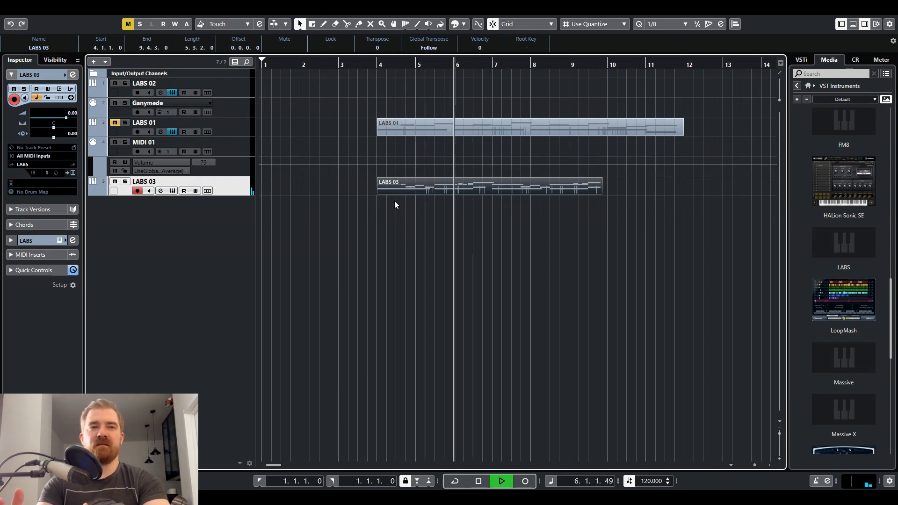
{"action": "left_click", "coordinate": [567, 253]}
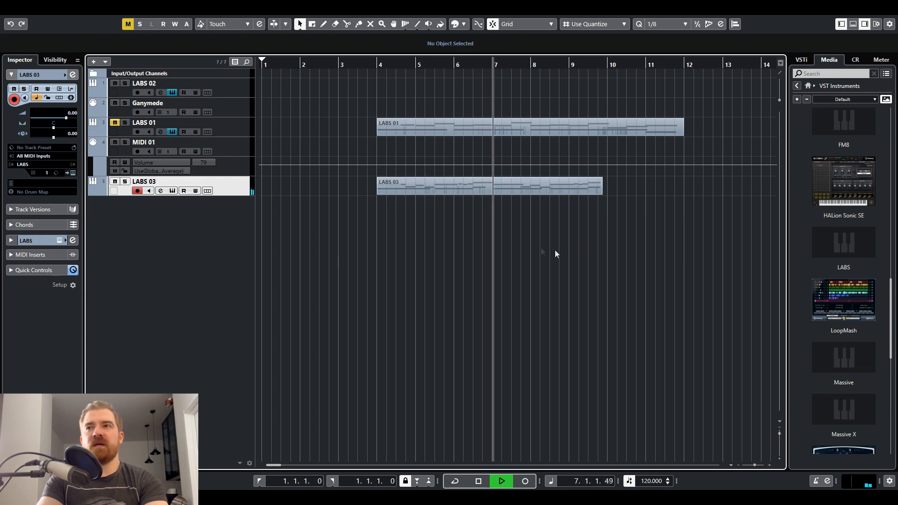
{"action": "key", "text": "space"}
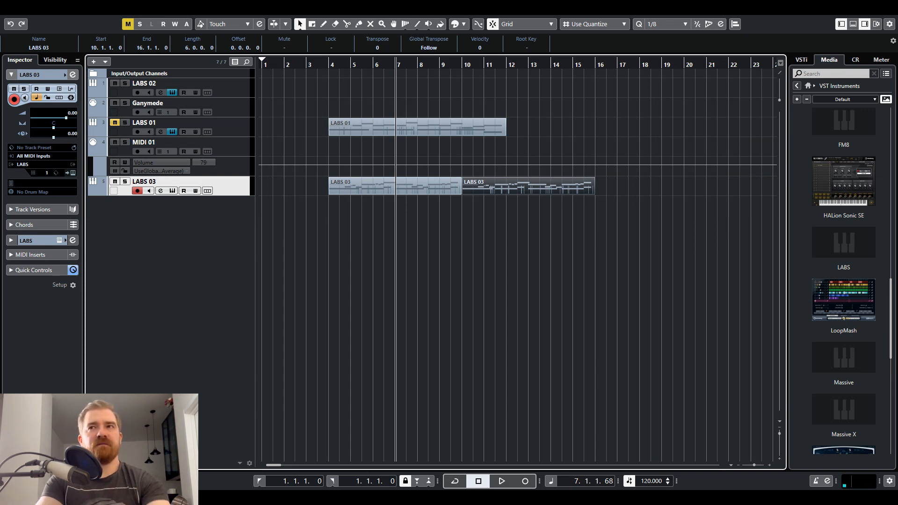
Step: Play the arrangement from bar 4 and record a MIDI part on the Ganymede track starting at bar 6
{"action": "left_click", "coordinate": [329, 64]}
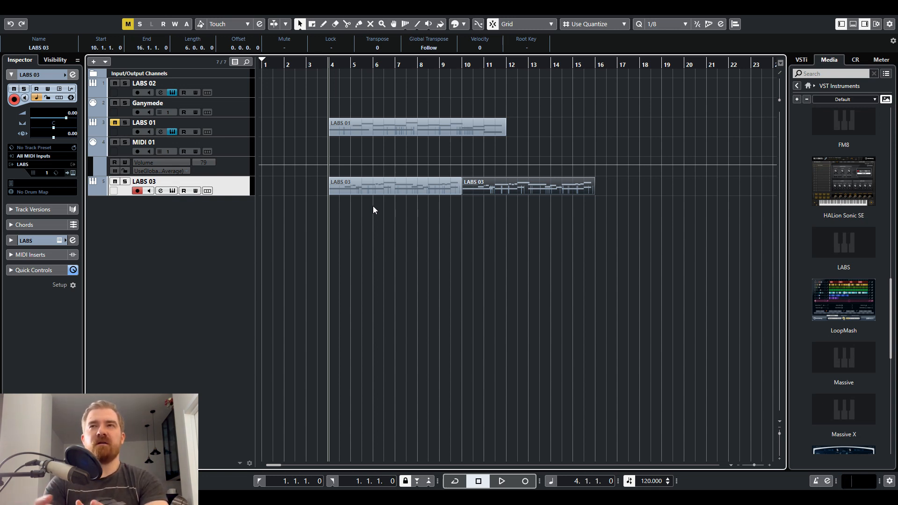
{"action": "key", "text": "space"}
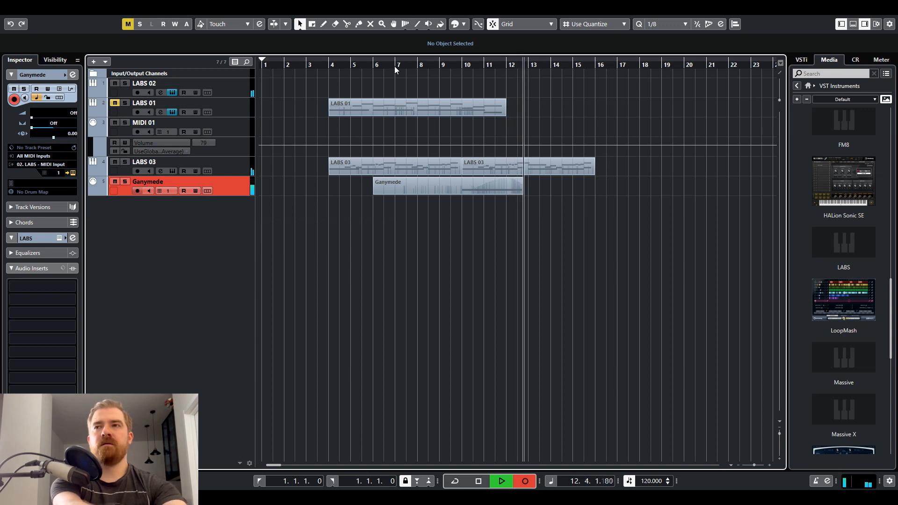
{"action": "key", "text": "space"}
{"action": "left_click", "coordinate": [463, 65]}
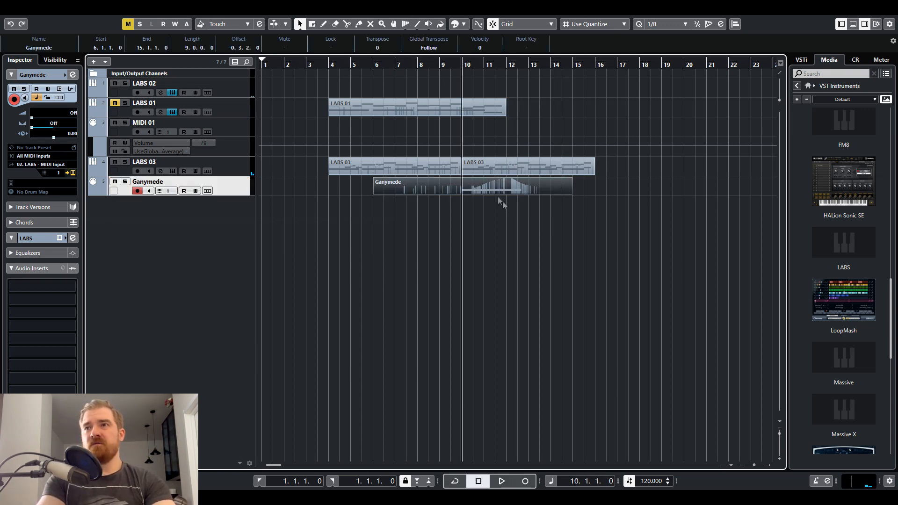
Step: Insert the RoomWorks reverb on the LABS 02 channel, load its Hall Dark And Long preset and close the plugin window
{"action": "left_click", "coordinate": [42, 287]}
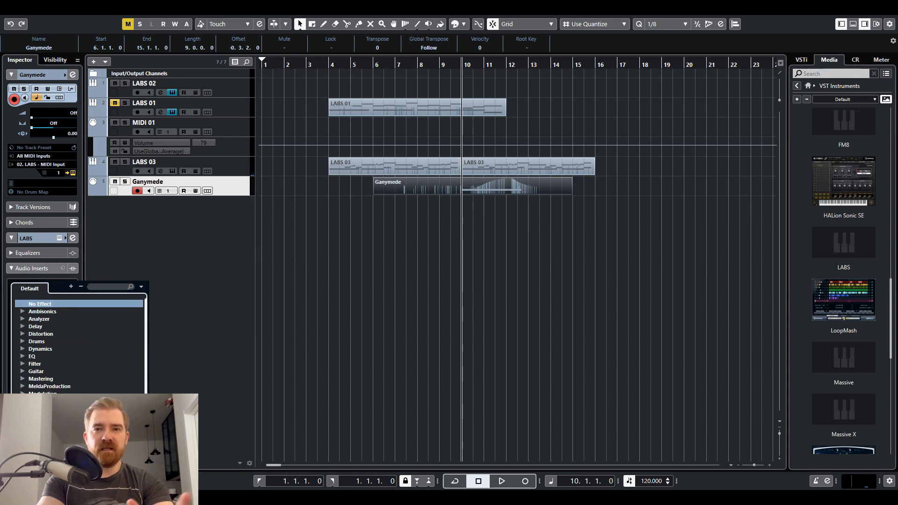
{"action": "double_click", "coordinate": [44, 447]}
{"action": "left_click", "coordinate": [290, 206]}
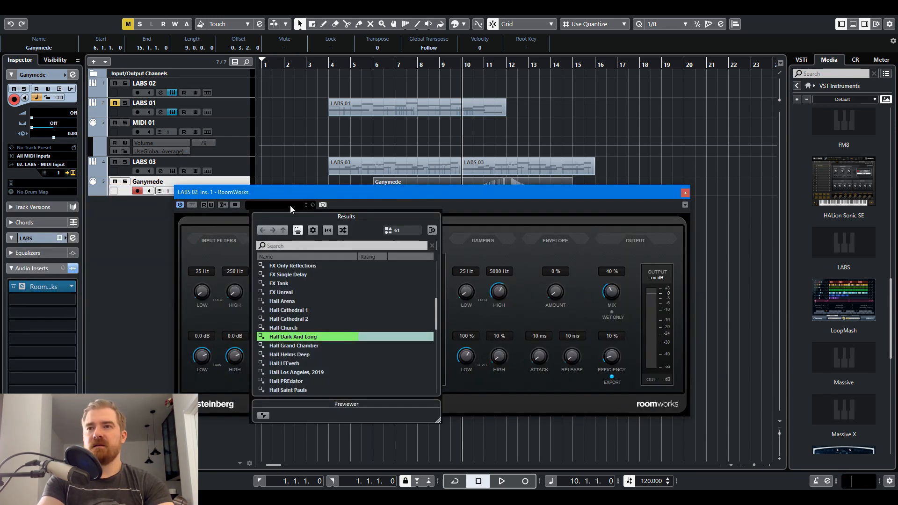
{"action": "double_click", "coordinate": [295, 335]}
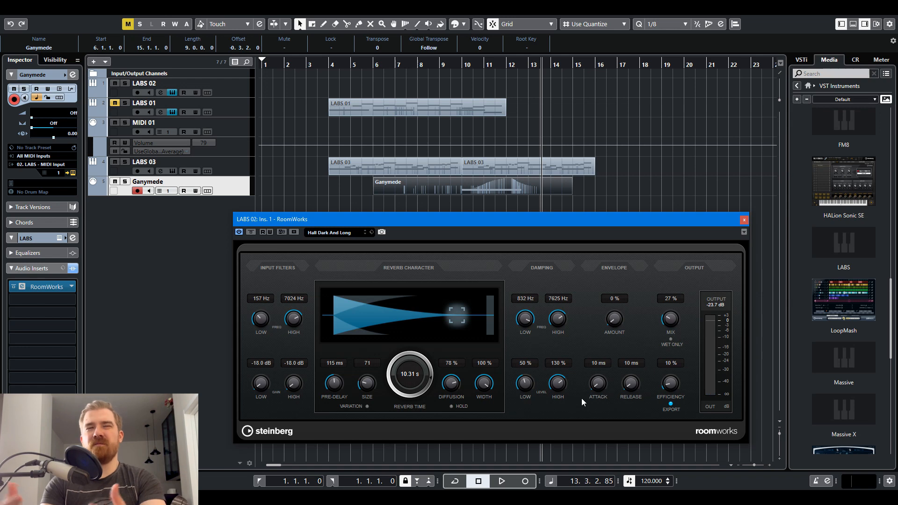
{"action": "left_click", "coordinate": [743, 220]}
Step: Play back the arrangement from bar 4 to hear the reverb on the Ganymede part
{"action": "left_click", "coordinate": [330, 65]}
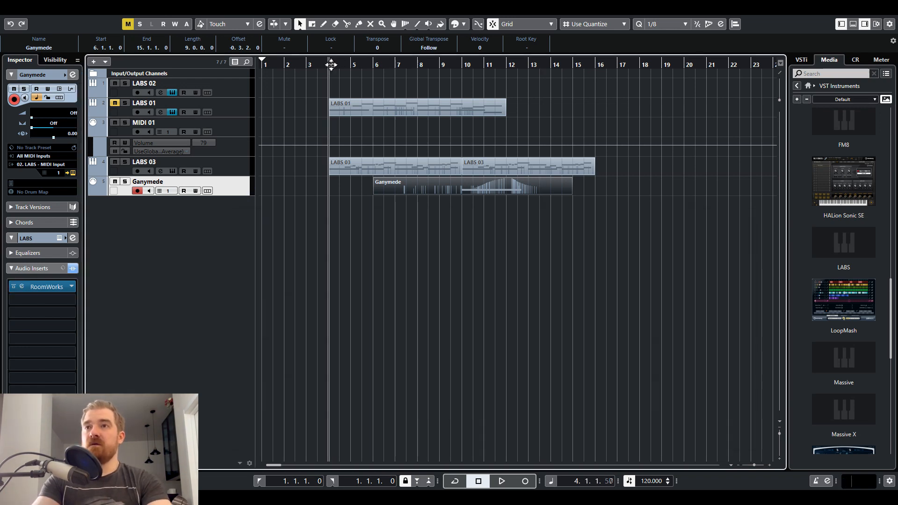
{"action": "key", "text": "space"}
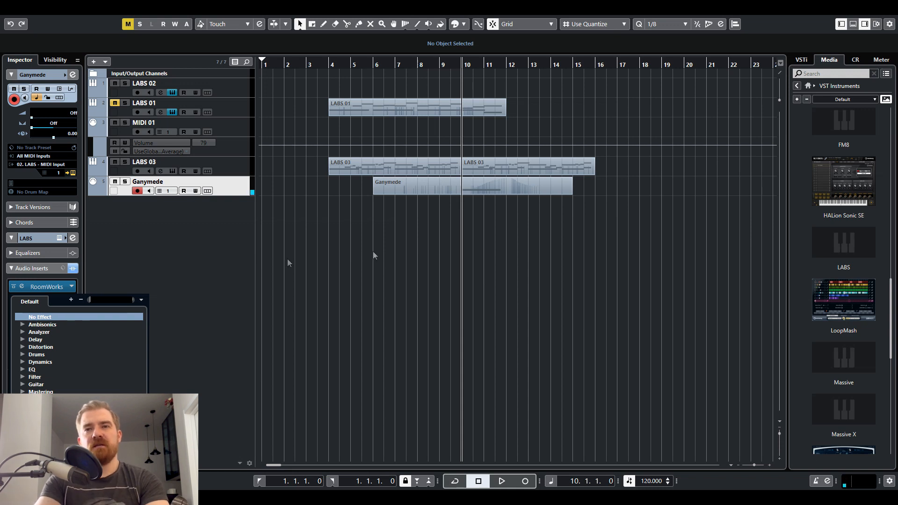
{"action": "left_click", "coordinate": [437, 243]}
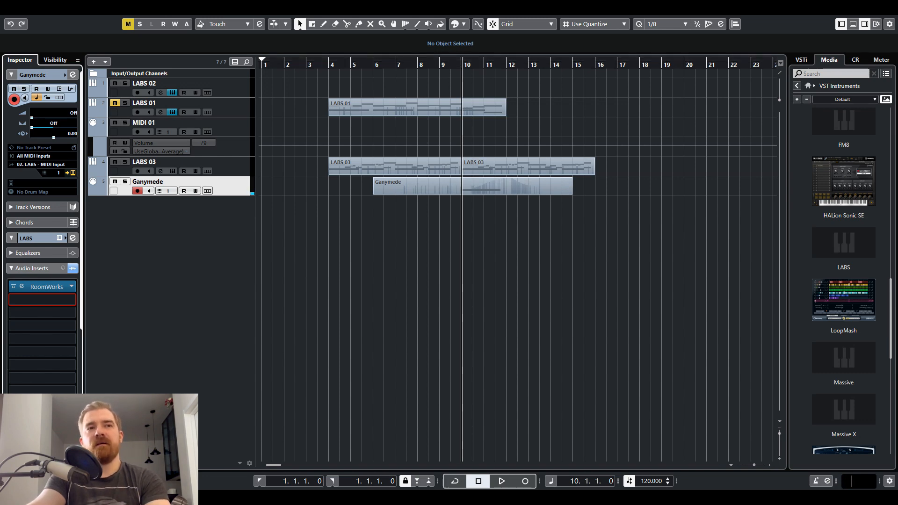
{"action": "left_click", "coordinate": [411, 267]}
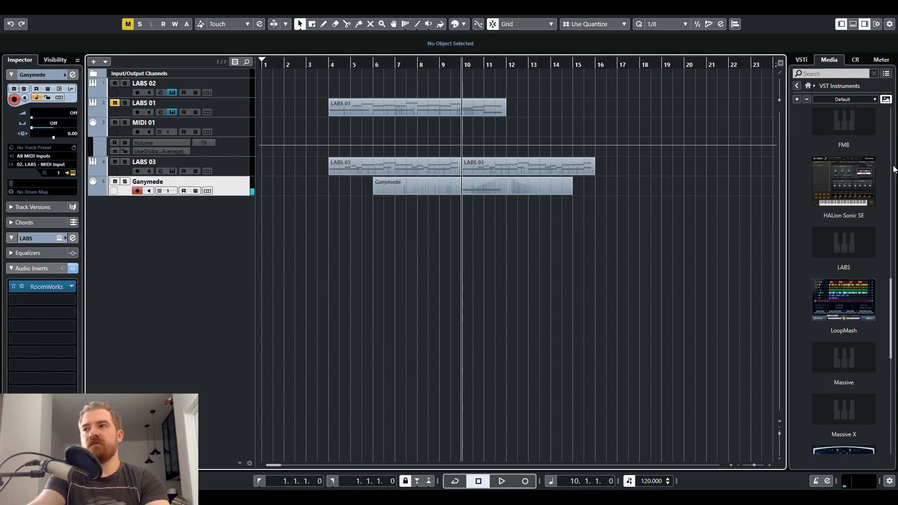
Step: Add a LABS 04 instrument track below the Ganymede track and record a MIDI part on it starting at bar 4
{"action": "left_click_drag", "start_coordinate": [861, 245], "coordinate": [207, 231]}
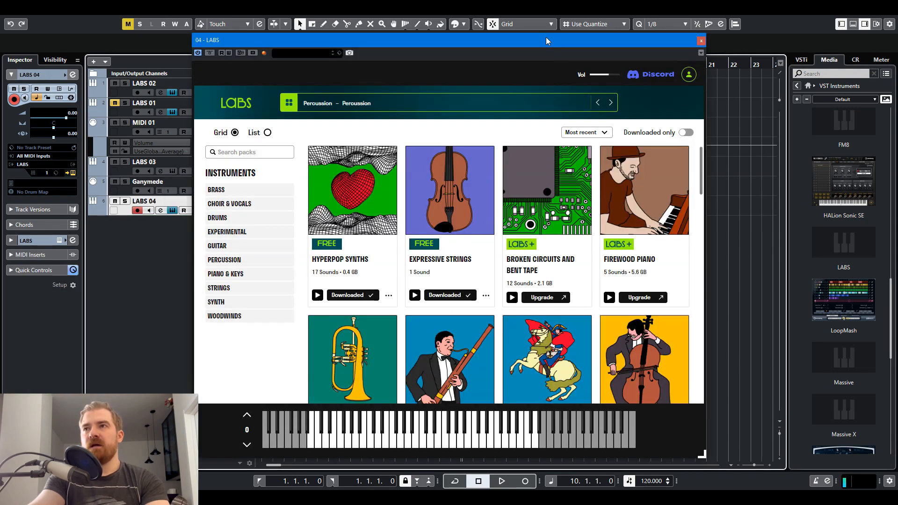
{"action": "left_click_drag", "start_coordinate": [546, 39], "coordinate": [1, 115]}
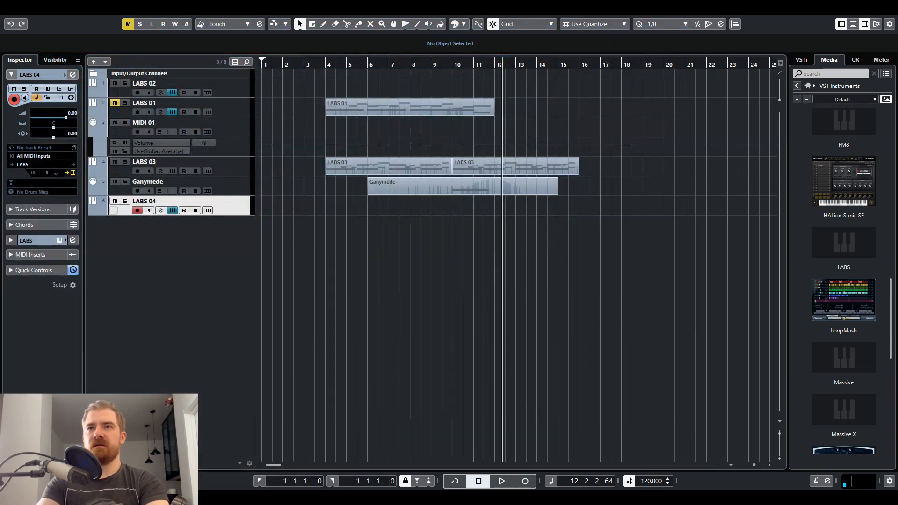
{"action": "left_click", "coordinate": [322, 75]}
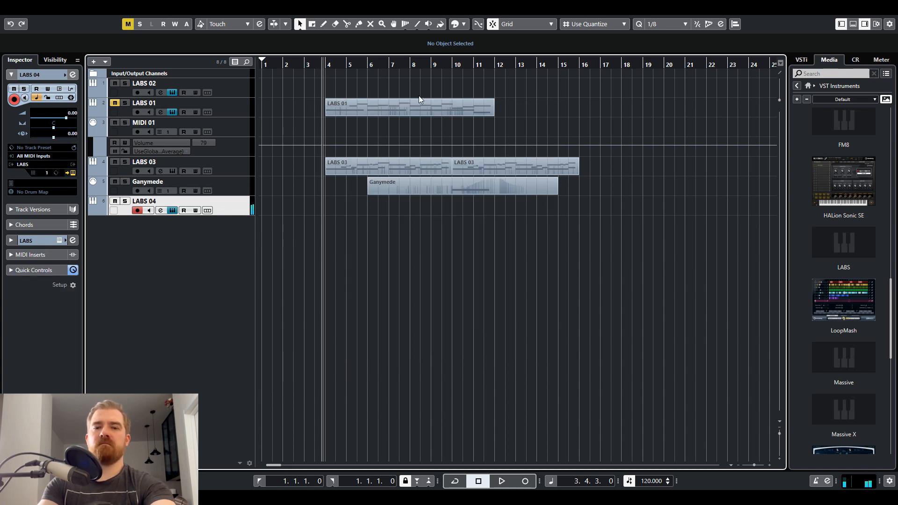
{"action": "key", "text": "space"}
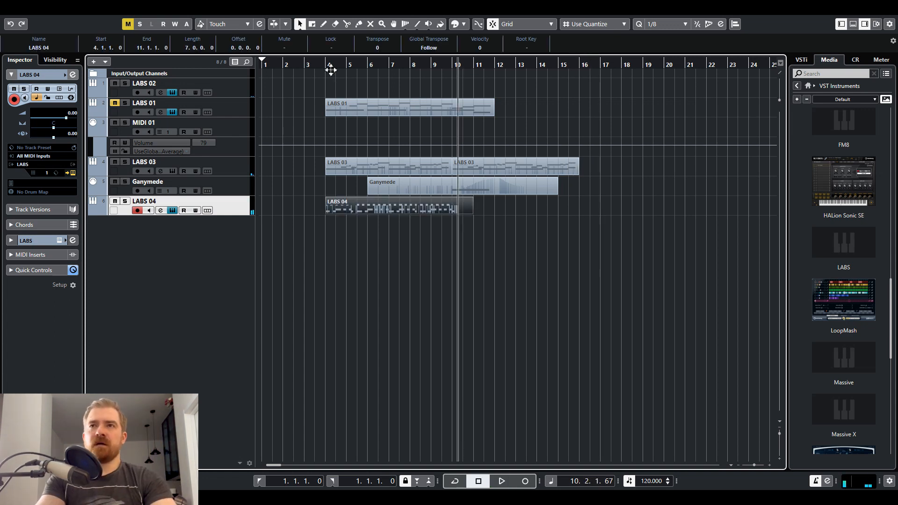
Step: Trim the end of the LABS 04 part to bar 10 and play it back from bar 4
{"action": "left_click", "coordinate": [331, 70]}
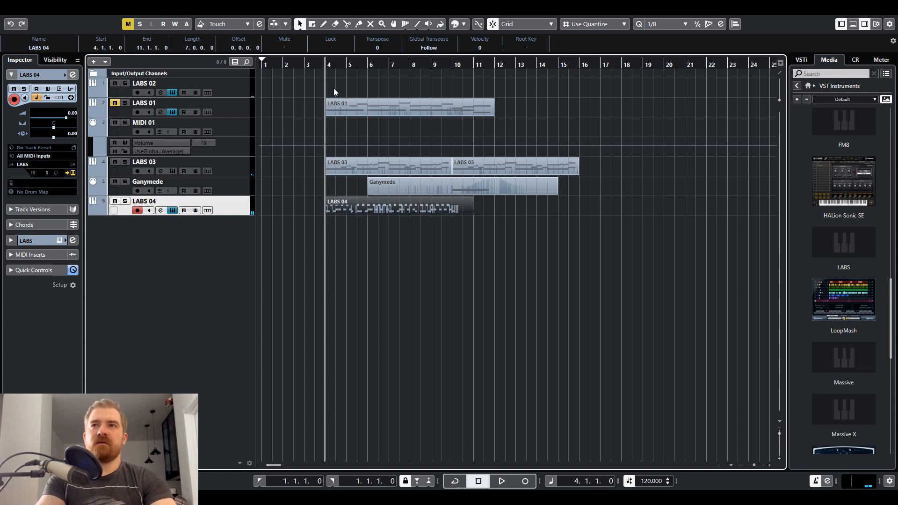
{"action": "left_click_drag", "start_coordinate": [473, 213], "coordinate": [449, 211]}
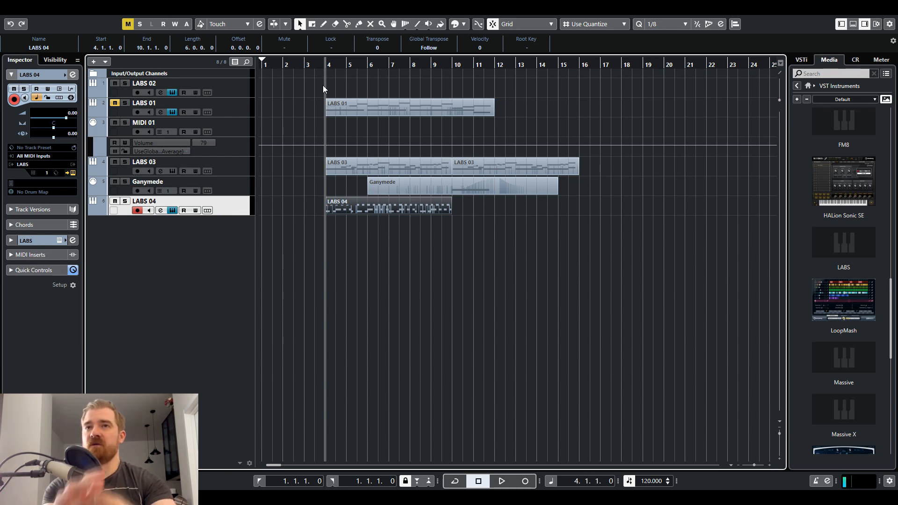
{"action": "key", "text": "space"}
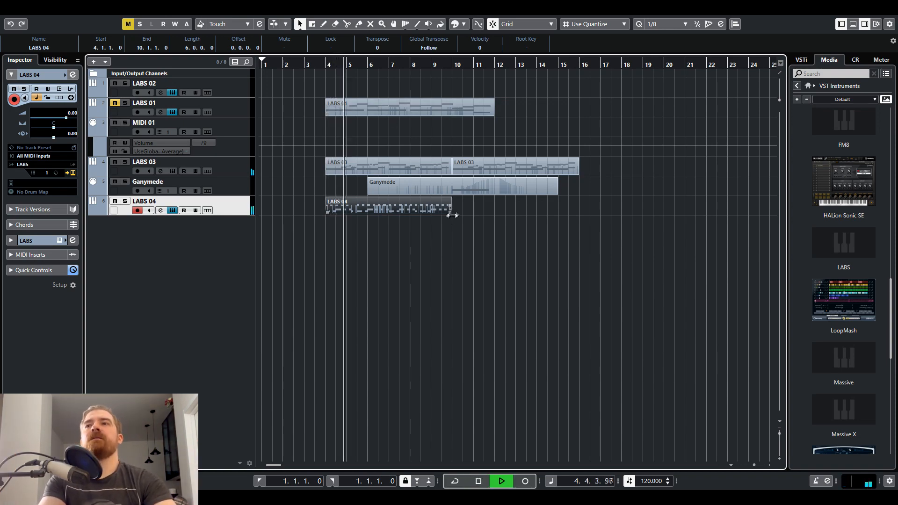
Step: Open the LABS 04 part for note editing and set the velocity of the C1 note at 5.2.1 to 63
{"action": "double_click", "coordinate": [378, 213]}
{"action": "key", "text": "g"}
{"action": "key", "text": "h"}
{"action": "key", "text": "h"}
{"action": "key", "text": "h"}
{"action": "key", "text": "h"}
{"action": "key", "text": "h"}
{"action": "key", "text": "h"}
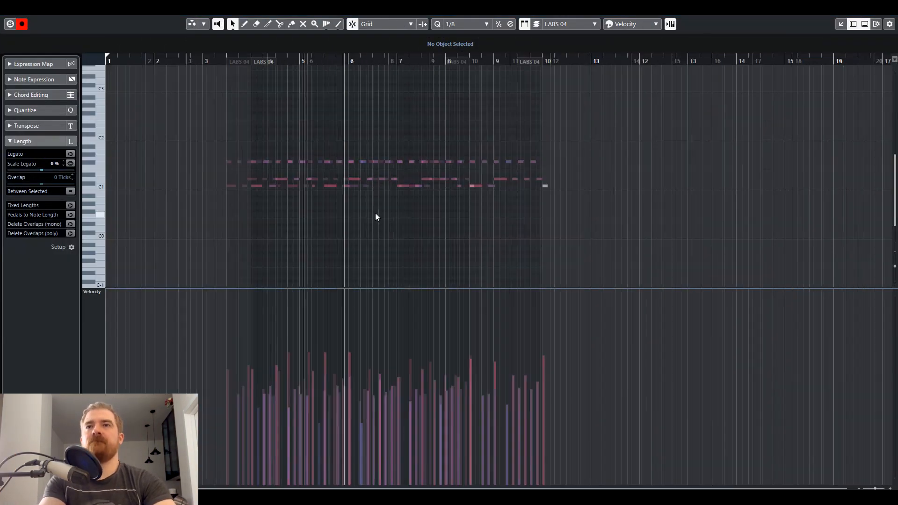
{"action": "left_click", "coordinate": [367, 185]}
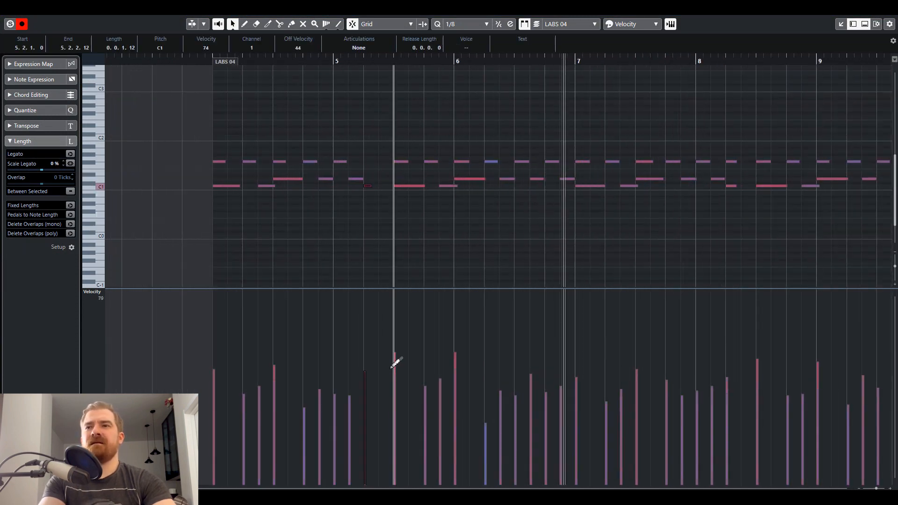
{"action": "left_click", "coordinate": [212, 64]}
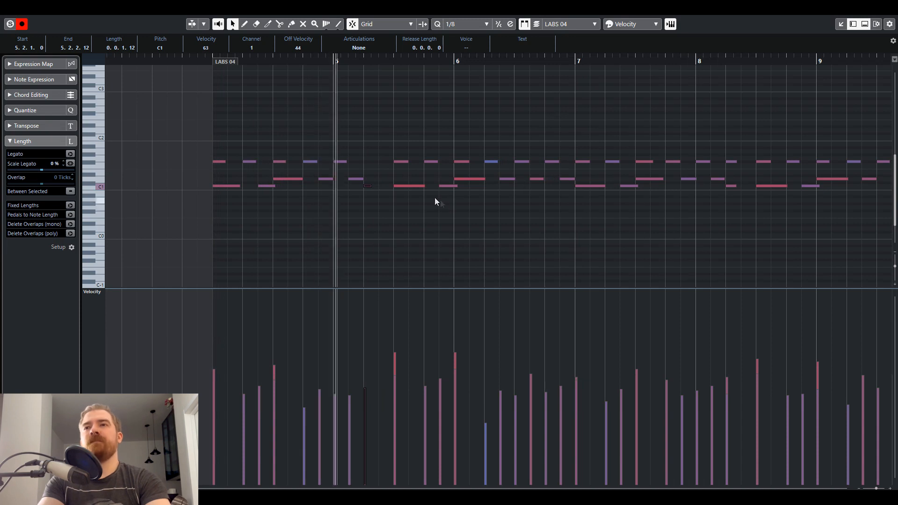
Step: Copy the F#1 note at the start of bar 5 to 5.2.1 and delete the stray C1 note at bar 10
{"action": "left_click_drag", "start_coordinate": [340, 163], "coordinate": [367, 164]}
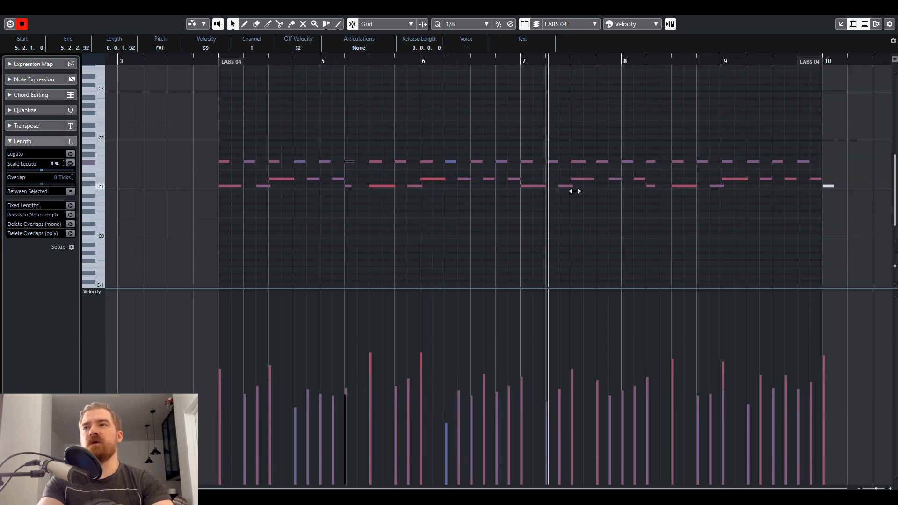
{"action": "key", "text": "g"}
{"action": "key", "text": "g"}
{"action": "key", "text": "h"}
{"action": "key", "text": "g"}
{"action": "key", "text": "g"}
{"action": "key", "text": "g"}
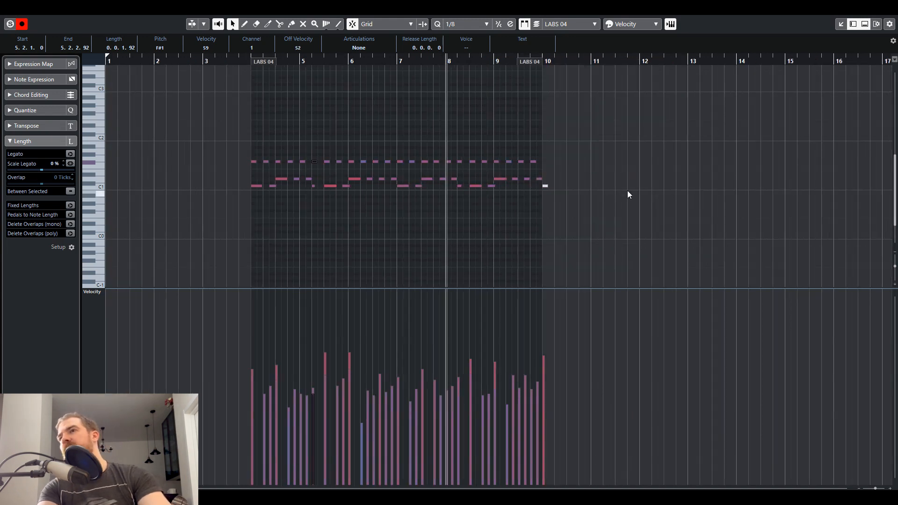
{"action": "key", "text": "h"}
{"action": "key", "text": "h"}
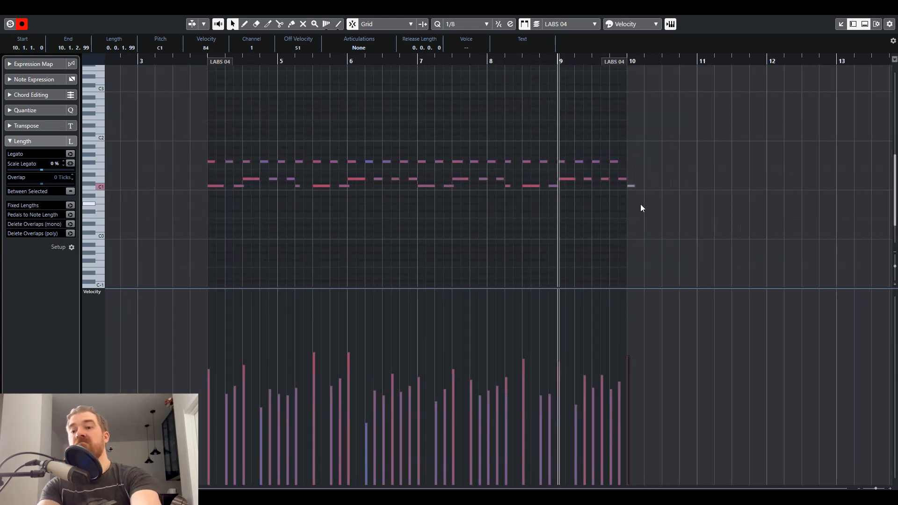
{"action": "key", "text": "Delete"}
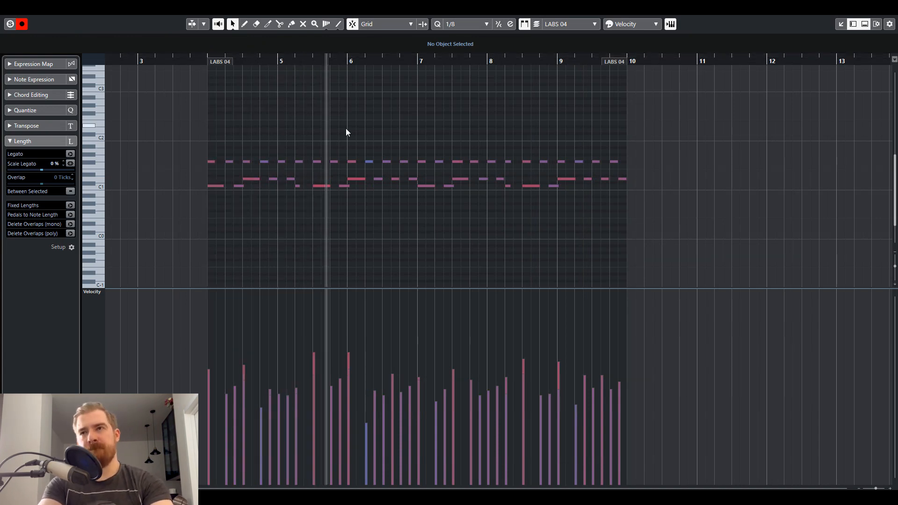
Step: Set the velocity of the C1 note at 5.3.1 in the LABS 04 part to 75
{"action": "left_click", "coordinate": [322, 186]}
{"action": "left_click", "coordinate": [321, 375]}
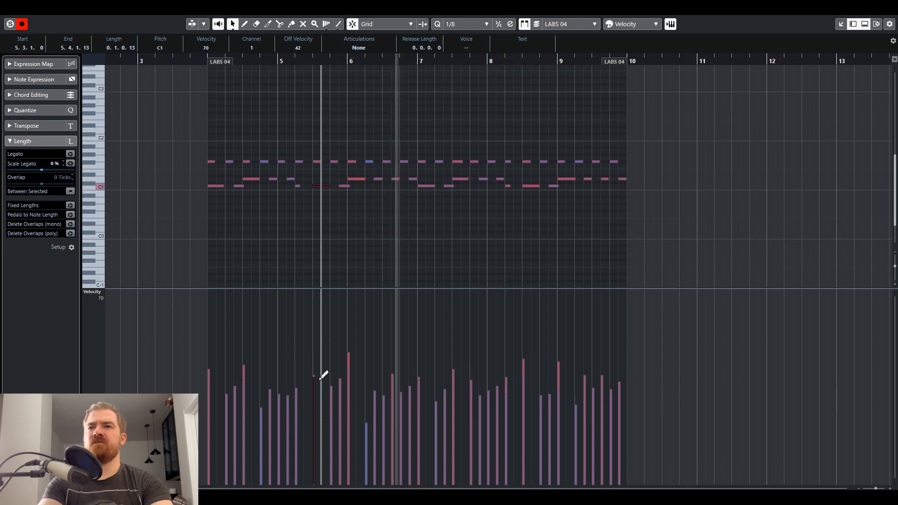
{"action": "left_click", "coordinate": [338, 24]}
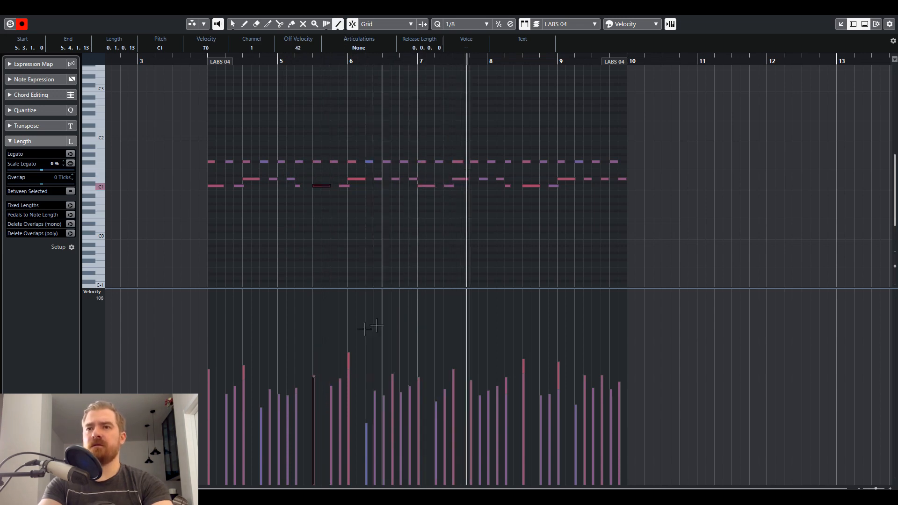
{"action": "left_click_drag", "start_coordinate": [307, 371], "coordinate": [326, 375]}
{"action": "right_click", "coordinate": [417, 204]}
{"action": "left_click", "coordinate": [417, 204]}
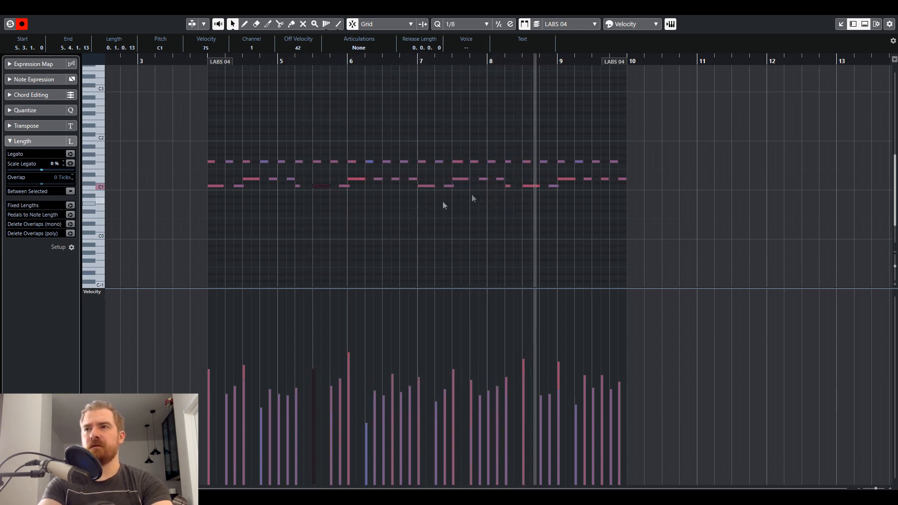
Step: Set the velocity of the C1 note at 8.3.1 to 75 and return playback to bar 4
{"action": "left_click", "coordinate": [528, 186]}
{"action": "left_click", "coordinate": [524, 369]}
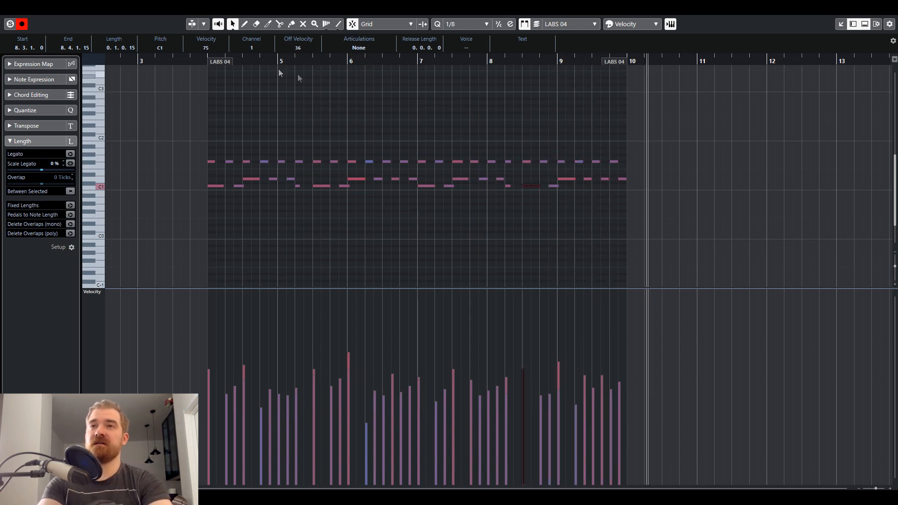
{"action": "left_click", "coordinate": [207, 57]}
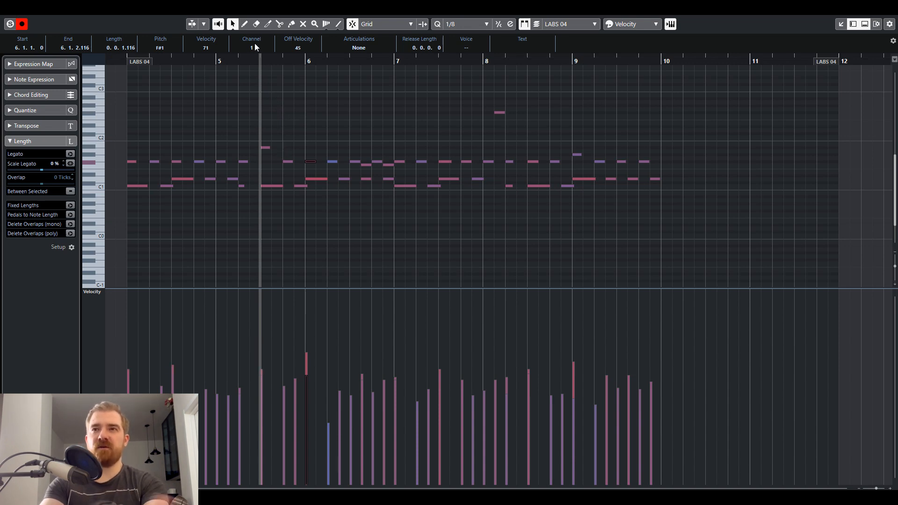
Step: Raise several F#1 notes in bars 5 and 6 of the LABS 04 part to higher pitches, setting the note at 6.1.1 to C#2
{"action": "left_click", "coordinate": [216, 60]}
{"action": "key", "text": "space"}
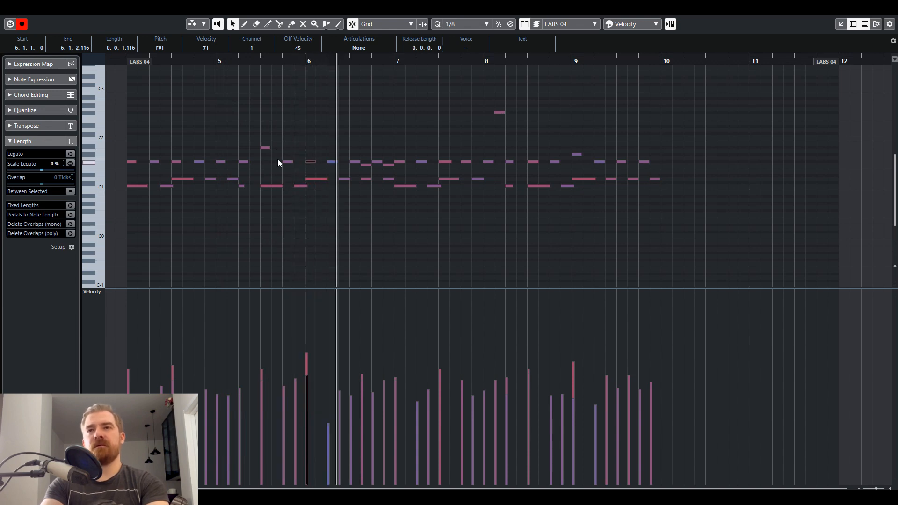
{"action": "left_click_drag", "start_coordinate": [263, 148], "coordinate": [354, 149], "text": "alt"}
{"action": "left_click", "coordinate": [357, 164]}
{"action": "key", "text": "Delete"}
{"action": "left_click", "coordinate": [375, 160]}
{"action": "key", "text": "Up"}
{"action": "key", "text": "Up"}
{"action": "key", "text": "Up"}
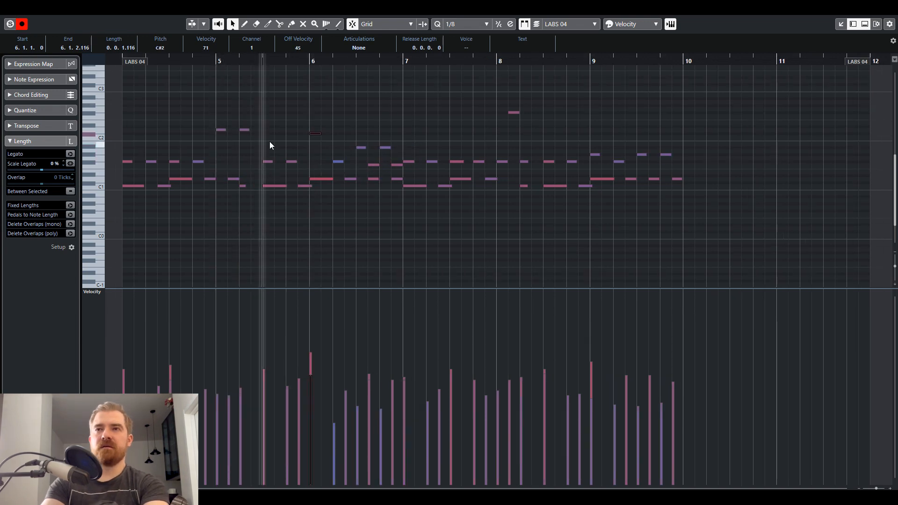
Step: Move one of the raised bar 6 notes earlier and up to D2, and return playback to bar 6
{"action": "left_click_drag", "start_coordinate": [361, 147], "coordinate": [341, 130]}
{"action": "left_click", "coordinate": [311, 61]}
{"action": "left_click", "coordinate": [311, 61]}
{"action": "left_click", "coordinate": [311, 61]}
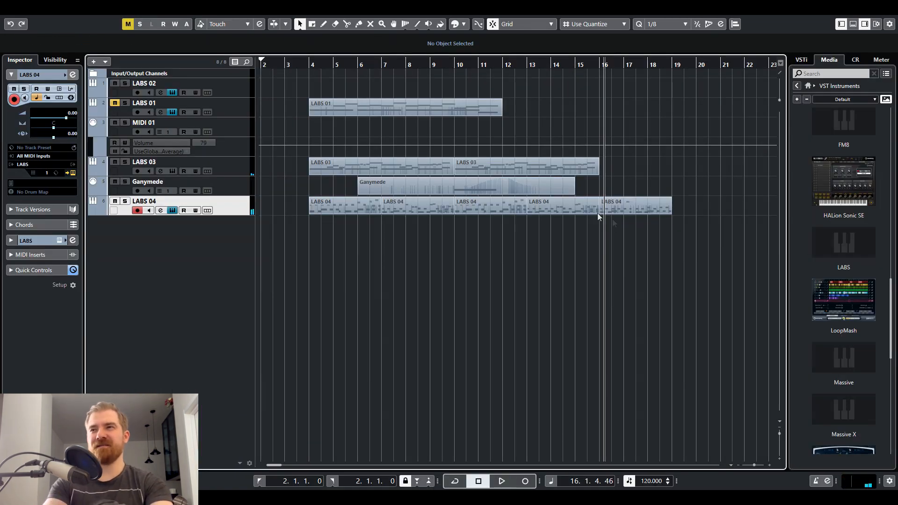
Step: Open the LABS 04 part that starts at bar 13 and select the two high notes at the start of bar 15
{"action": "double_click", "coordinate": [572, 200]}
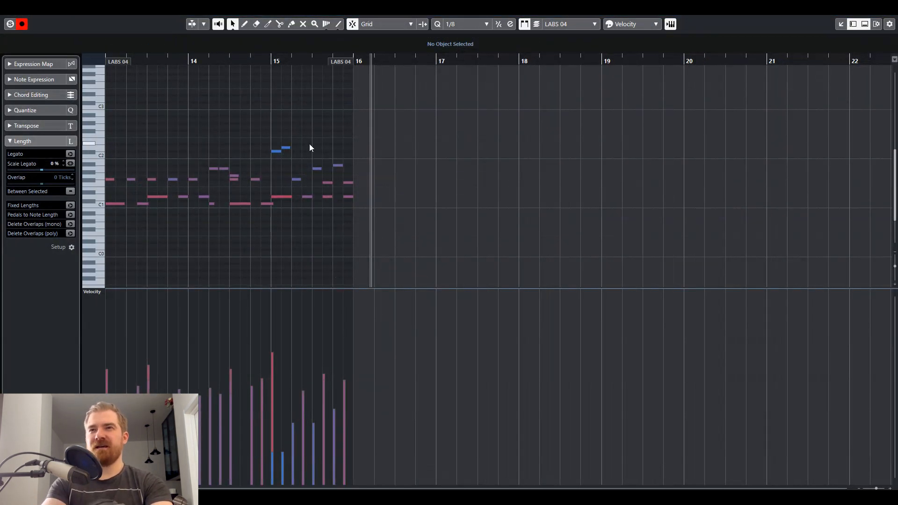
{"action": "left_click_drag", "start_coordinate": [271, 139], "coordinate": [289, 157]}
{"action": "left_click", "coordinate": [276, 152]}
{"action": "left_click", "coordinate": [281, 157]}
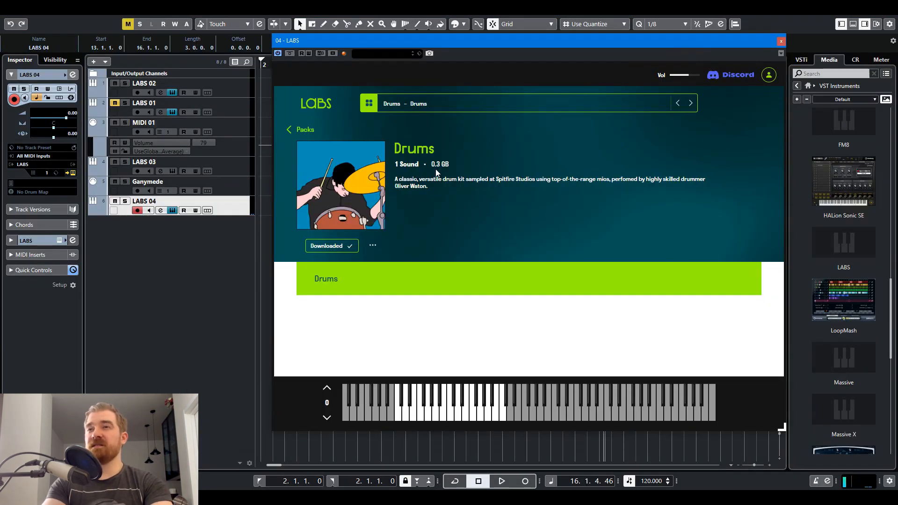
Step: Close the drum instrument and load the Moon Guitar 01 sound from the Moon Guitar pack in the LABS 01 instrument
{"action": "left_click", "coordinate": [781, 42]}
{"action": "left_click", "coordinate": [325, 74]}
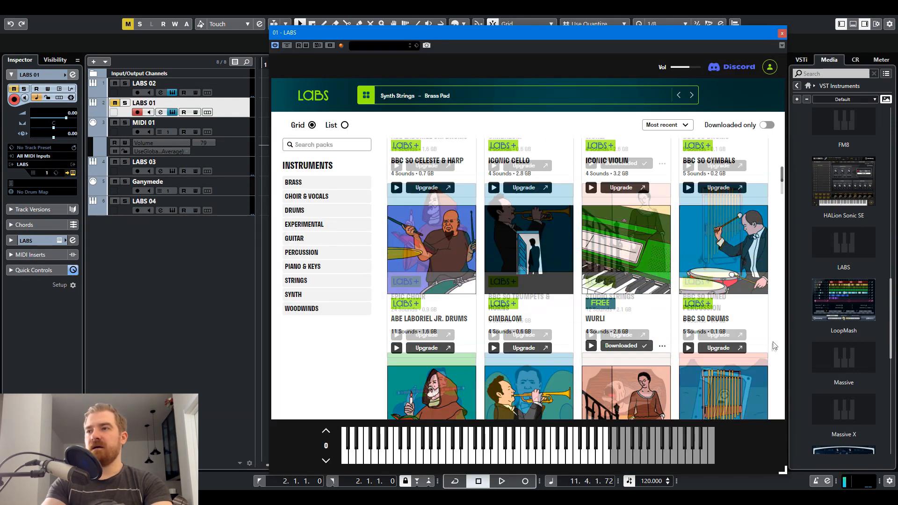
{"action": "scroll", "coordinate": [769, 356], "scroll_direction": "down", "scroll_amount": 10}
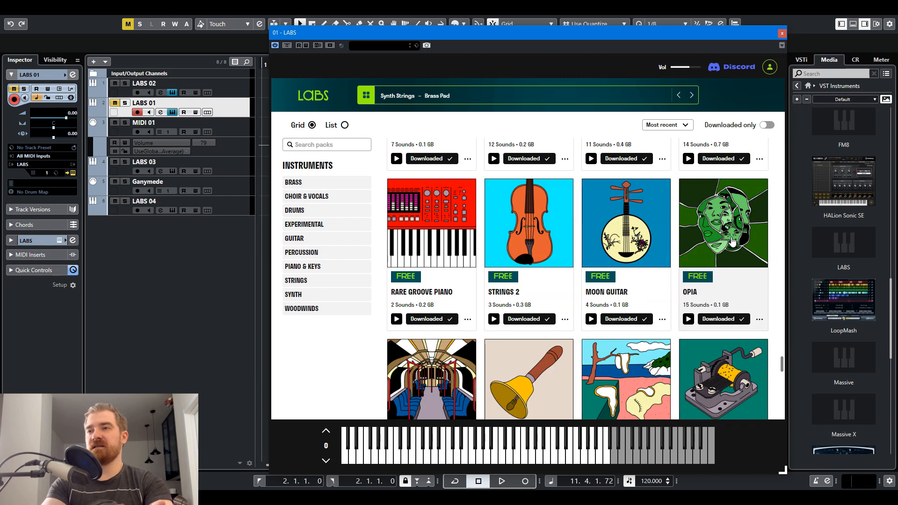
{"action": "left_click", "coordinate": [645, 239]}
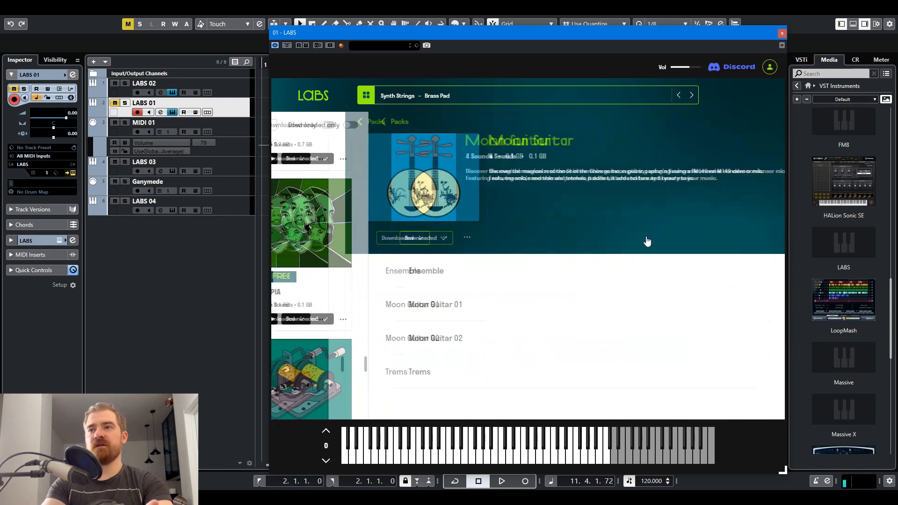
{"action": "left_click", "coordinate": [374, 306]}
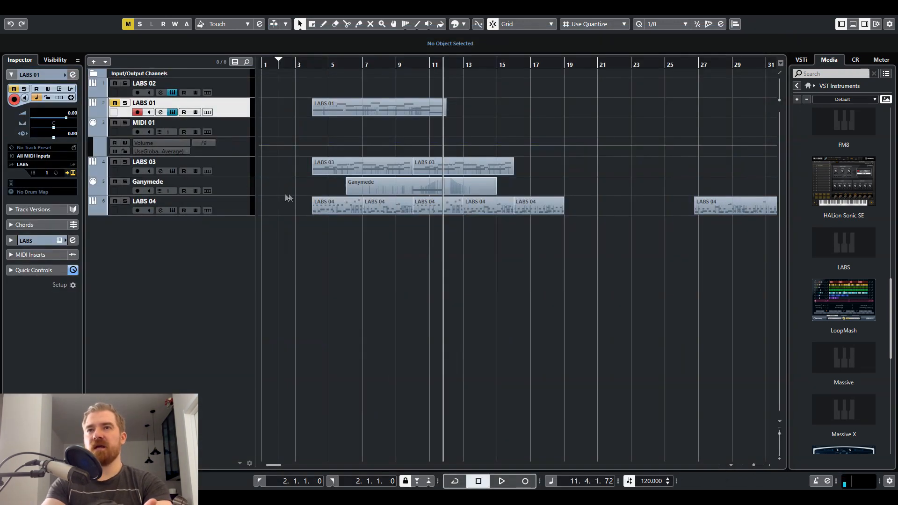
Step: Unmute the LABS 01 track and add the RoomWorks reverb as its first audio insert
{"action": "left_click", "coordinate": [115, 105]}
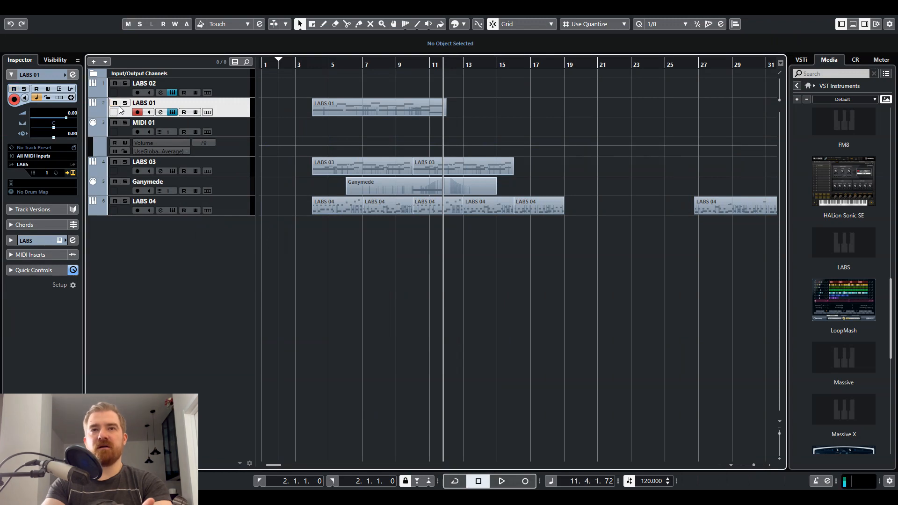
{"action": "key", "text": "ctrl+z"}
{"action": "left_click", "coordinate": [36, 239]}
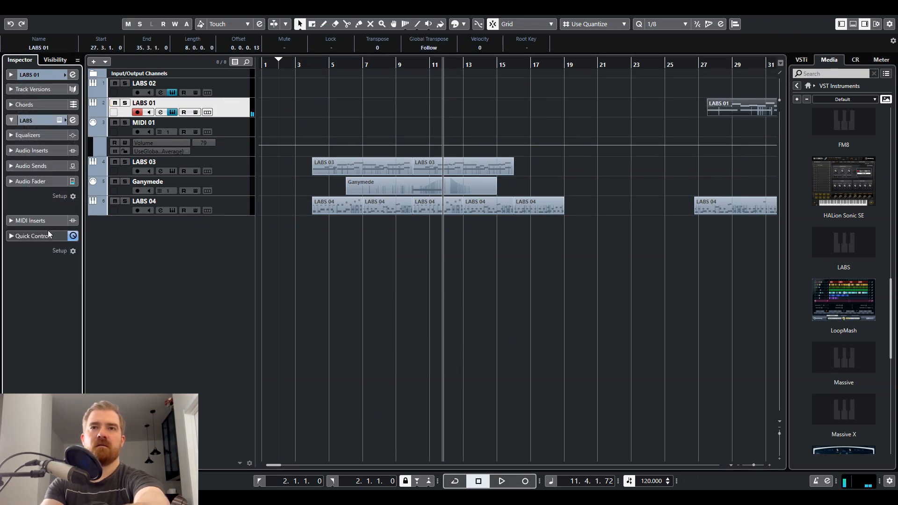
{"action": "left_click", "coordinate": [39, 149]}
{"action": "left_click", "coordinate": [27, 168]}
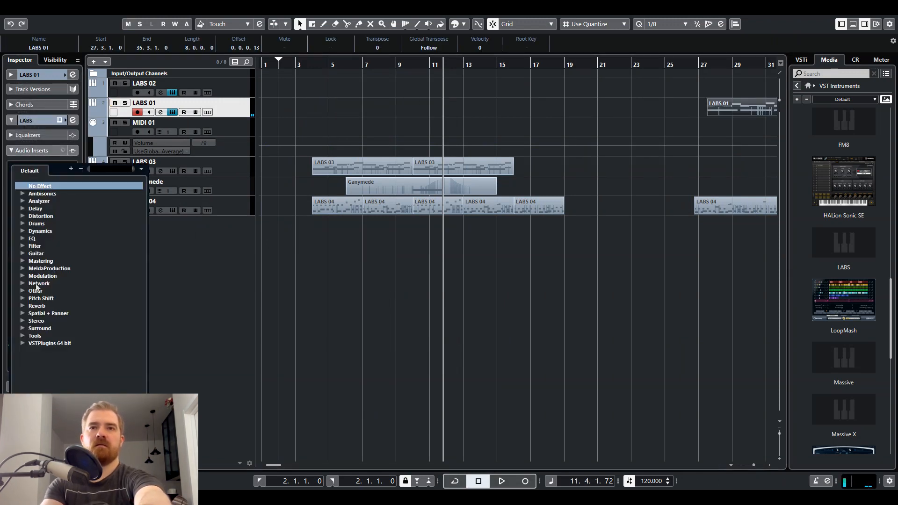
{"action": "left_click", "coordinate": [23, 306]}
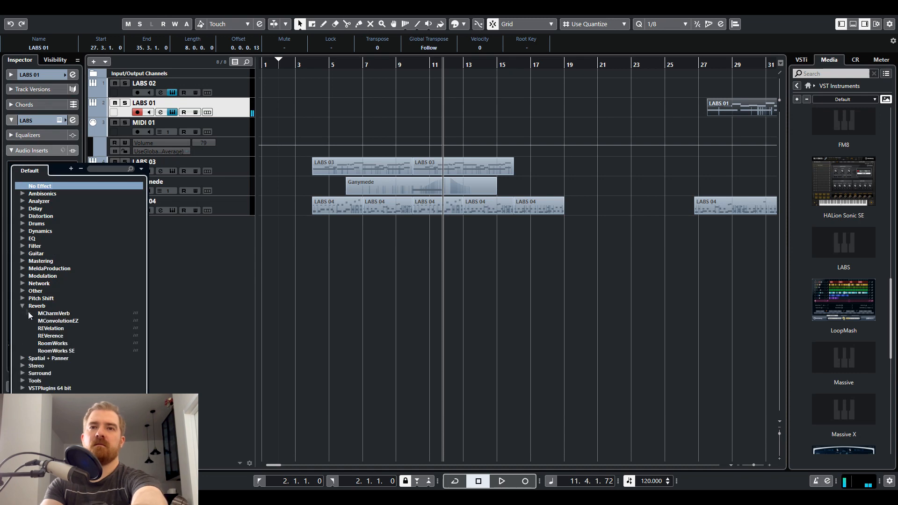
{"action": "left_click", "coordinate": [53, 343]}
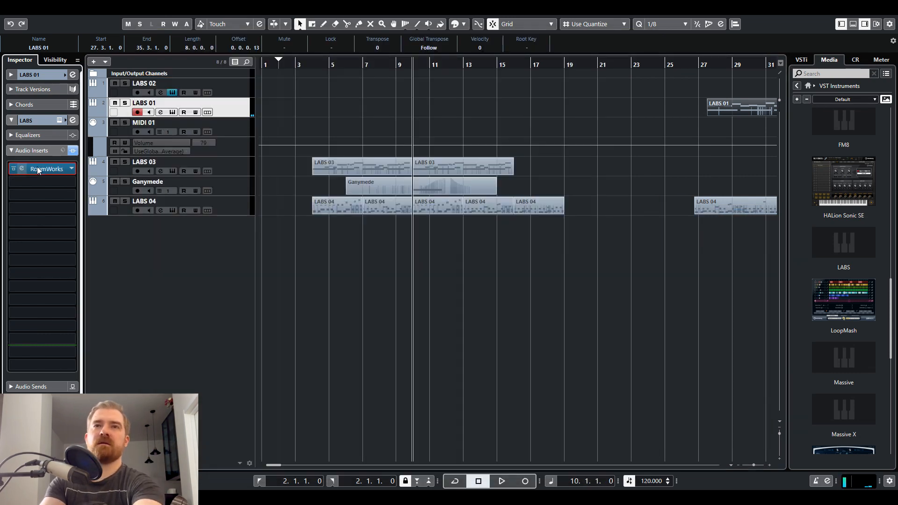
Step: Load the Hall Dark And Long preset in the LABS 01 RoomWorks reverb and set its mix to 84 %
{"action": "left_click", "coordinate": [46, 169]}
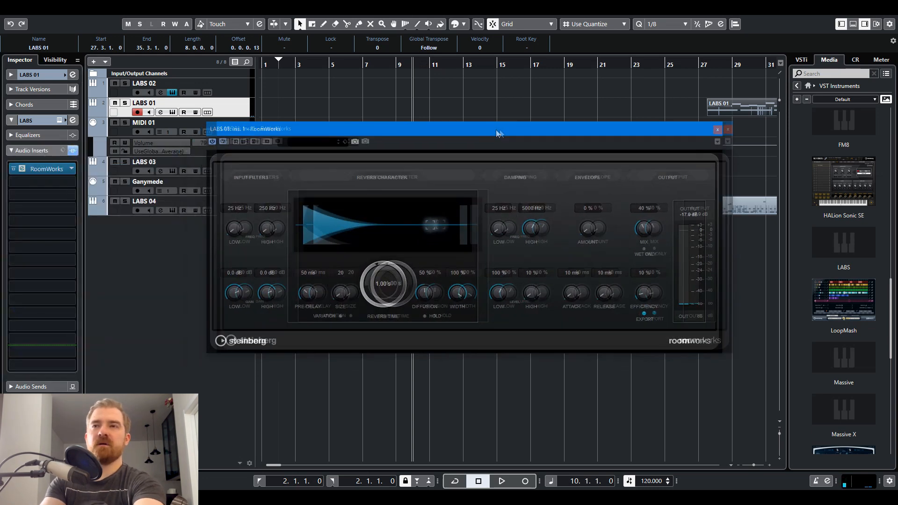
{"action": "left_click", "coordinate": [340, 141]}
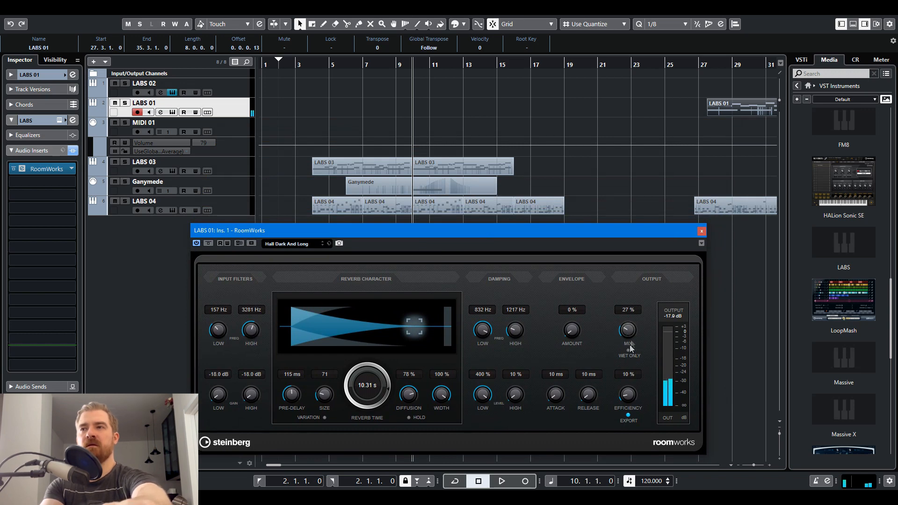
{"action": "mouse_move", "coordinate": [629, 339]}
{"action": "left_mouse_down"}
{"action": "mouse_move", "coordinate": [646, 290]}
{"action": "mouse_move", "coordinate": [623, 353]}
{"action": "mouse_move", "coordinate": [632, 329]}
{"action": "left_mouse_up"}
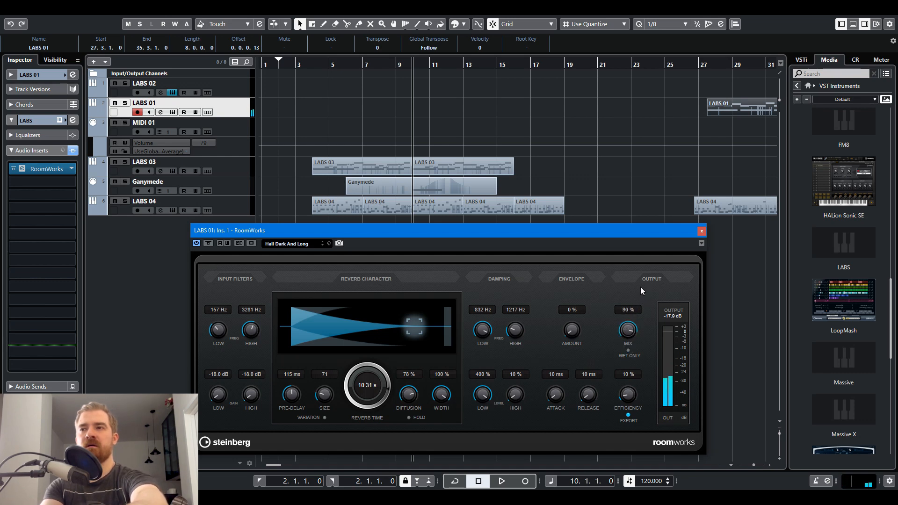
{"action": "left_click_drag", "start_coordinate": [628, 323], "coordinate": [630, 329]}
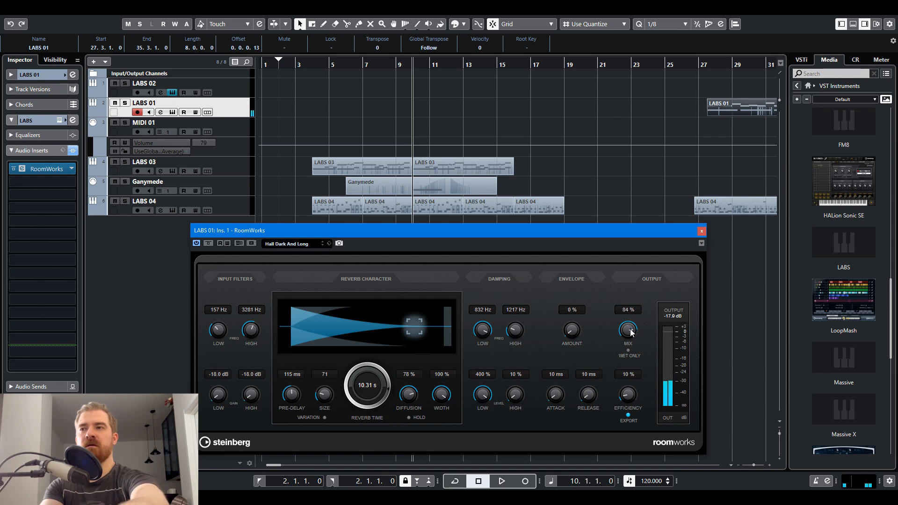
{"action": "left_click_drag", "start_coordinate": [684, 231], "coordinate": [650, 205]}
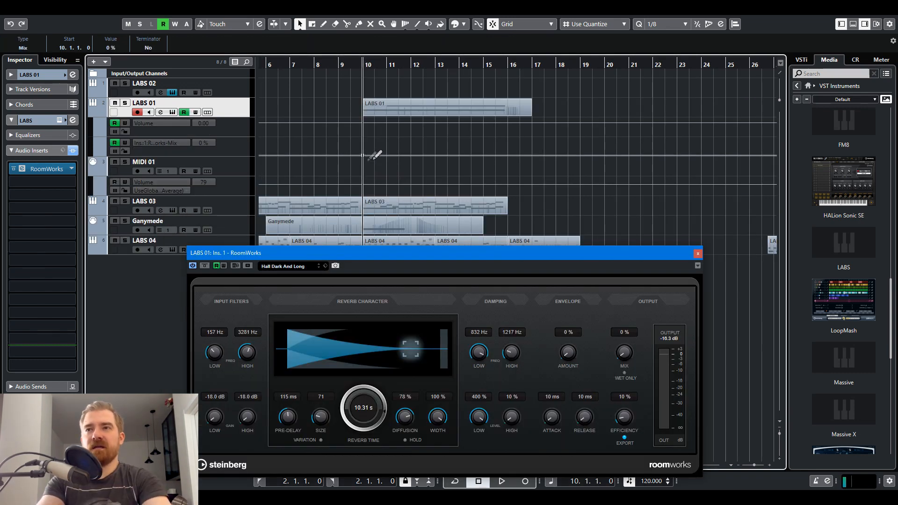
Step: Automate the LABS 01 RoomWorks mix from 31 % at bars 10 and 14 up to 100 % at bars 12 and 16
{"action": "mouse_move", "coordinate": [369, 156]}
{"action": "left_mouse_down"}
{"action": "mouse_move", "coordinate": [414, 137]}
{"action": "mouse_move", "coordinate": [457, 151]}
{"action": "mouse_move", "coordinate": [463, 168]}
{"action": "mouse_move", "coordinate": [508, 138]}
{"action": "left_mouse_up"}
{"action": "key", "text": "space"}
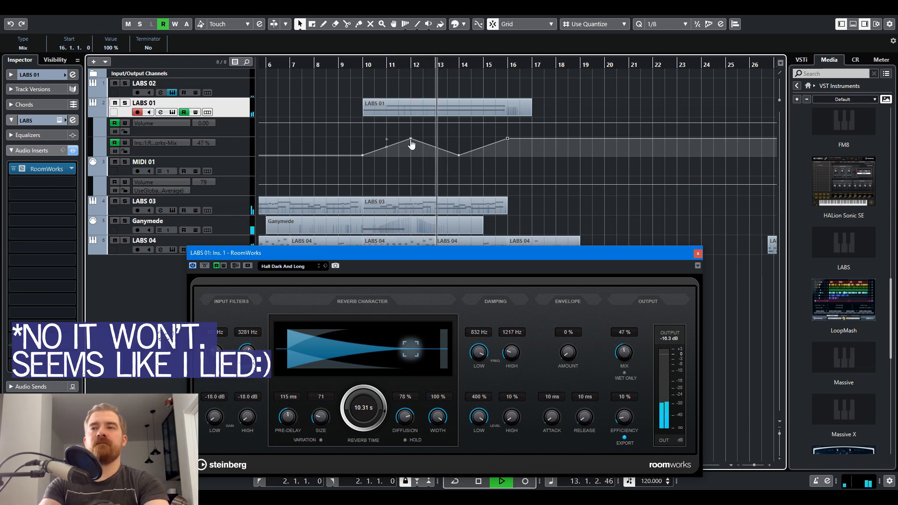
{"action": "left_click_drag", "start_coordinate": [474, 166], "coordinate": [363, 153]}
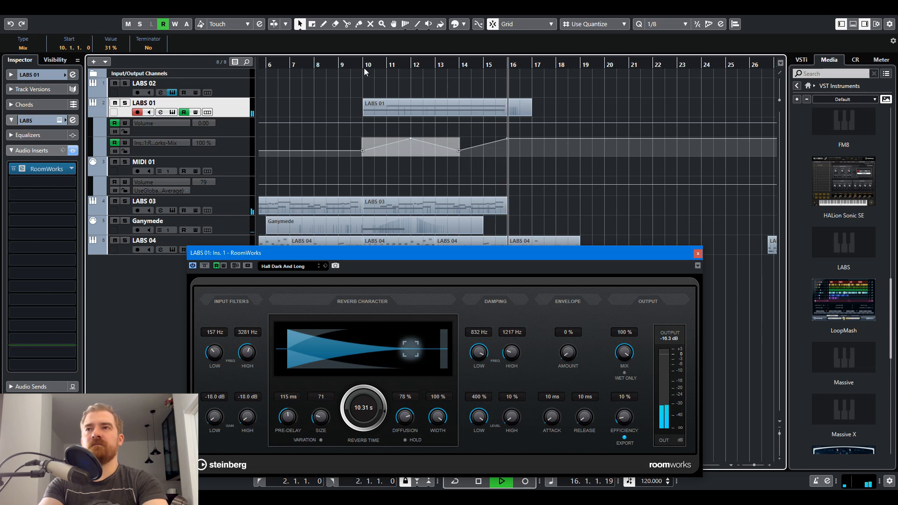
{"action": "key", "text": "space"}
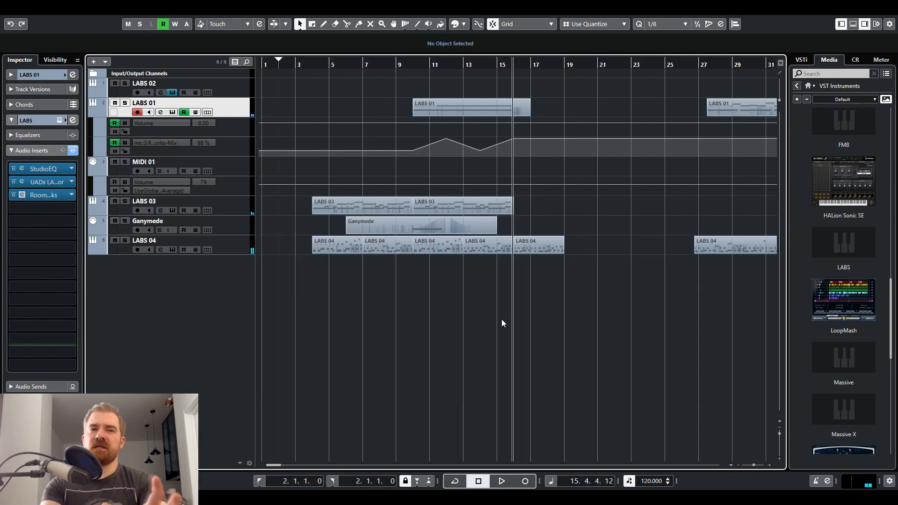
Step: Move the spare LABS 01 and LABS 04 parts near bar 27 far beyond the arrangement, placing the LABS 01 part at bar 80
{"action": "key", "text": "g"}
{"action": "key", "text": "g"}
{"action": "key", "text": "g"}
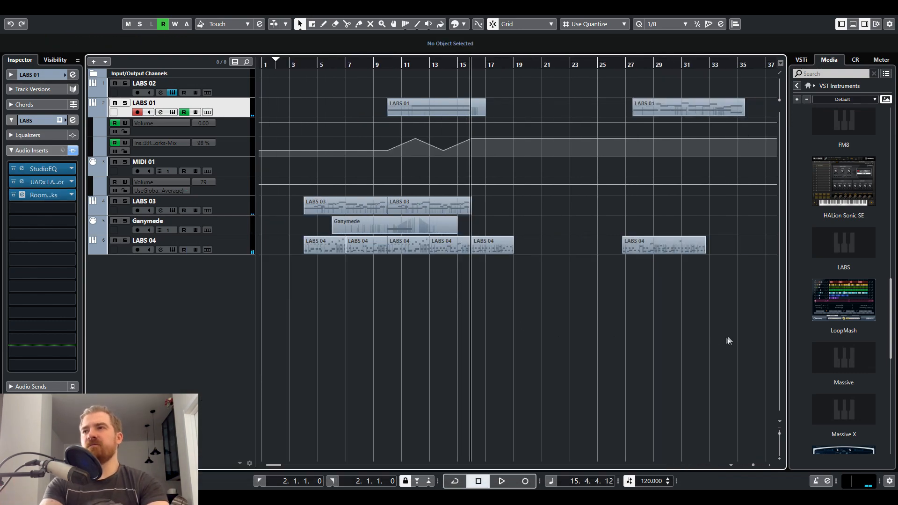
{"action": "left_click_drag", "start_coordinate": [611, 272], "coordinate": [728, 108]}
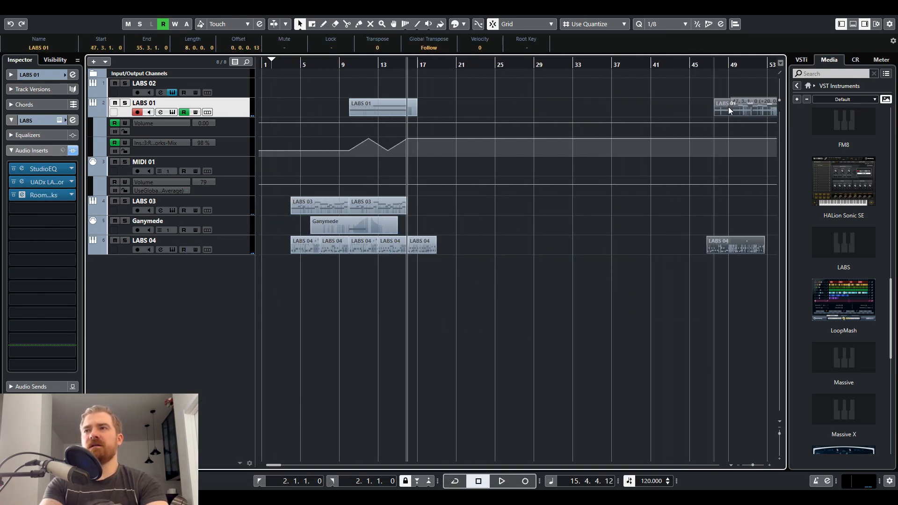
{"action": "key", "text": "g"}
{"action": "key", "text": "g"}
{"action": "key", "text": "g"}
{"action": "left_click_drag", "start_coordinate": [540, 111], "coordinate": [725, 108]}
{"action": "key", "text": "h"}
{"action": "key", "text": "h"}
{"action": "key", "text": "h"}
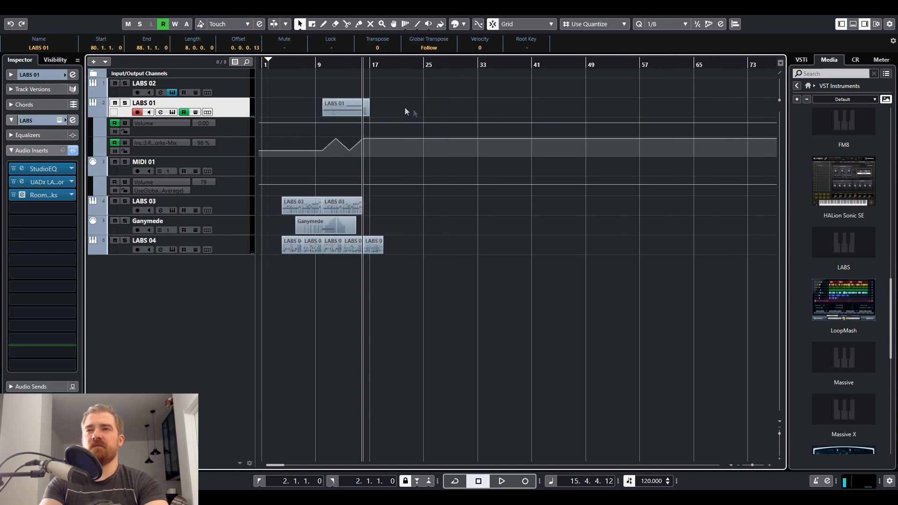
Step: Trim the Ganymede part to run from bar 10 to bar 12 and shorten the LABS 01 part to end at bar 16
{"action": "left_click", "coordinate": [280, 66]}
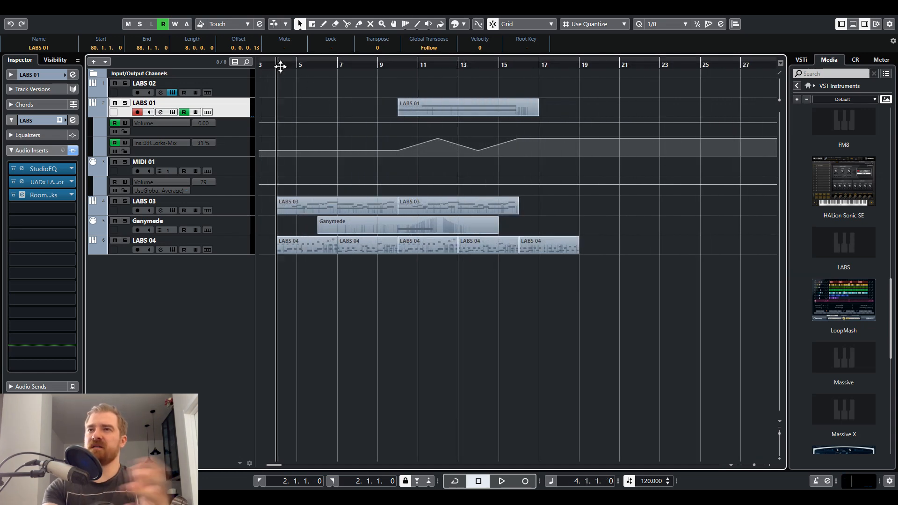
{"action": "left_click", "coordinate": [318, 233]}
{"action": "left_click_drag", "start_coordinate": [318, 234], "coordinate": [400, 234]}
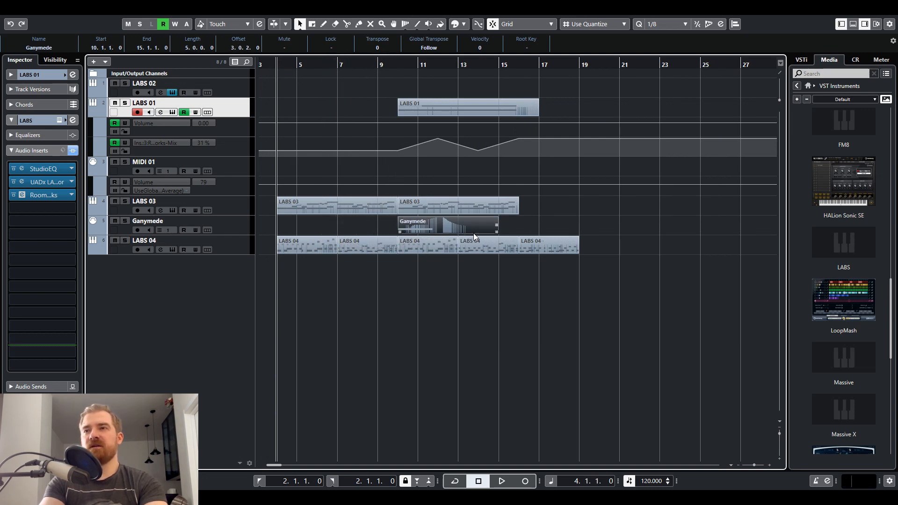
{"action": "left_click_drag", "start_coordinate": [498, 233], "coordinate": [438, 232]}
{"action": "left_click_drag", "start_coordinate": [535, 115], "coordinate": [519, 116]}
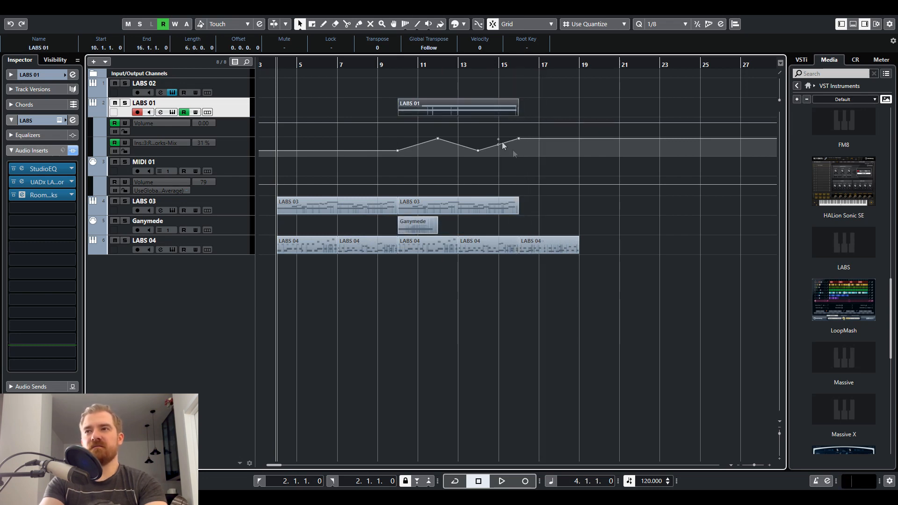
Step: Play the arrangement from bar 4 and rename the LABS 04 track as Drums
{"action": "key", "text": "space"}
{"action": "left_click", "coordinate": [358, 276]}
{"action": "left_click", "coordinate": [229, 243]}
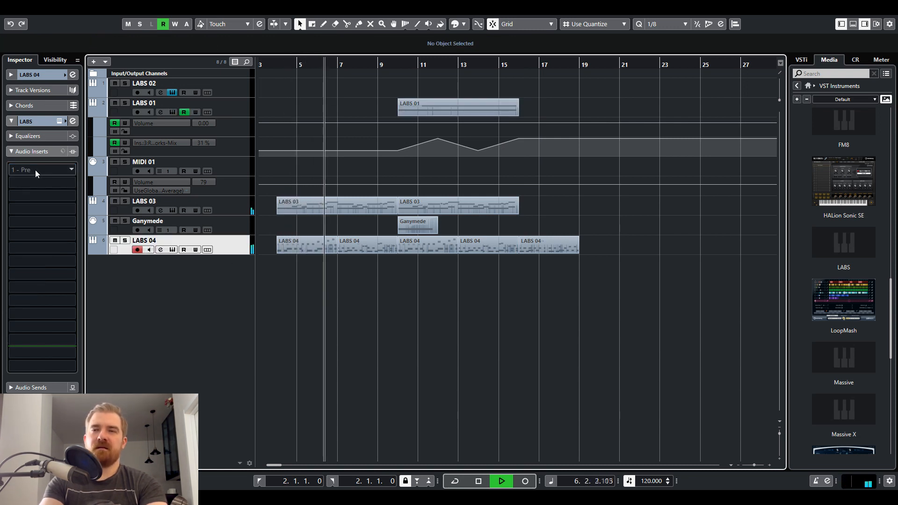
{"action": "double_click", "coordinate": [163, 241]}
{"action": "type", "text": "Drums"}
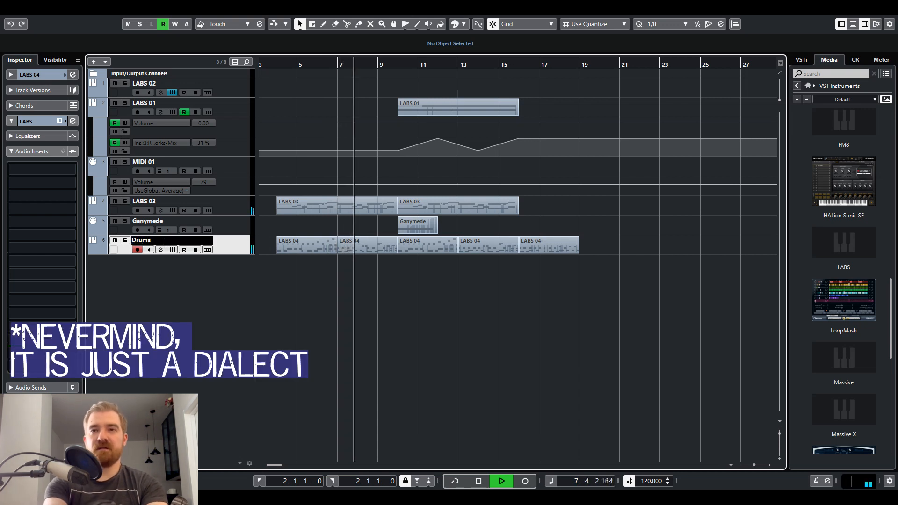
{"action": "key", "text": "Return"}
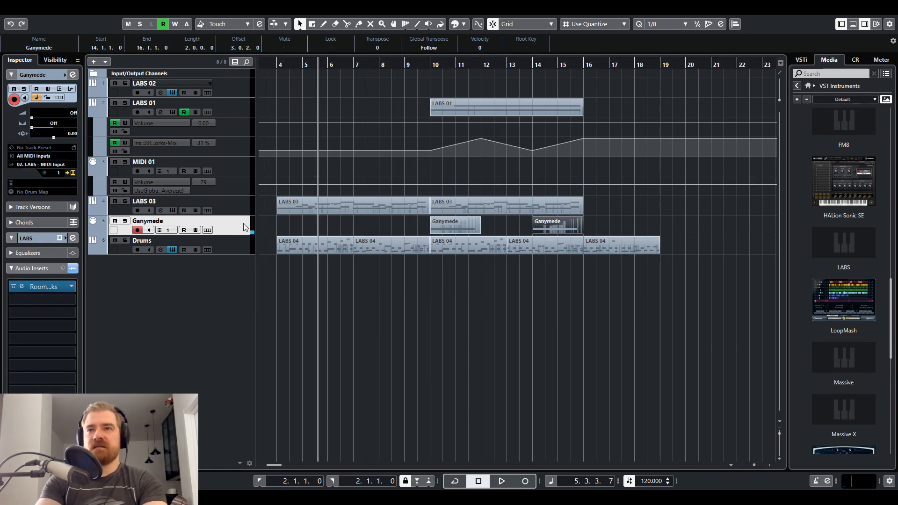
Step: Rename the LABS 03 track as Piano while the arrangement plays
{"action": "left_click", "coordinate": [234, 206]}
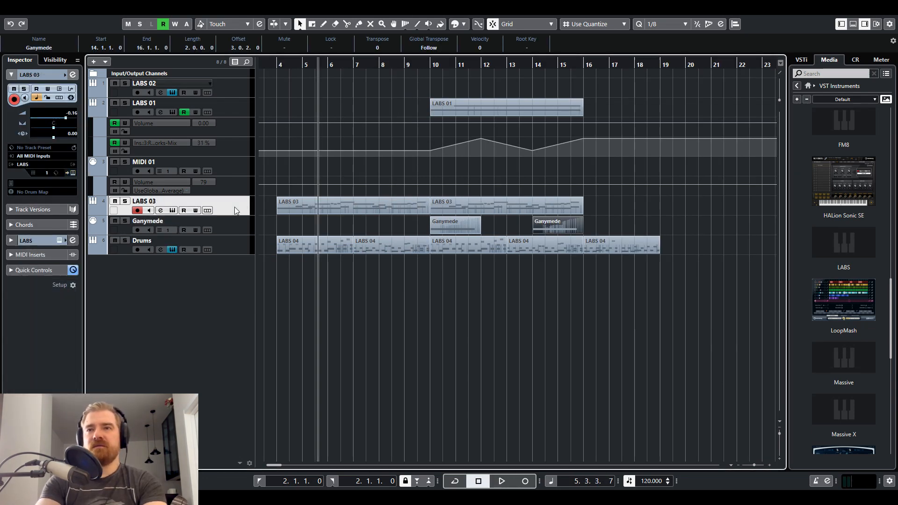
{"action": "double_click", "coordinate": [167, 221]}
{"action": "left_click", "coordinate": [139, 204]}
{"action": "key", "text": "space"}
{"action": "double_click", "coordinate": [139, 204]}
{"action": "type", "text": "Piano"}
{"action": "key", "text": "Return"}
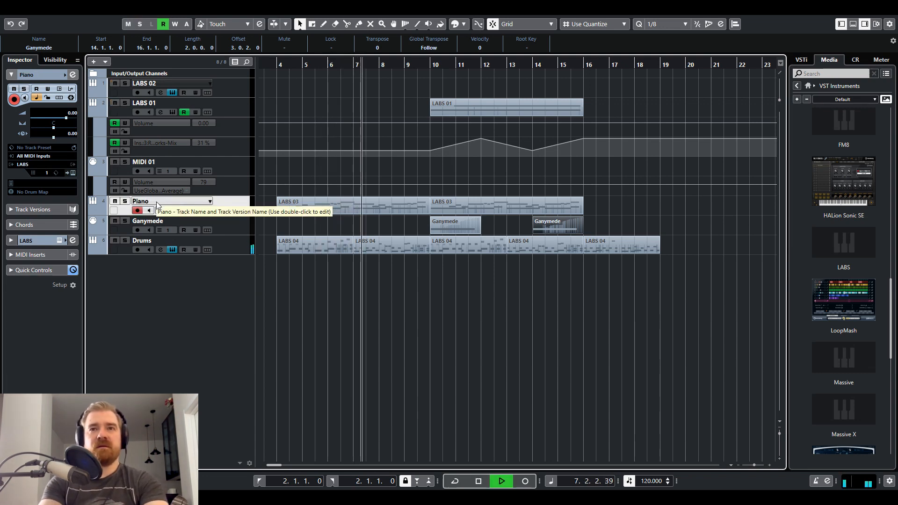
Step: Stop playback and open the Piano track's LABS instrument to view its Tape Piano – Felt Cassette sound
{"action": "key", "text": "space"}
{"action": "left_click", "coordinate": [72, 173]}
{"action": "left_click_drag", "start_coordinate": [549, 40], "coordinate": [650, 58]}
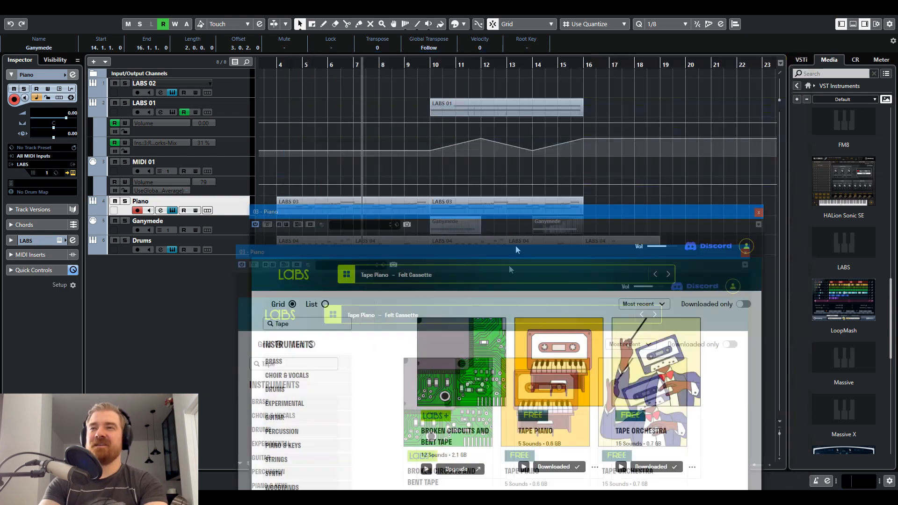
{"action": "left_click_drag", "start_coordinate": [536, 58], "coordinate": [505, 171]}
{"action": "left_click", "coordinate": [431, 66]}
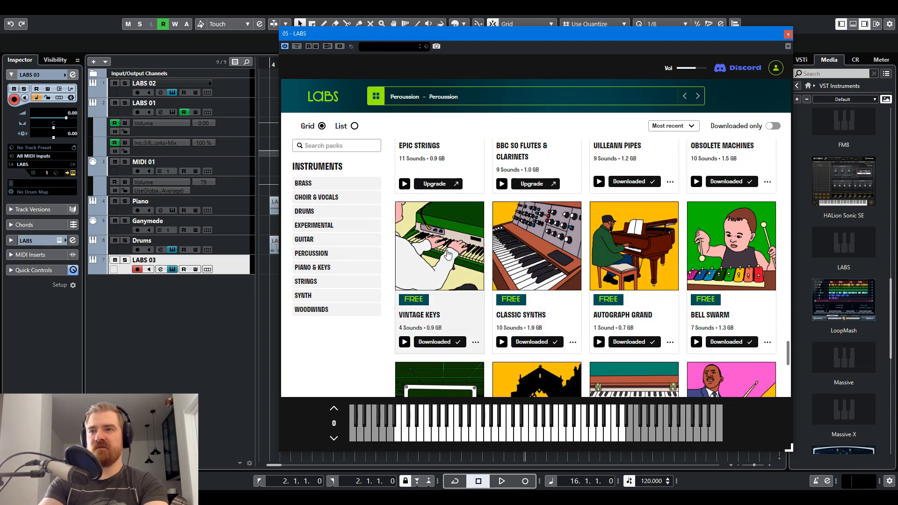
Step: Load the Vintage Keys – Nothing But Cabinet sound on the new LABS 03 track and rename the track Vintage Key Nothing But Cabinter
{"action": "scroll", "coordinate": [448, 246], "scroll_direction": "down", "scroll_amount": 4}
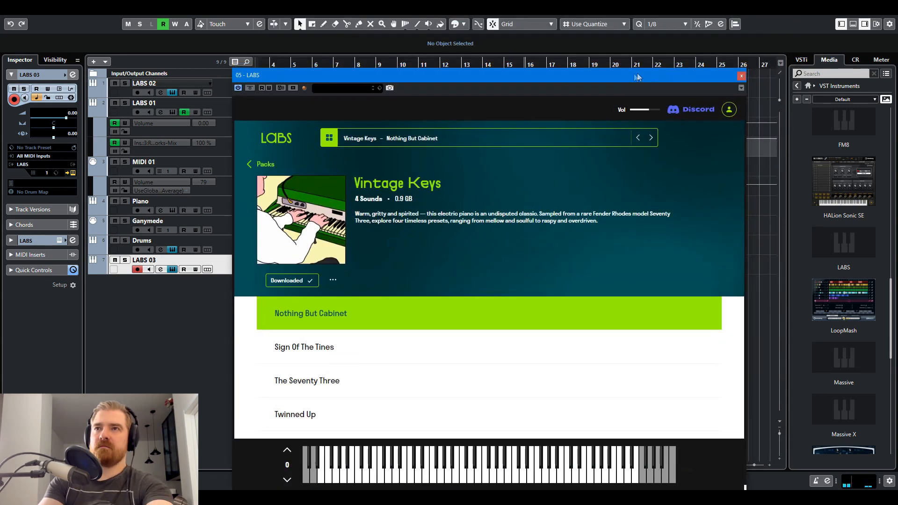
{"action": "left_click_drag", "start_coordinate": [634, 74], "coordinate": [643, 66]}
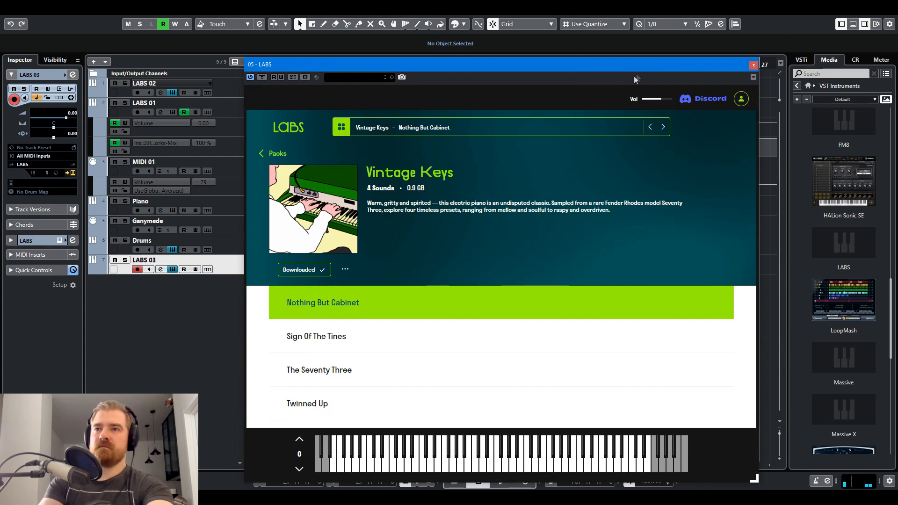
{"action": "double_click", "coordinate": [180, 261]}
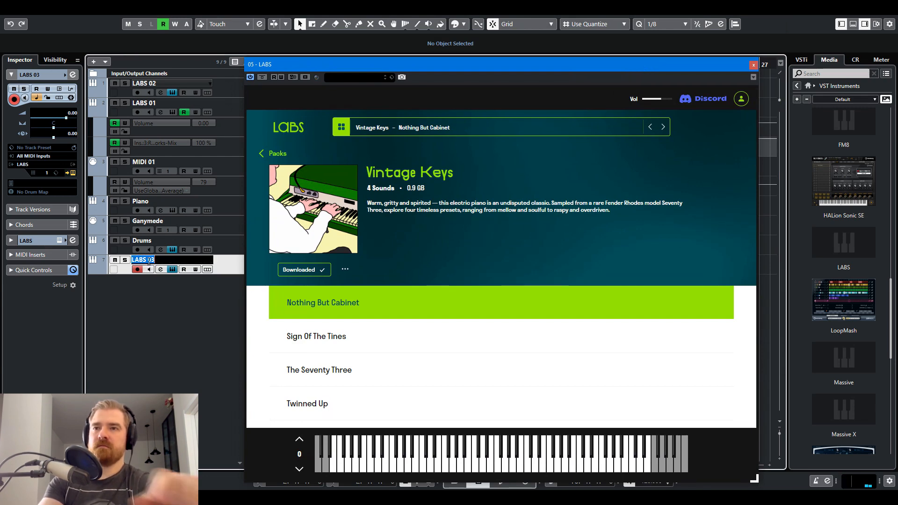
{"action": "type", "text": "Vi"}
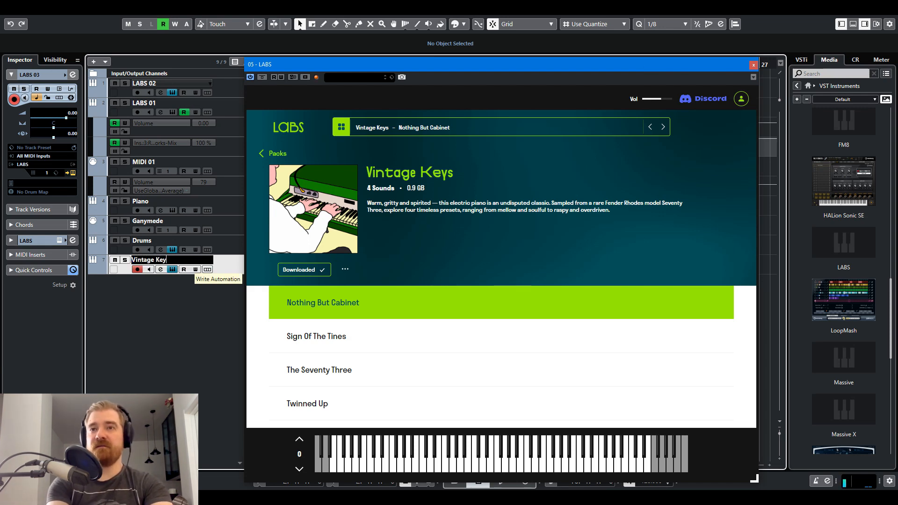
{"action": "type", "text": "ntage Key Noth"}
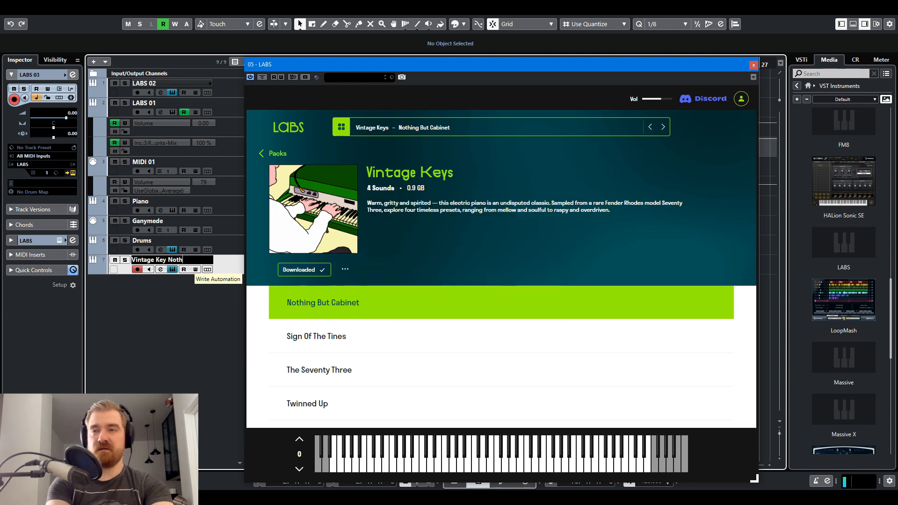
{"action": "type", "text": "But Cabiner"}
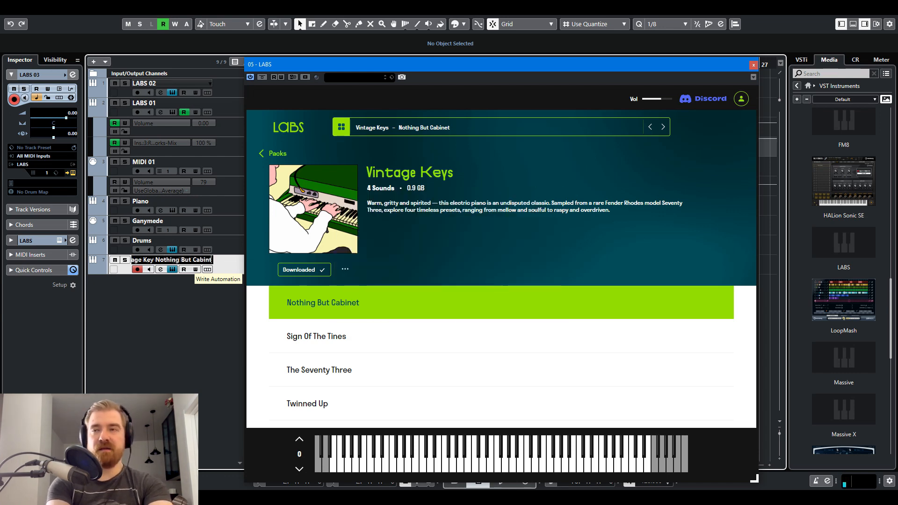
{"action": "key", "text": "Return"}
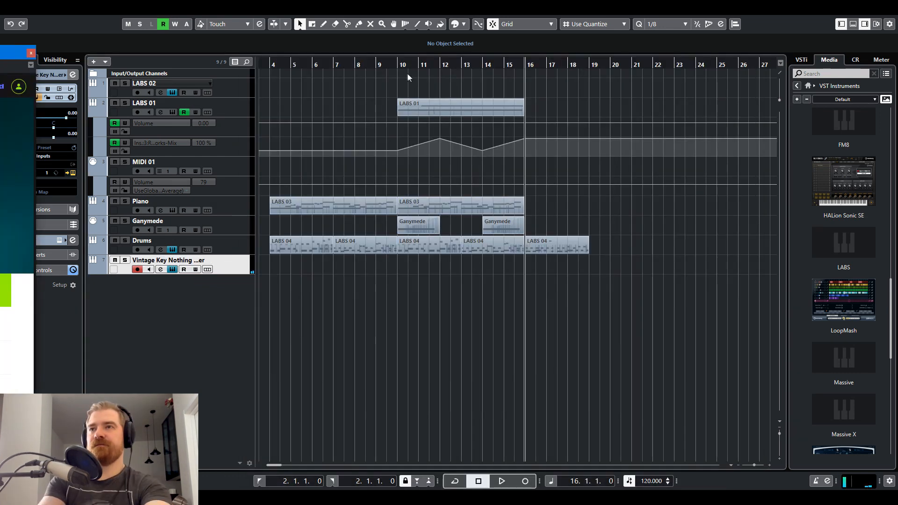
Step: Play the arrangement from bar 4 and lower the recorded Vintage Key notes by about an octave in the Key Editor
{"action": "left_click", "coordinate": [398, 66]}
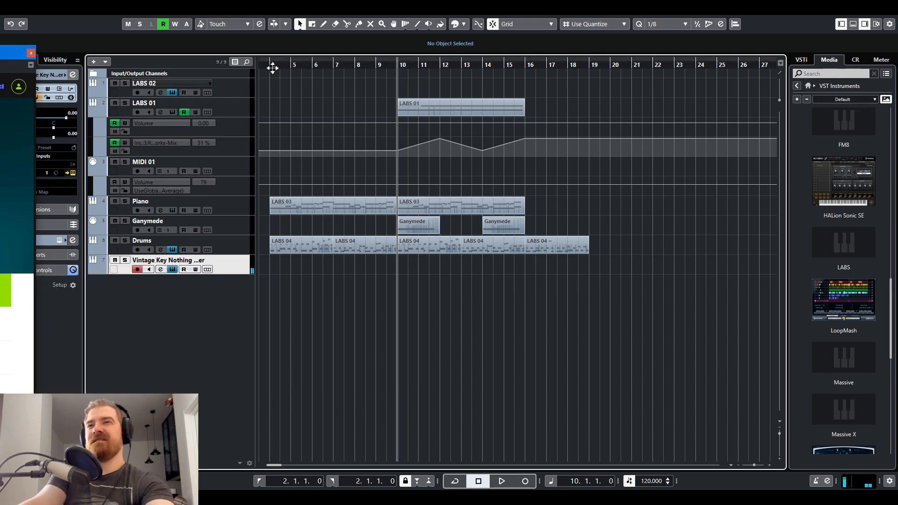
{"action": "left_click", "coordinate": [273, 68]}
{"action": "key", "text": "space"}
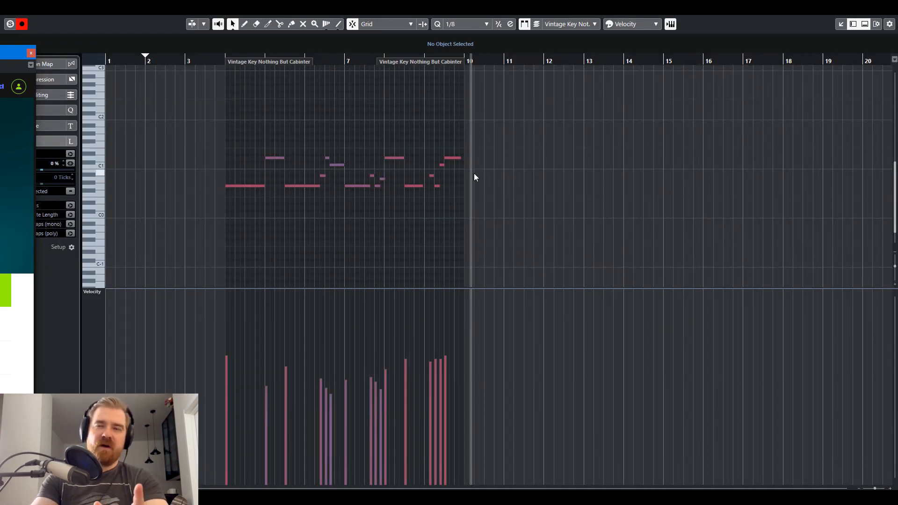
{"action": "left_click_drag", "start_coordinate": [245, 136], "coordinate": [243, 188]}
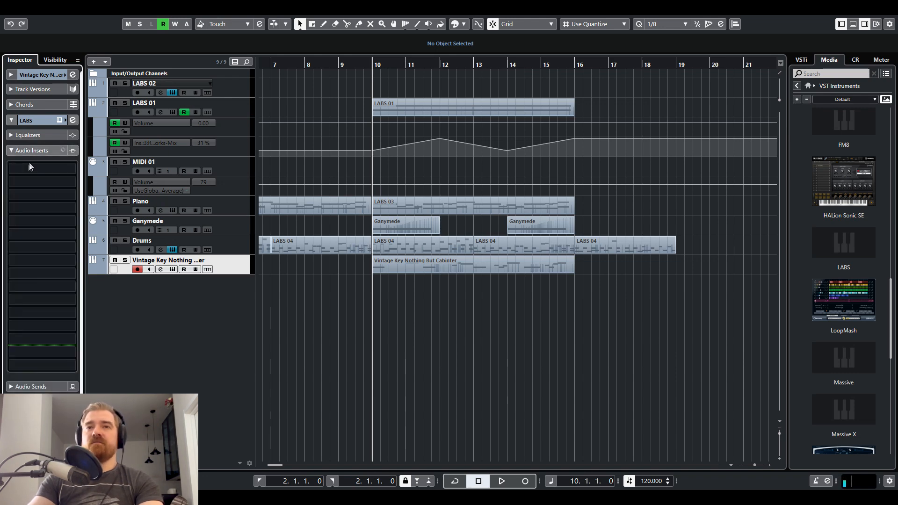
Step: Insert a Compressor on the Vintage Key track, set its ratio to about 2.91:1 and adjust the threshold during playback
{"action": "left_click", "coordinate": [23, 167]}
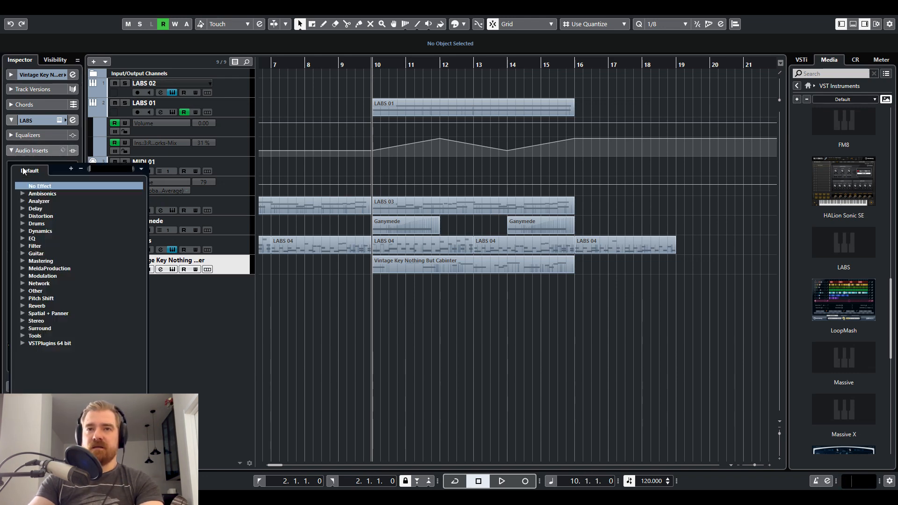
{"action": "left_click", "coordinate": [22, 231]}
{"action": "left_click", "coordinate": [51, 247]}
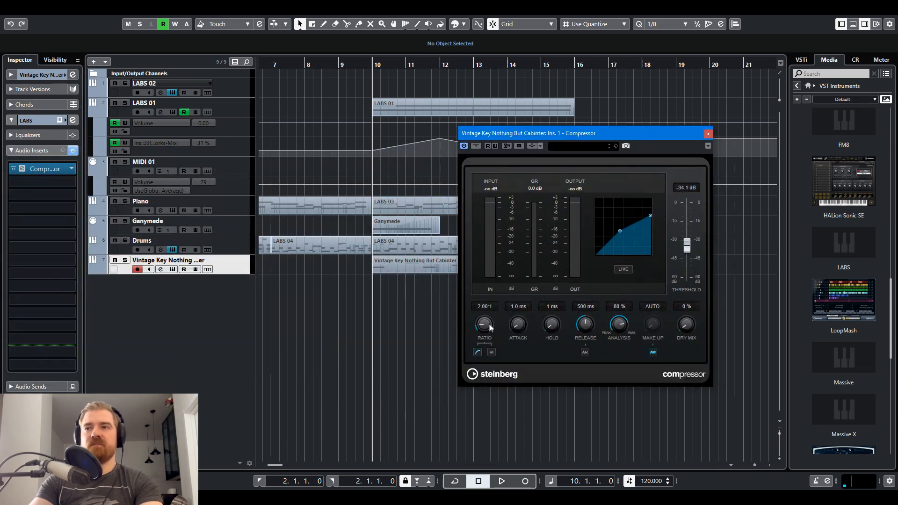
{"action": "left_click_drag", "start_coordinate": [489, 324], "coordinate": [489, 318]}
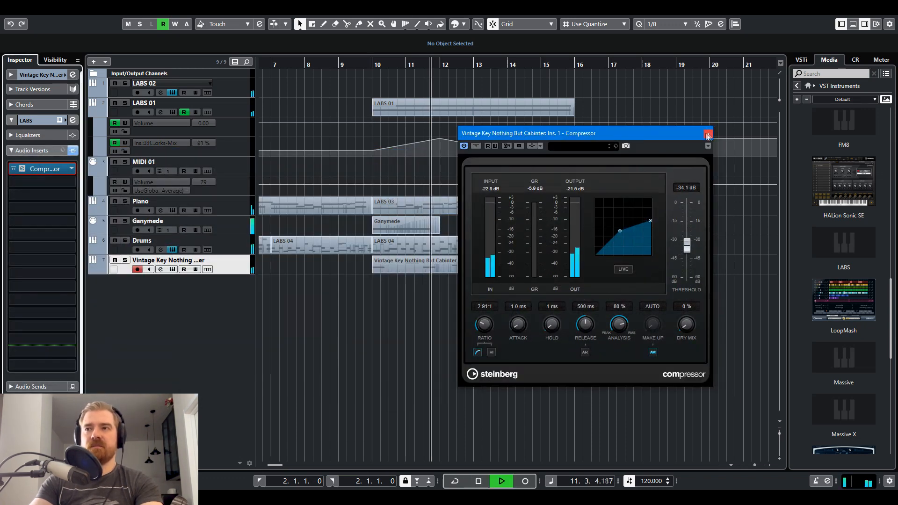
{"action": "left_click_drag", "start_coordinate": [686, 135], "coordinate": [756, 163]}
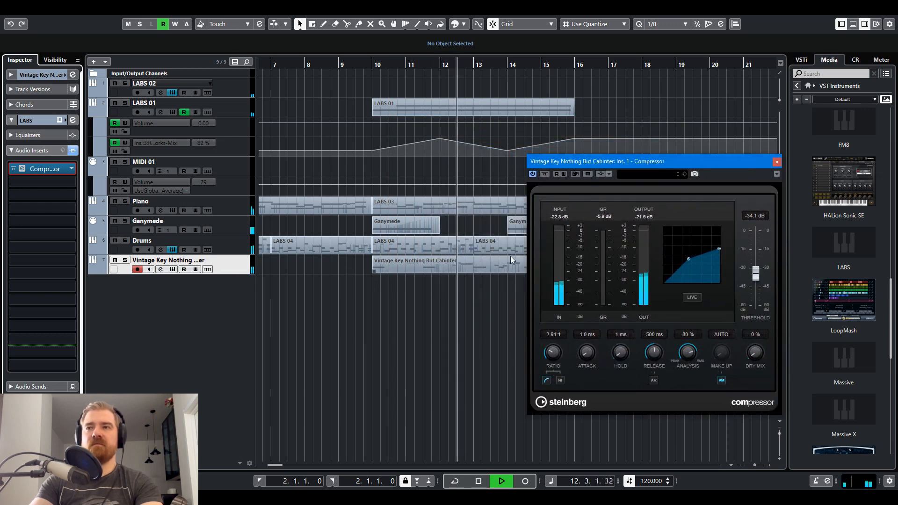
{"action": "left_click_drag", "start_coordinate": [755, 274], "coordinate": [756, 269]}
Step: Move the Compressor to the Vintage Key track's second insert slot and add StudioEQ in the first slot
{"action": "left_click_drag", "start_coordinate": [40, 339], "coordinate": [39, 186]}
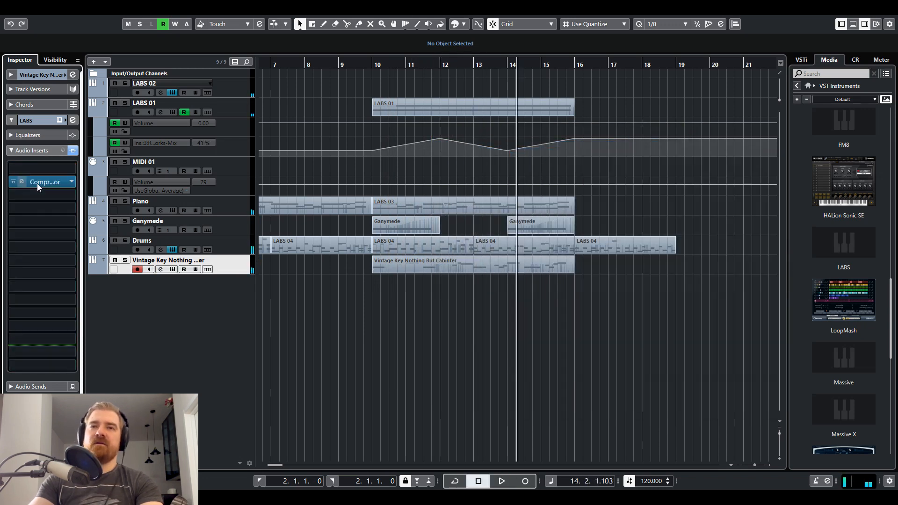
{"action": "left_click", "coordinate": [36, 169]}
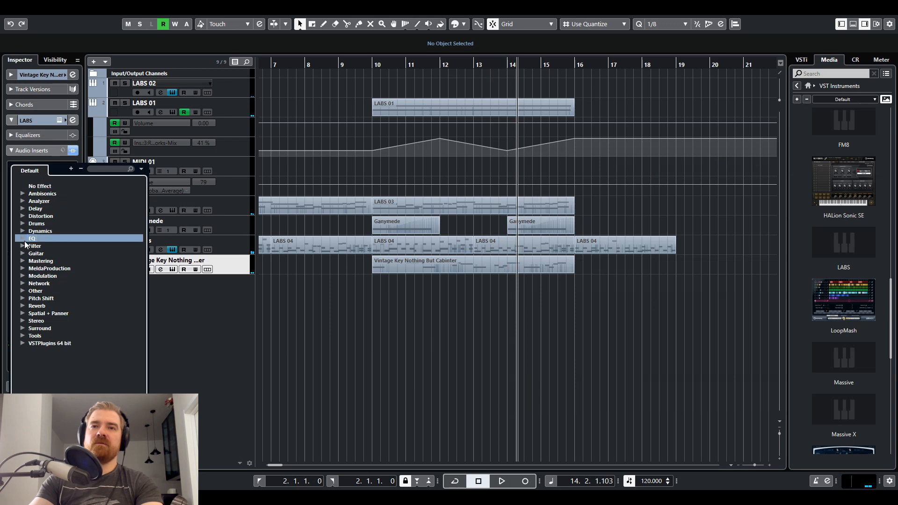
{"action": "left_click", "coordinate": [23, 239]}
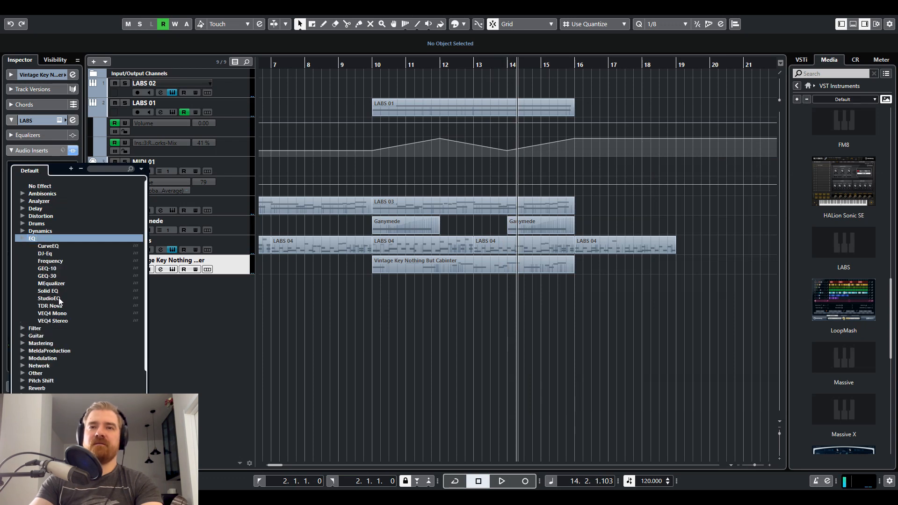
{"action": "left_click", "coordinate": [58, 299]}
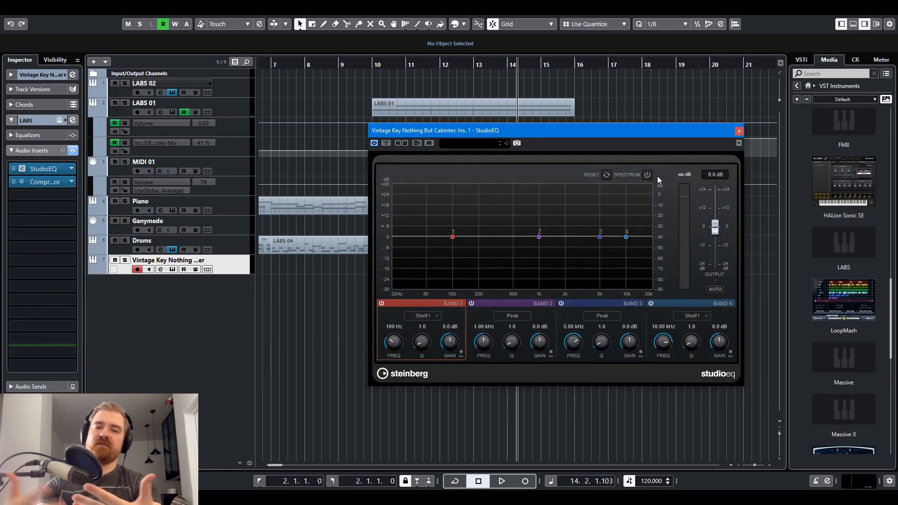
Step: Turn on StudioEQ's spectrum display and cut band 2 by about 7.2 dB near 399 Hz
{"action": "left_click", "coordinate": [647, 174]}
{"action": "left_click_drag", "start_coordinate": [540, 237], "coordinate": [503, 252]}
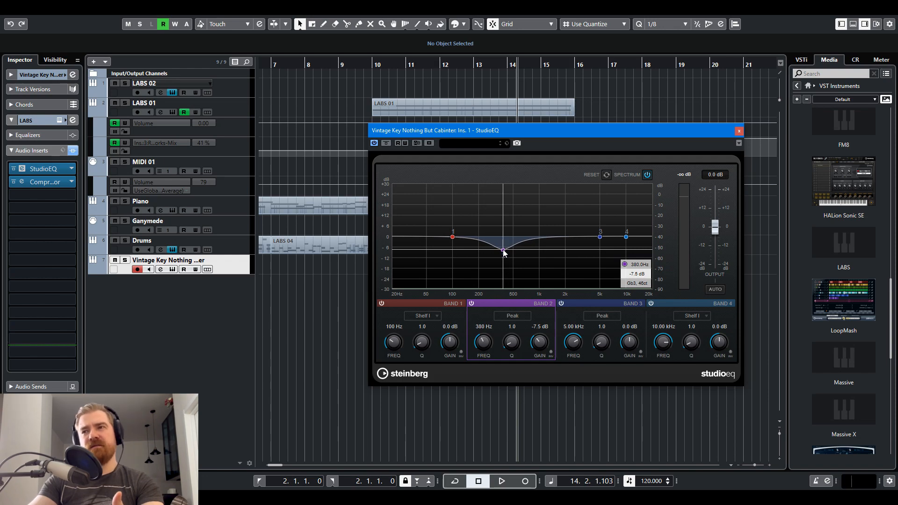
{"action": "left_click_drag", "start_coordinate": [505, 253], "coordinate": [503, 253]}
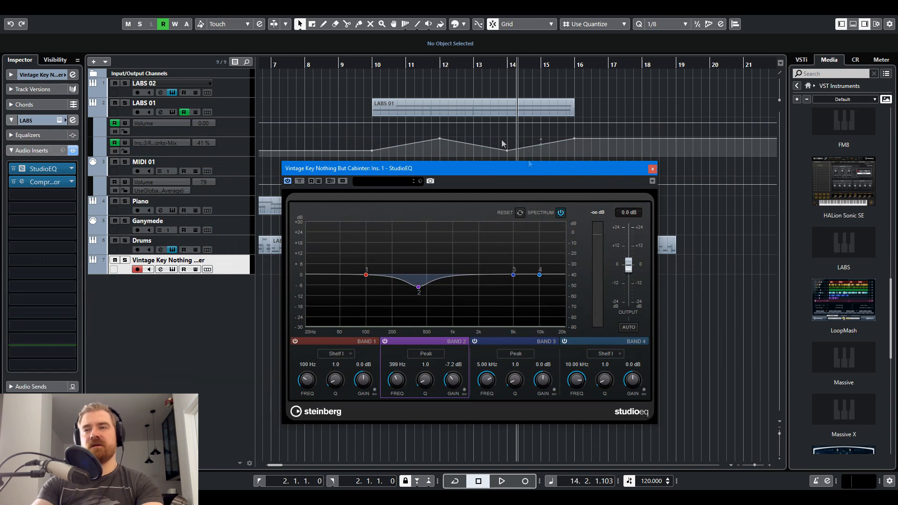
Step: Boost StudioEQ band 1 by about 2.7 dB at 91 Hz and retune band 2's cut to a lower frequency while playing from bar 10
{"action": "left_click", "coordinate": [373, 66]}
{"action": "left_click_drag", "start_coordinate": [368, 275], "coordinate": [364, 271]}
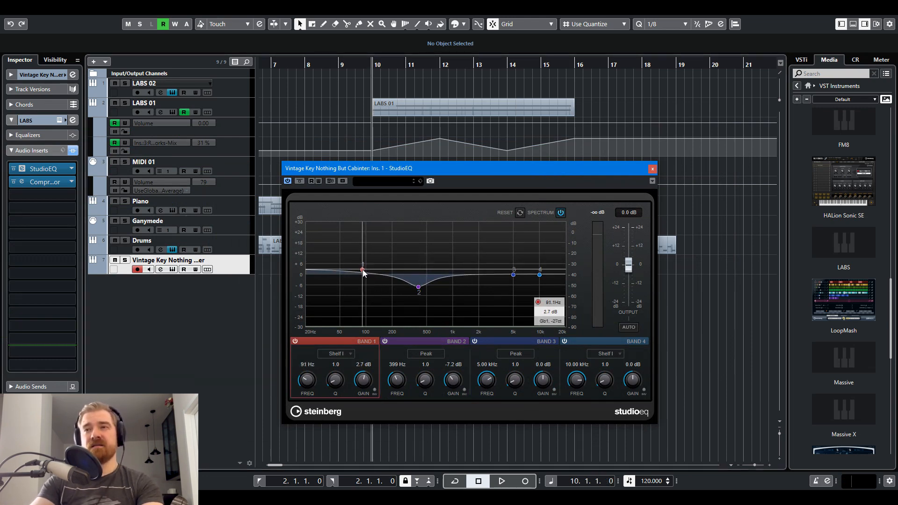
{"action": "left_click", "coordinate": [652, 169]}
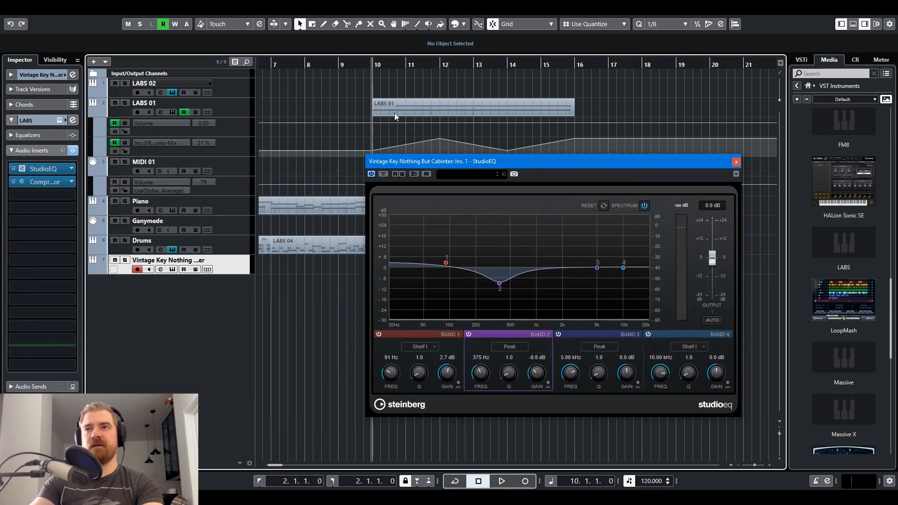
{"action": "key", "text": "space"}
{"action": "left_click_drag", "start_coordinate": [582, 164], "coordinate": [579, 164]}
{"action": "left_click_drag", "start_coordinate": [496, 283], "coordinate": [484, 287]}
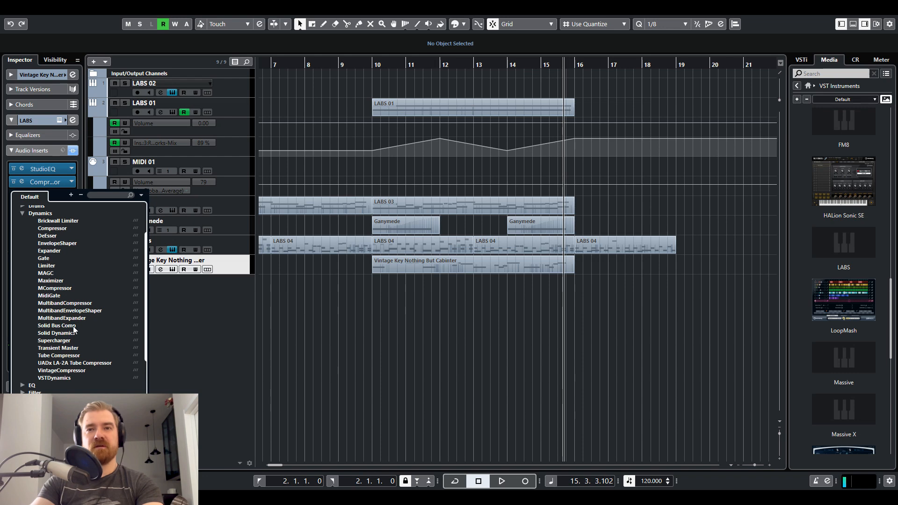
Step: Add Solid Bus Comp as the Vintage Key track's third insert and audition it over bars 10 to 16
{"action": "left_click", "coordinate": [73, 326]}
{"action": "key", "text": "space"}
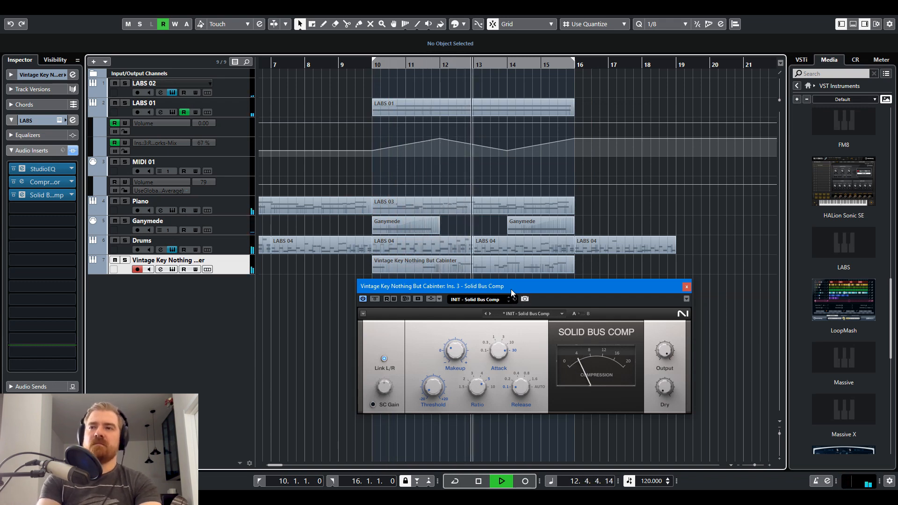
{"action": "key", "text": "space"}
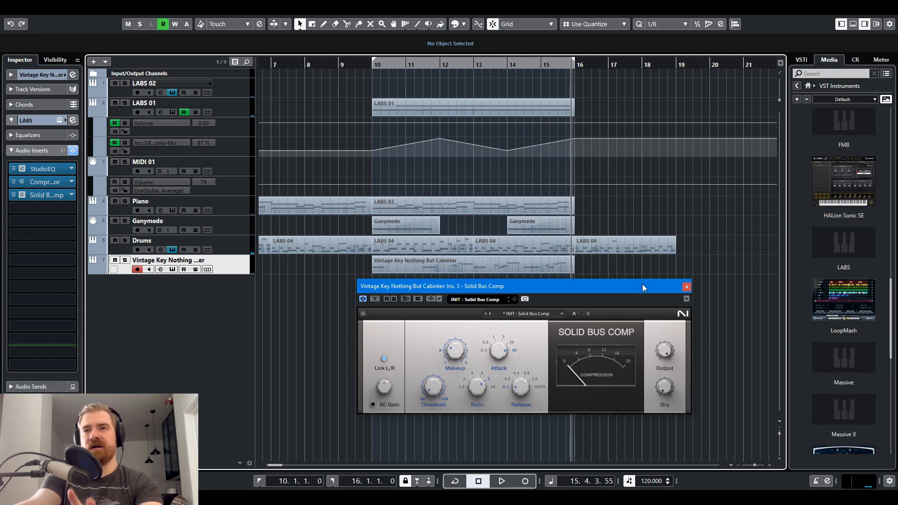
{"action": "left_click", "coordinate": [686, 286]}
{"action": "left_click_drag", "start_coordinate": [457, 241], "coordinate": [637, 308]}
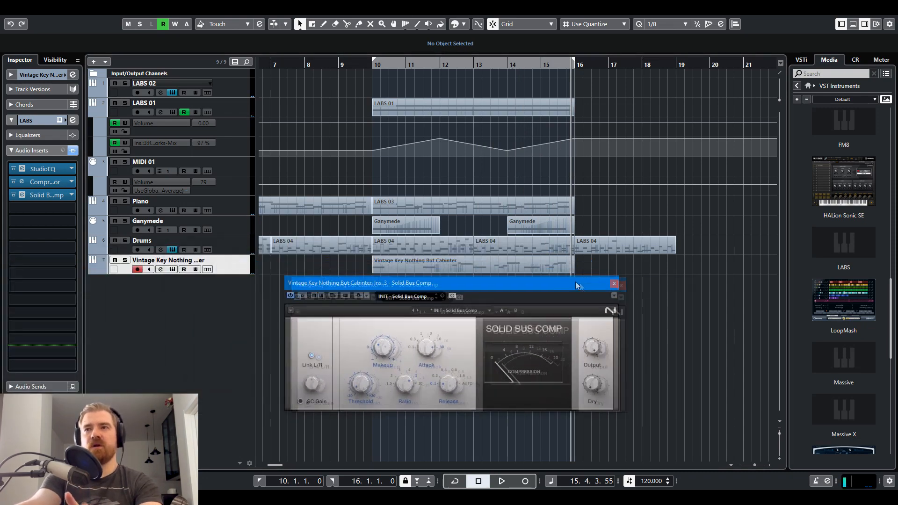
{"action": "left_click_drag", "start_coordinate": [378, 67], "coordinate": [410, 67]}
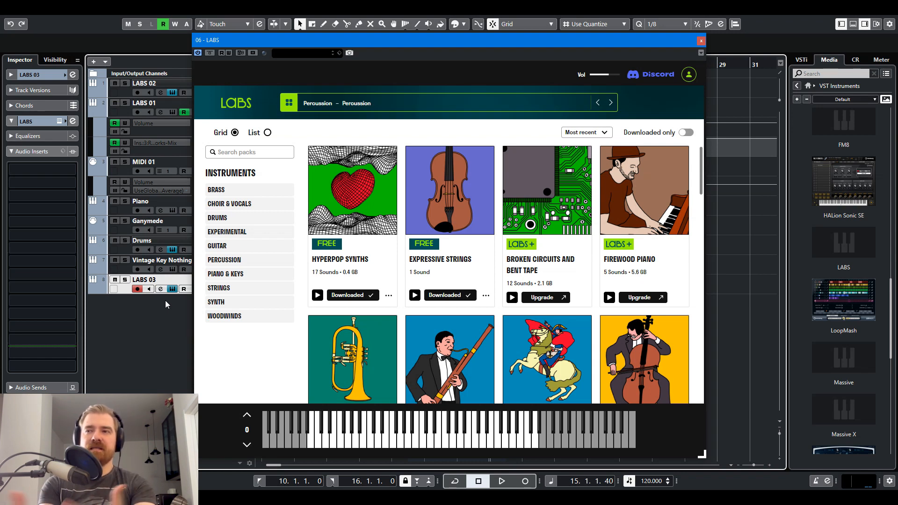
Step: Open the Bell Swarm pack in the new LABS 03 track's instrument, load Dinner Bell and switch to Foundry Bells
{"action": "left_click_drag", "start_coordinate": [701, 162], "coordinate": [702, 168]}
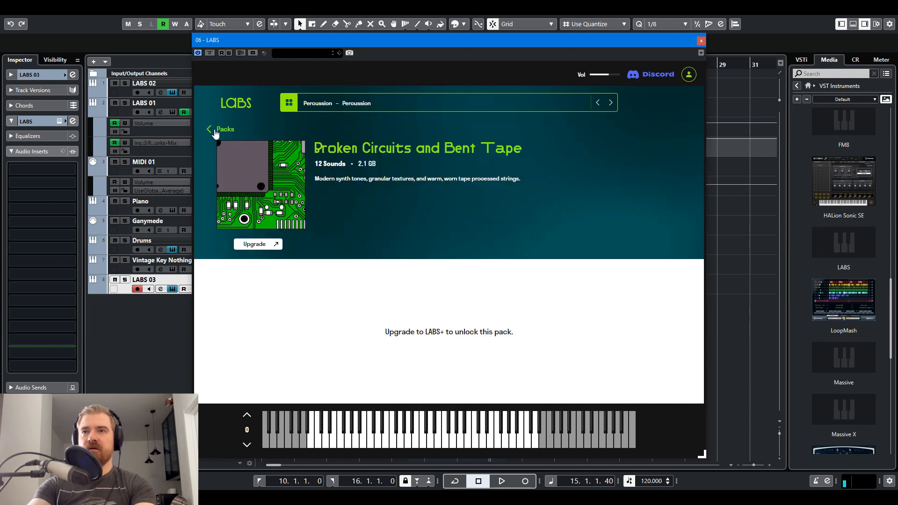
{"action": "left_click", "coordinate": [214, 132]}
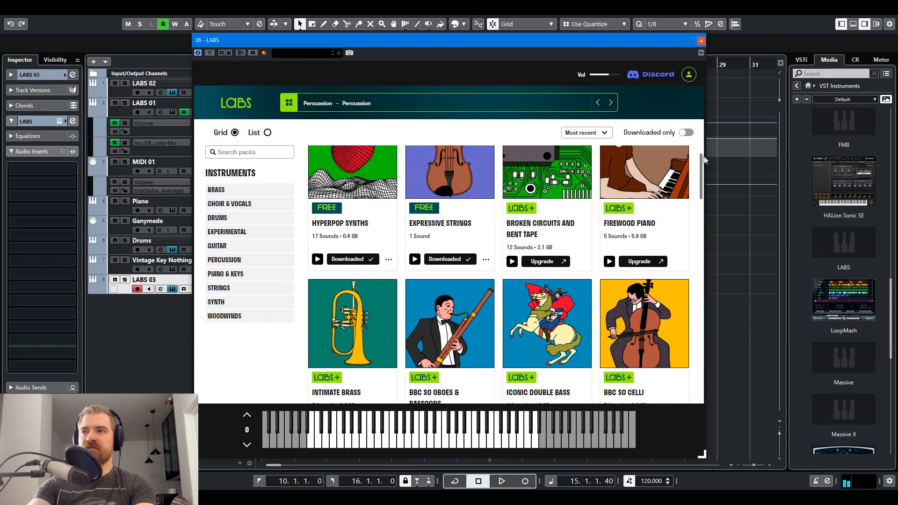
{"action": "left_click_drag", "start_coordinate": [705, 160], "coordinate": [706, 284]}
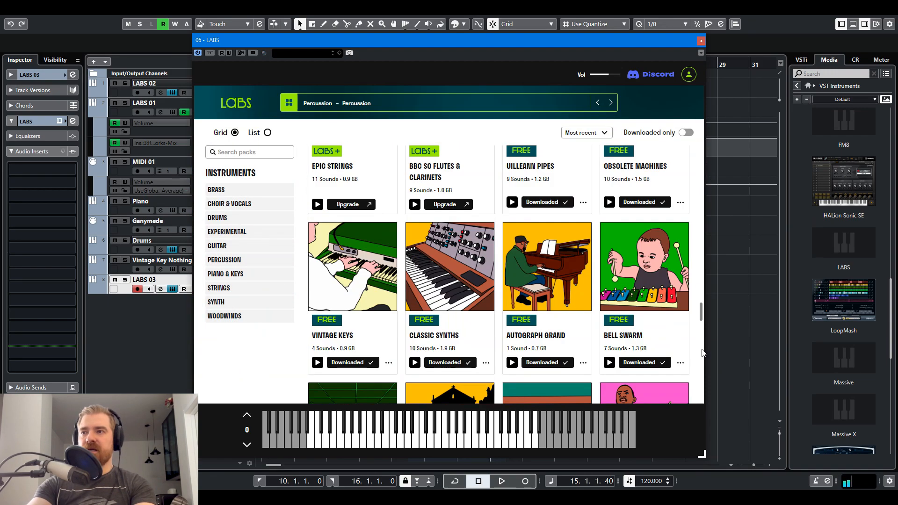
{"action": "scroll", "coordinate": [633, 169], "scroll_direction": "down", "scroll_amount": 2}
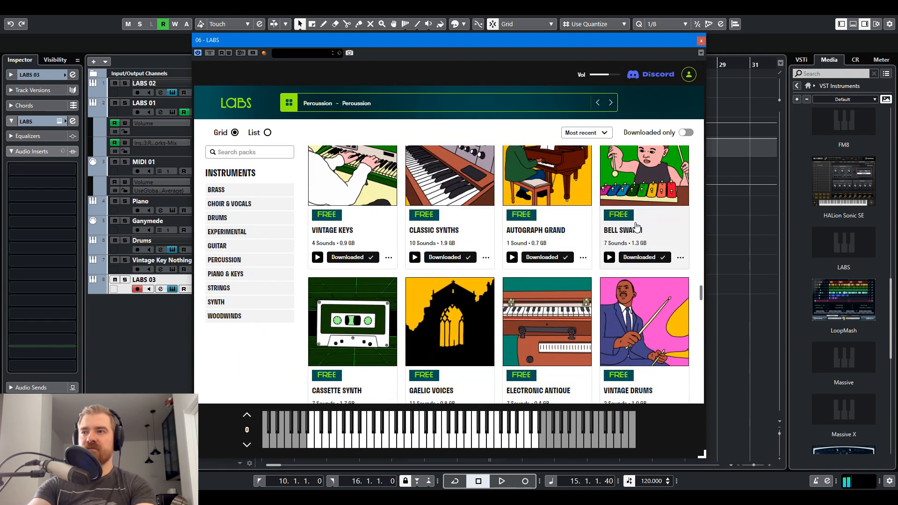
{"action": "left_click", "coordinate": [639, 170]}
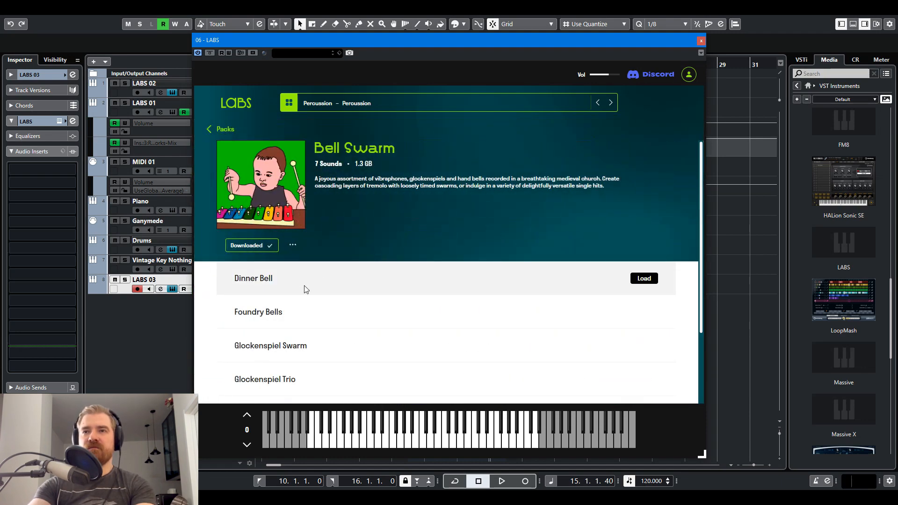
{"action": "left_click", "coordinate": [306, 289]}
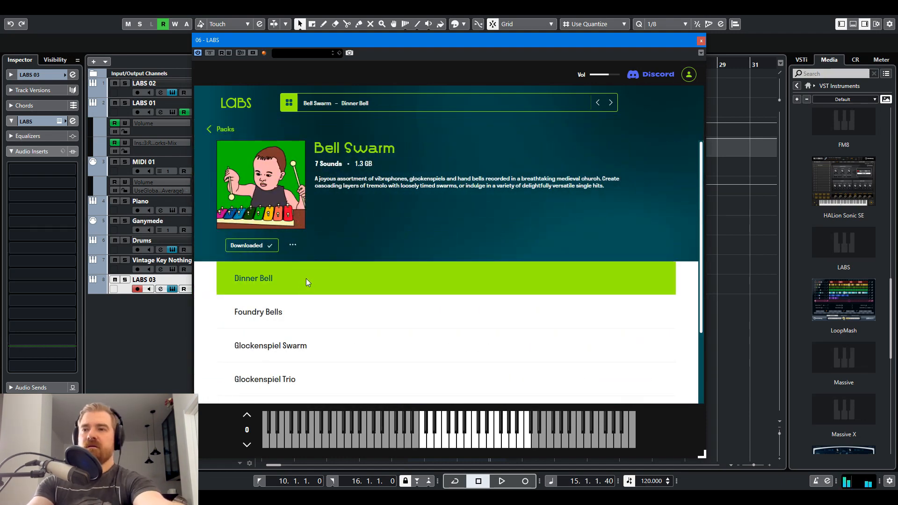
{"action": "mouse_move", "coordinate": [314, 302]}
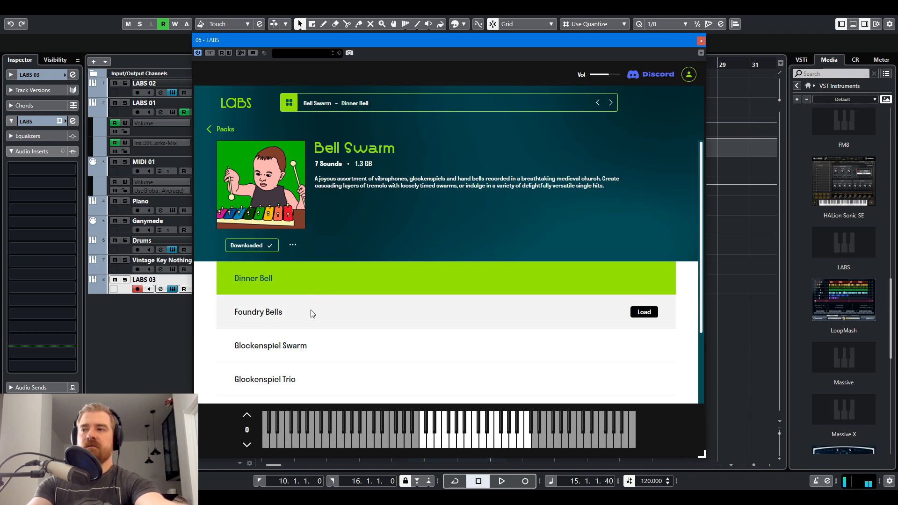
{"action": "left_click", "coordinate": [310, 311]}
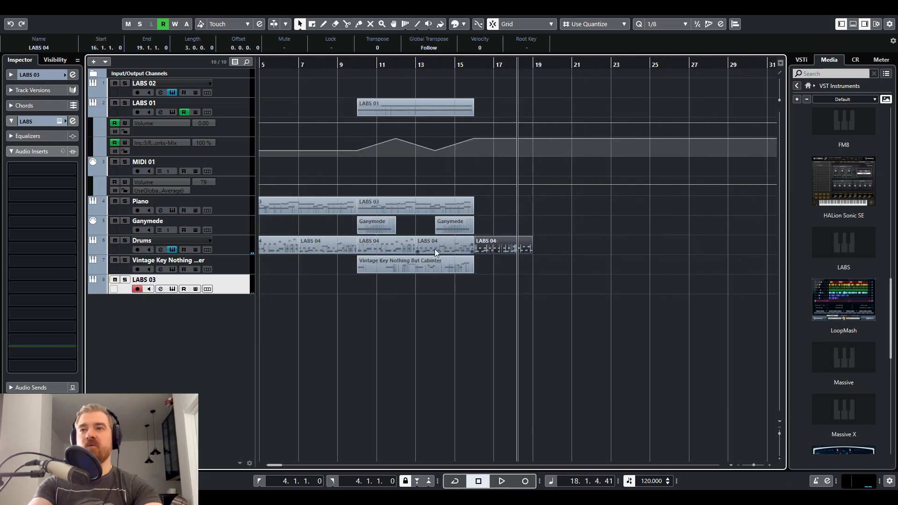
Step: Copy the last Drums part to bar 19 and place another copy directly behind it at bar 22
{"action": "left_click_drag", "start_coordinate": [434, 249], "coordinate": [551, 251], "text": "alt"}
{"action": "key", "text": "h"}
{"action": "key", "text": "g"}
{"action": "key", "text": "g"}
{"action": "key", "text": "g"}
{"action": "key", "text": "g"}
{"action": "key", "text": "g"}
{"action": "key", "text": "g"}
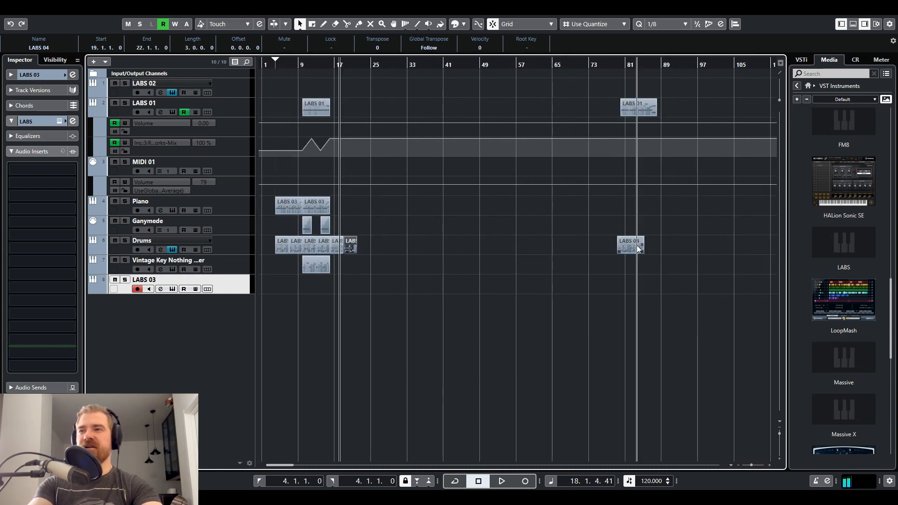
{"action": "key", "text": "h"}
{"action": "left_click_drag", "start_coordinate": [701, 246], "coordinate": [393, 246], "text": "alt"}
{"action": "key", "text": "h"}
{"action": "key", "text": "h"}
{"action": "key", "text": "h"}
{"action": "key", "text": "h"}
{"action": "key", "text": "h"}
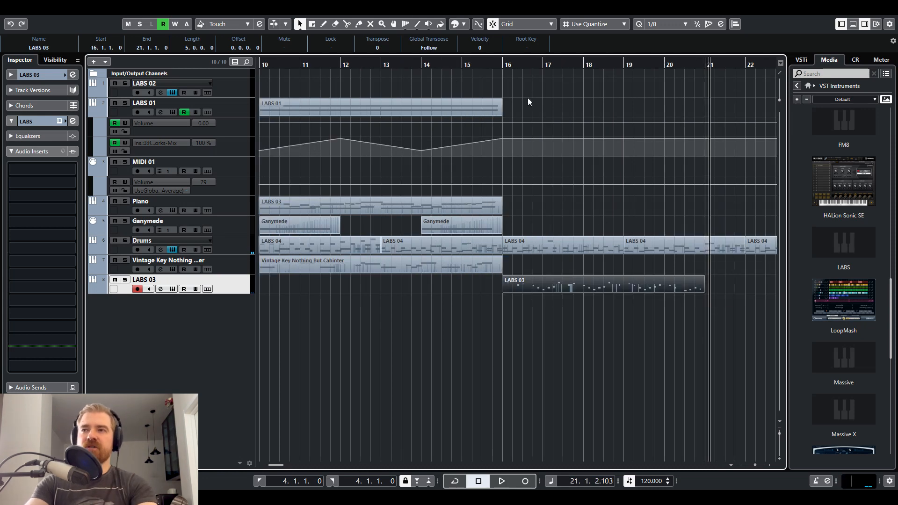
Step: Move the playback position to bar 16 and listen to the recorded LABS 03 bell part
{"action": "left_click", "coordinate": [504, 65]}
{"action": "key", "text": "g"}
{"action": "key", "text": "g"}
{"action": "key", "text": "g"}
{"action": "key", "text": "g"}
{"action": "key", "text": "h"}
{"action": "key", "text": "h"}
{"action": "key", "text": "h"}
{"action": "key", "text": "h"}
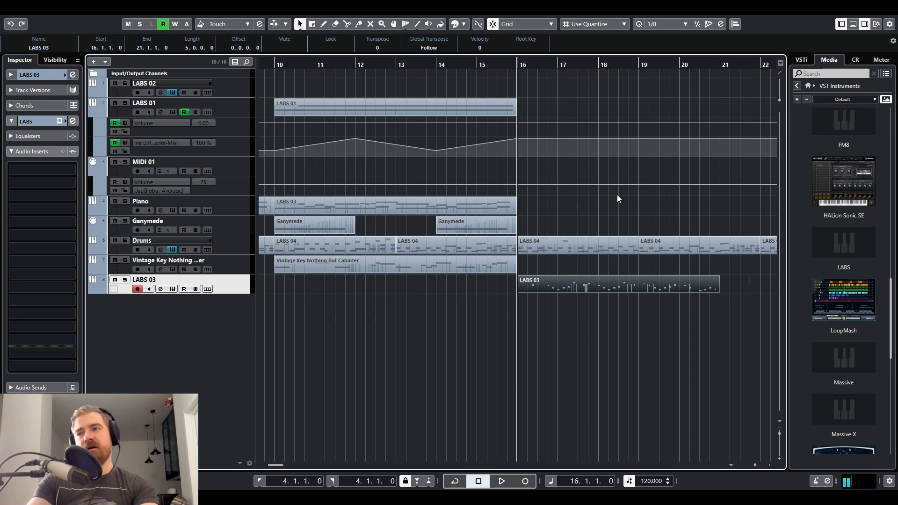
{"action": "key", "text": "h"}
{"action": "key", "text": "space"}
{"action": "key", "text": "h"}
{"action": "key", "text": "h"}
Step: Set the quantize value to 1/16, then stop playback and return to bar 16
{"action": "left_click", "coordinate": [663, 24]}
{"action": "left_click", "coordinate": [664, 69]}
{"action": "key", "text": "g"}
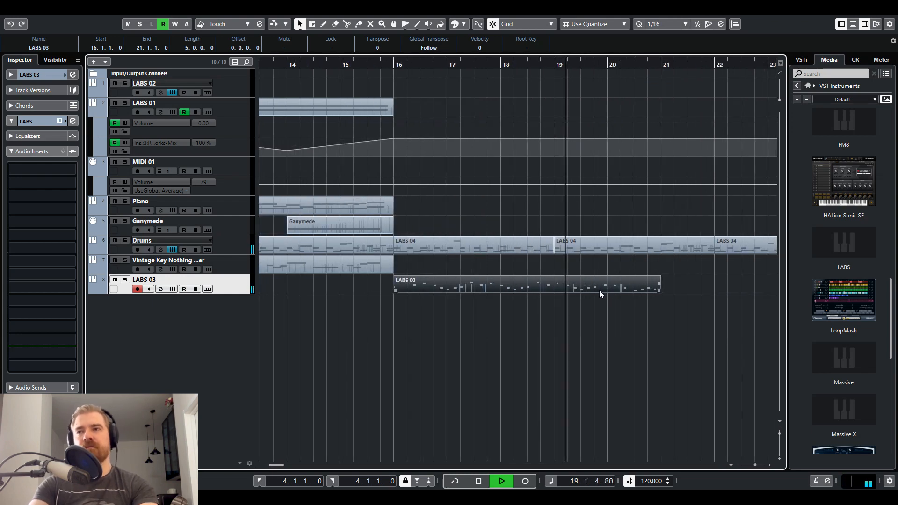
{"action": "key", "text": "space"}
{"action": "left_click", "coordinate": [466, 336]}
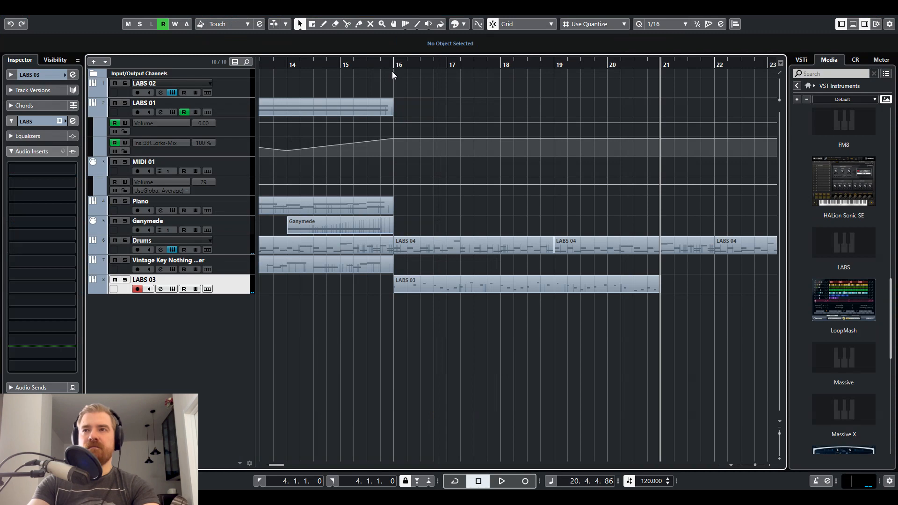
{"action": "left_click", "coordinate": [392, 71]}
Step: Open the LABS 03 track's instrument and view Foundry Bells' sound controls and the Bell Swarm sound list
{"action": "left_click", "coordinate": [52, 75]}
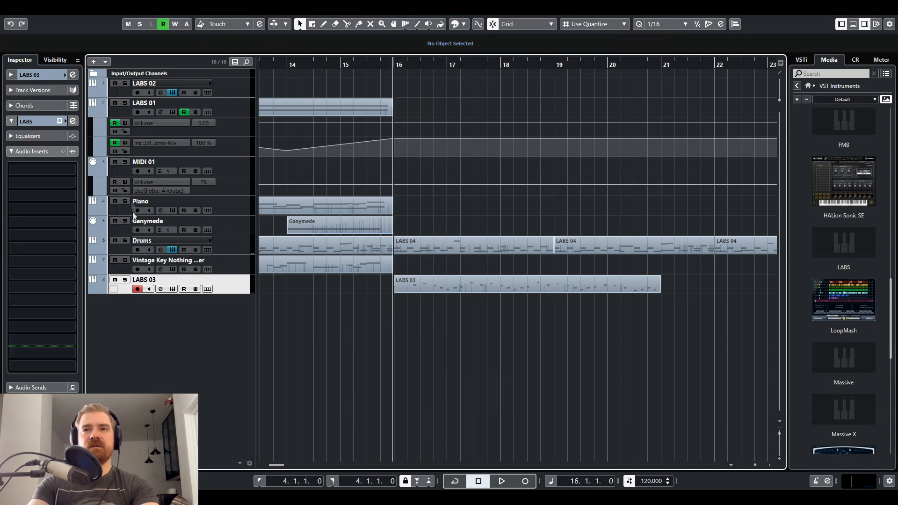
{"action": "left_click", "coordinate": [73, 172]}
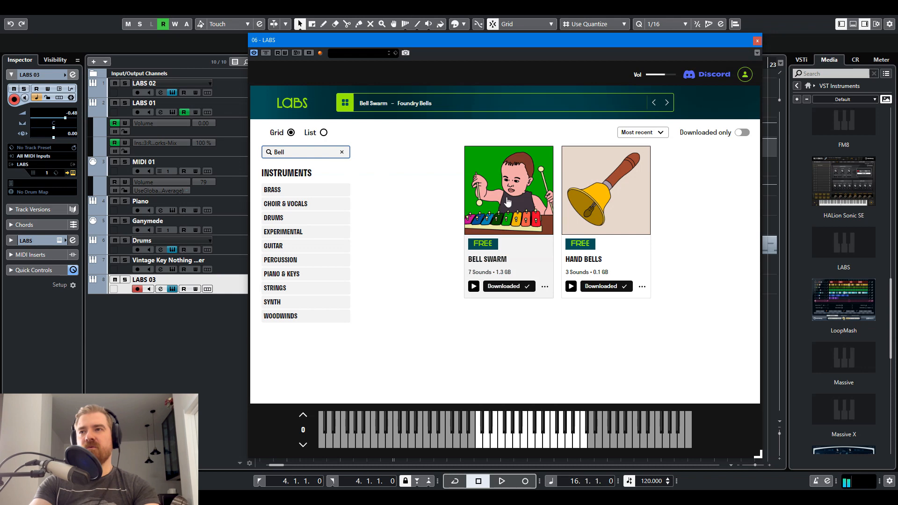
{"action": "left_click", "coordinate": [504, 195]}
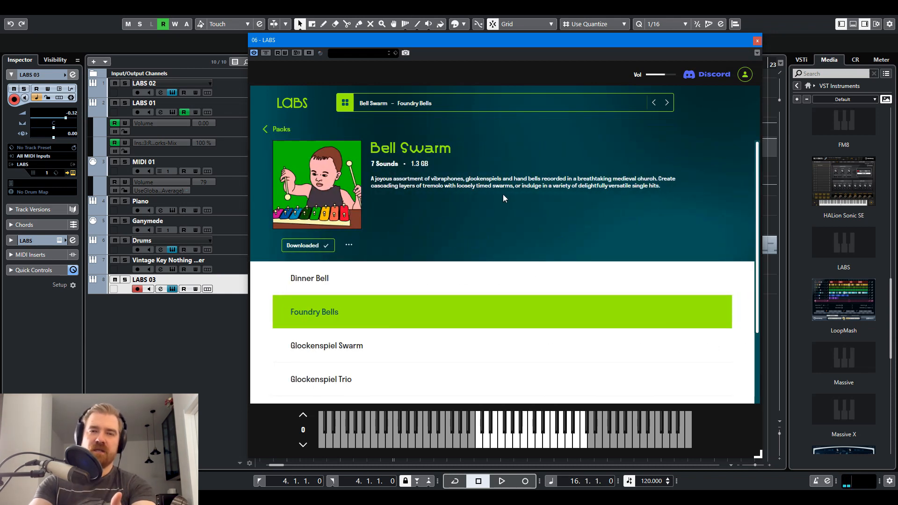
{"action": "left_click", "coordinate": [392, 109]}
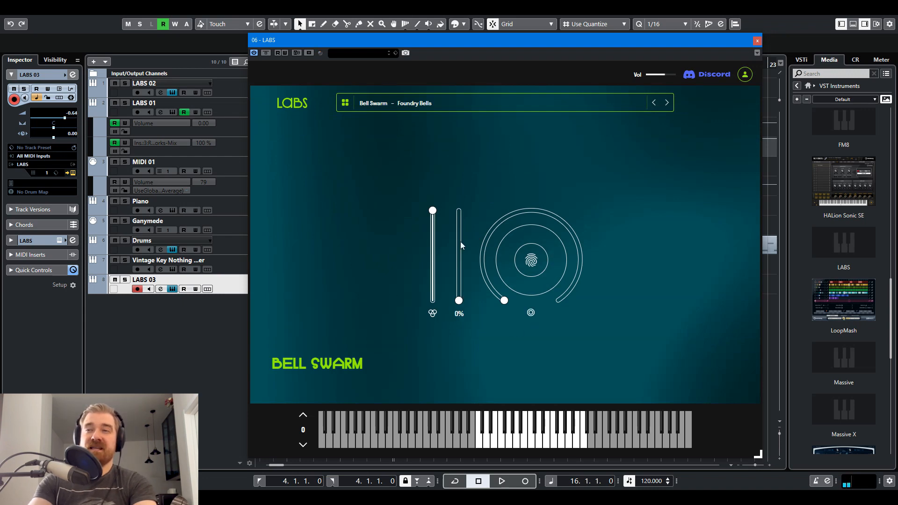
{"action": "left_click", "coordinate": [349, 106]}
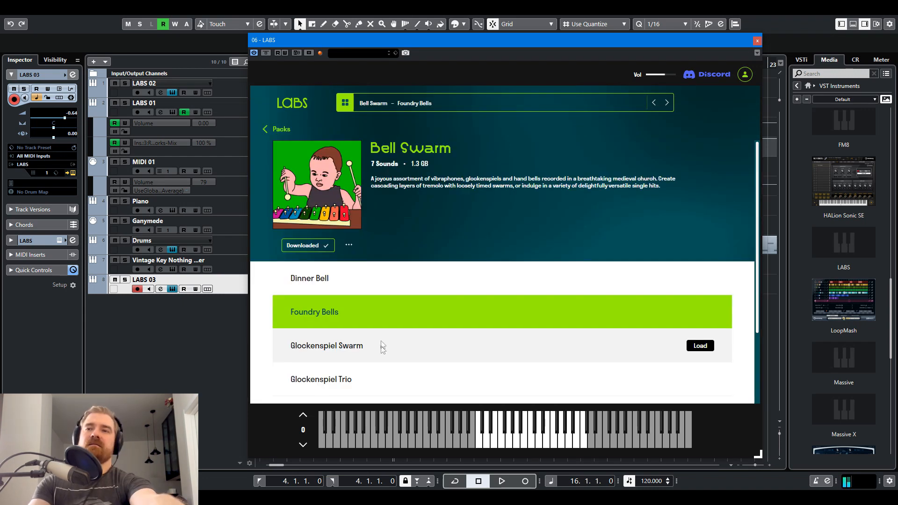
Step: Audition Bell Swarm's Glockenspiel Swarm, Glockenspiel Trio, It Tolls, Vibraphone Duo and Vibraphone Swarm on the LABS 03 track
{"action": "scroll", "coordinate": [381, 347], "scroll_direction": "down", "scroll_amount": 2}
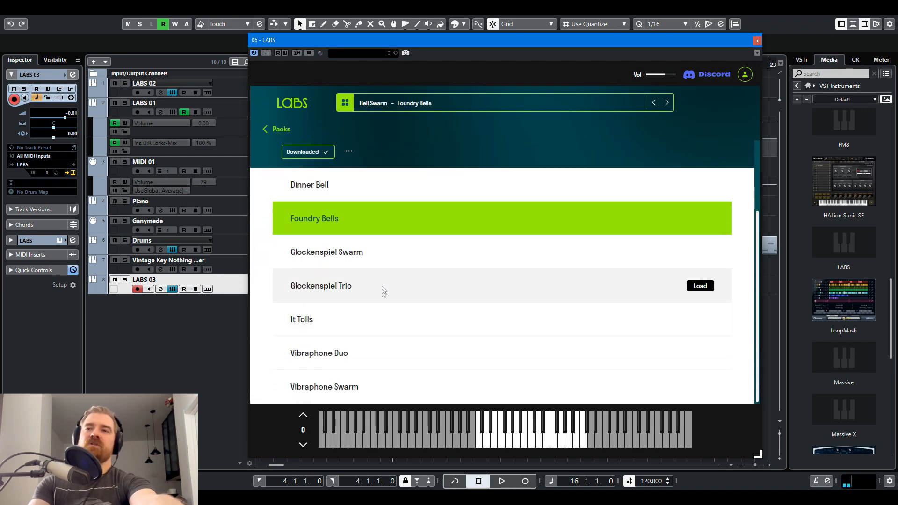
{"action": "left_click", "coordinate": [359, 258]}
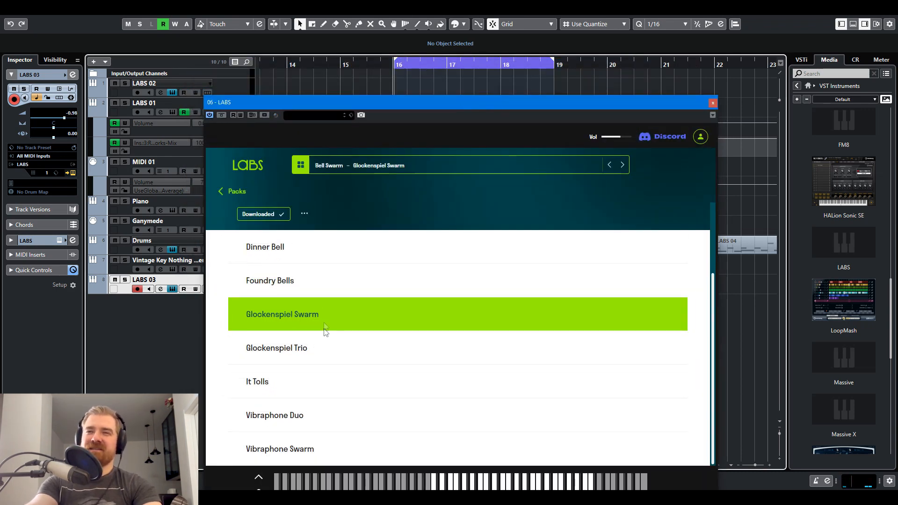
{"action": "mouse_move", "coordinate": [316, 349]}
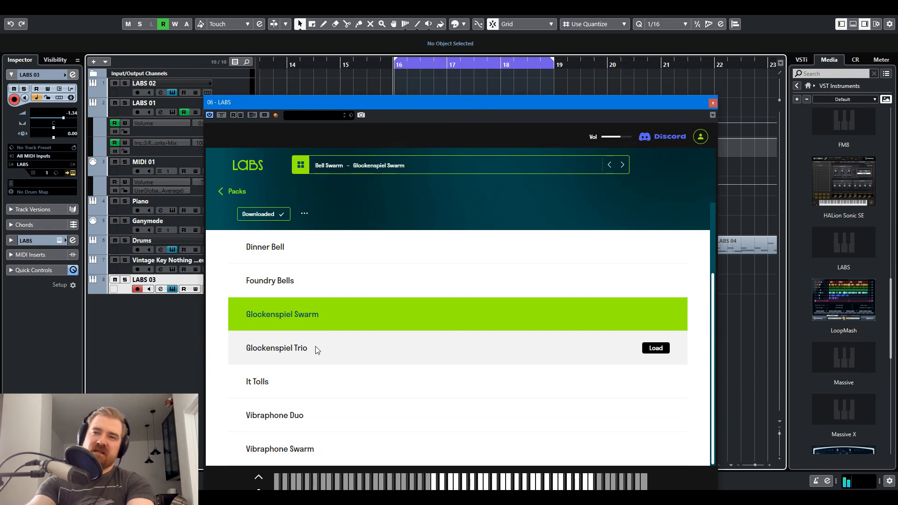
{"action": "left_click", "coordinate": [316, 349]}
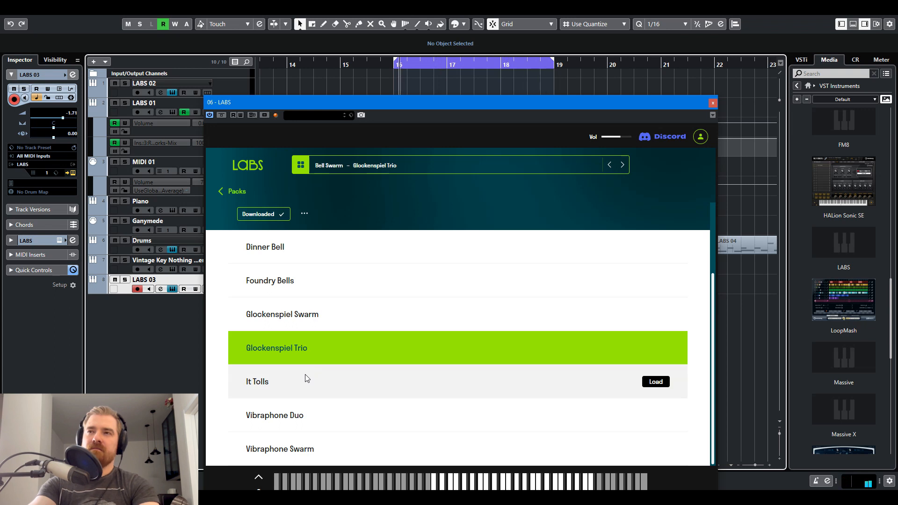
{"action": "left_click", "coordinate": [304, 374]}
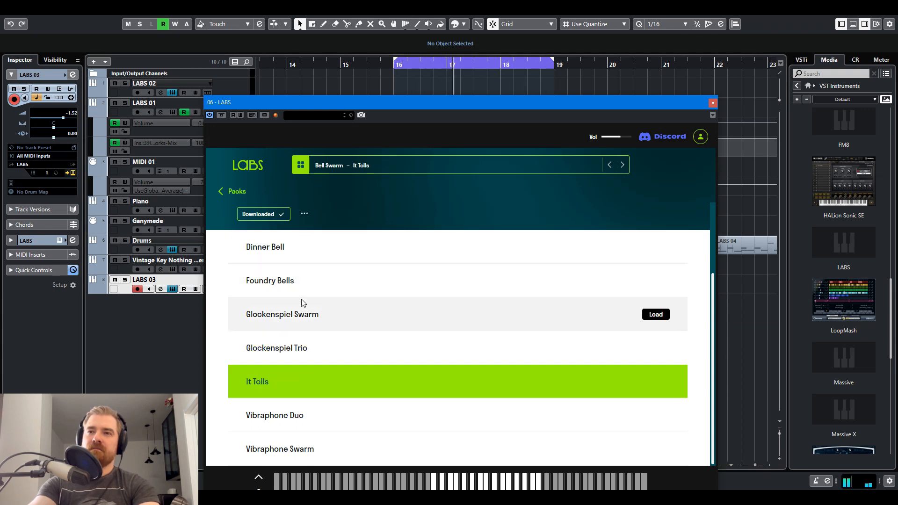
{"action": "left_click", "coordinate": [309, 412]}
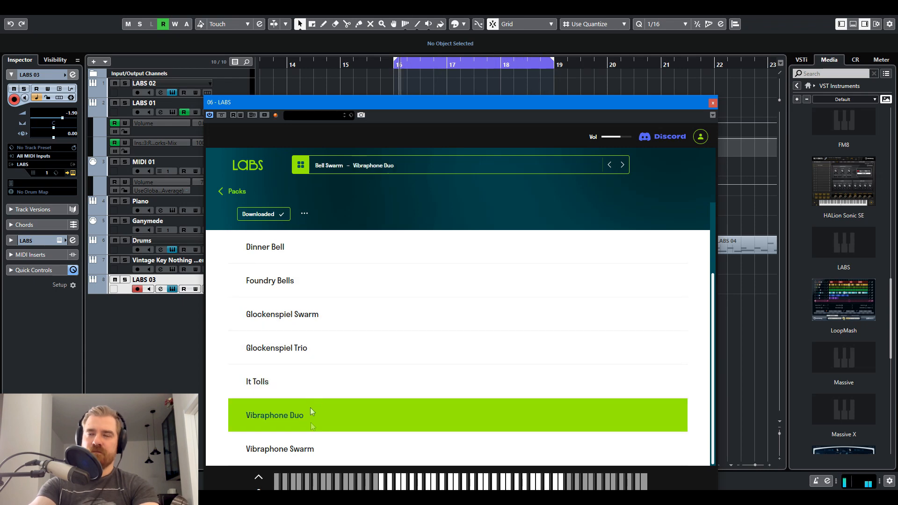
{"action": "left_click", "coordinate": [313, 446]}
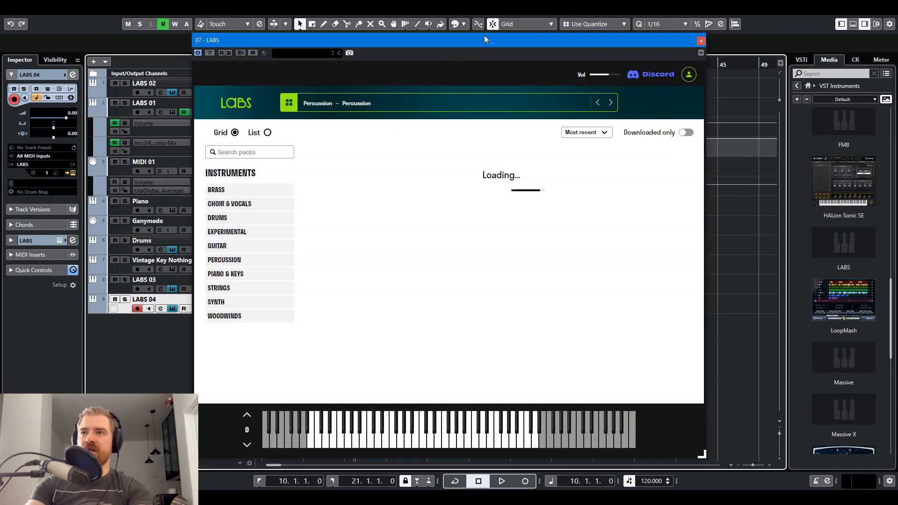
Step: Move the new LABS 04 instrument window aside and check the Ganymede track's MIDI output routing
{"action": "left_click_drag", "start_coordinate": [484, 40], "coordinate": [628, 93]}
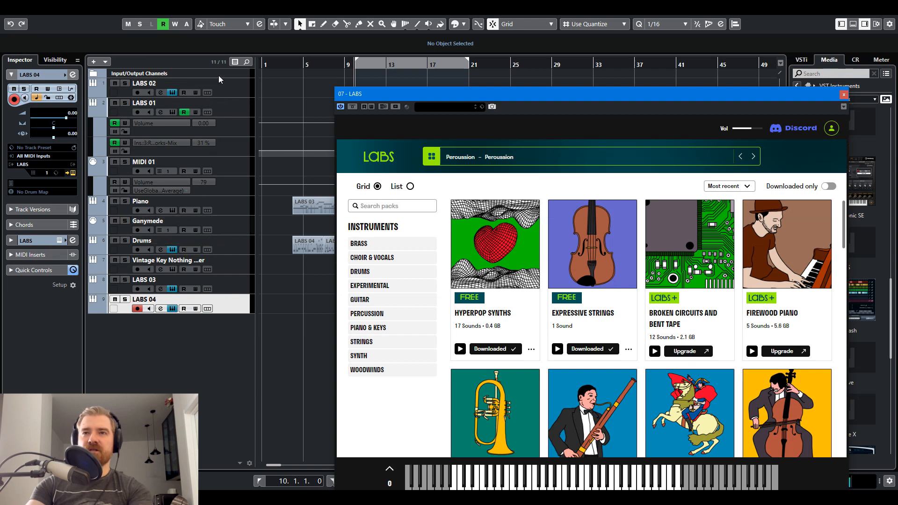
{"action": "left_click", "coordinate": [207, 214]}
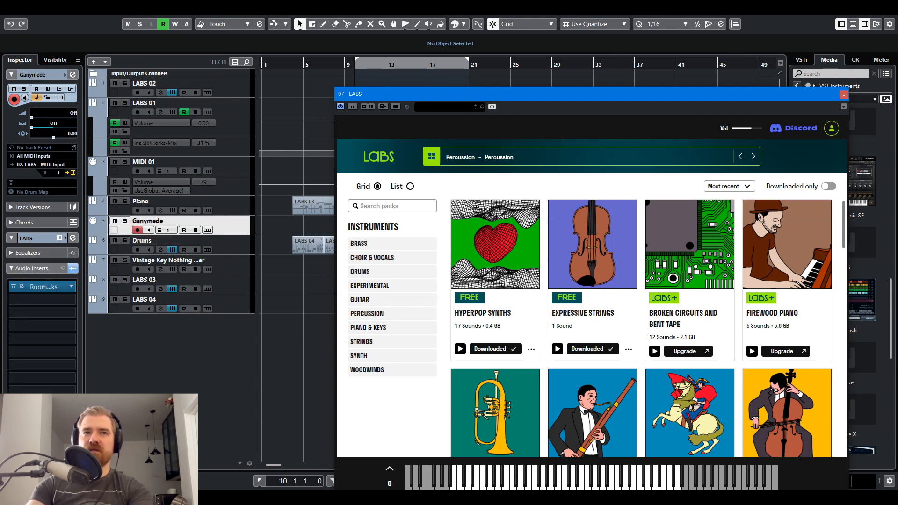
{"action": "left_click", "coordinate": [42, 165]}
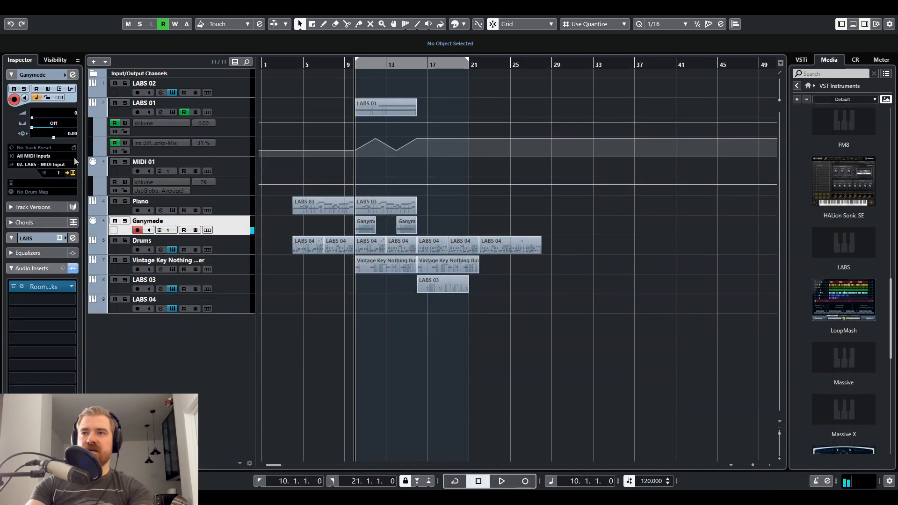
Step: Rename the LABS 03 track to "Bell Swarm Foundry Bells" and move its instrument window out of the way
{"action": "left_click", "coordinate": [232, 281]}
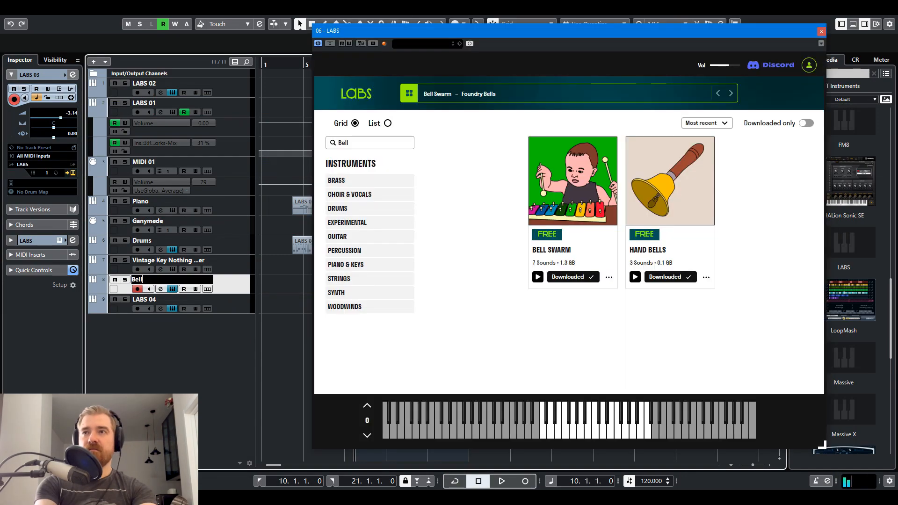
{"action": "type", "text": "Swarm Foundry"}
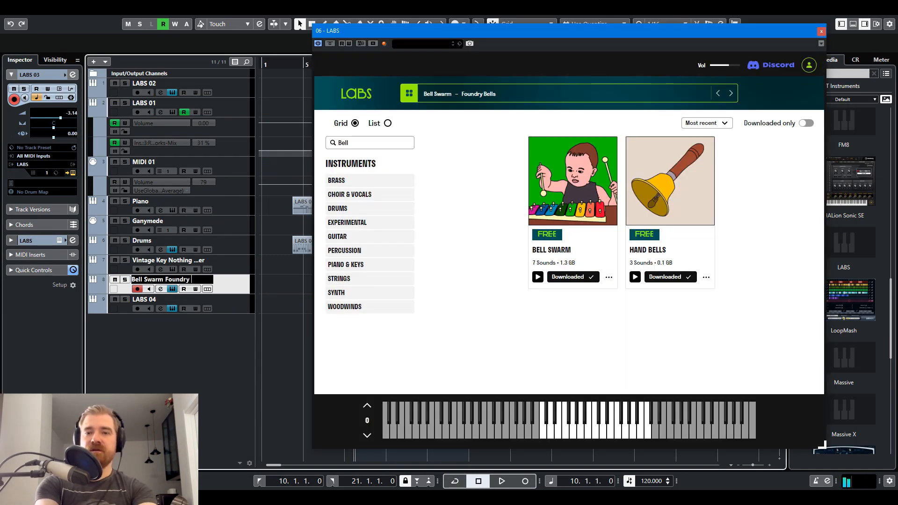
{"action": "type", "text": " Bells"}
{"action": "key", "text": "Return"}
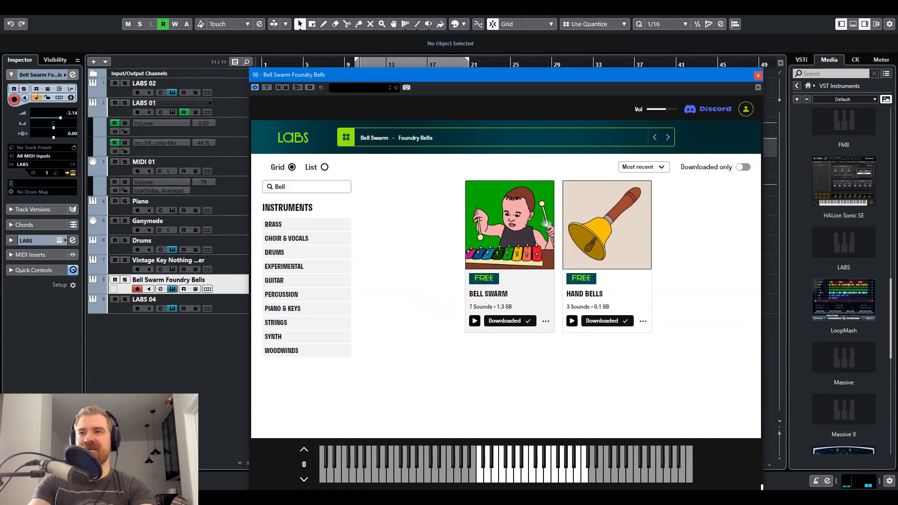
{"action": "left_click_drag", "start_coordinate": [651, 77], "coordinate": [557, 35]}
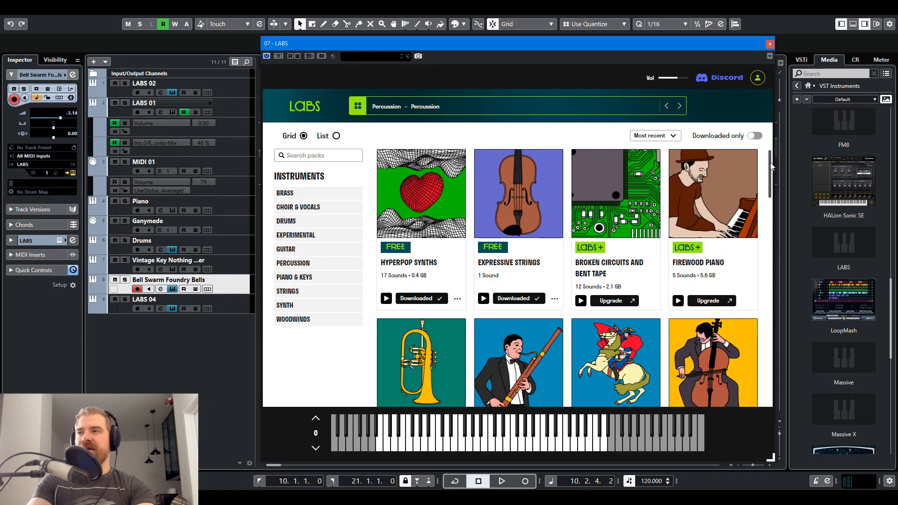
Step: Filter the LABS 04 instrument's packs to Experimental and load Esrever from the Harmonic Flights pack
{"action": "scroll", "coordinate": [772, 166], "scroll_direction": "down", "scroll_amount": 10}
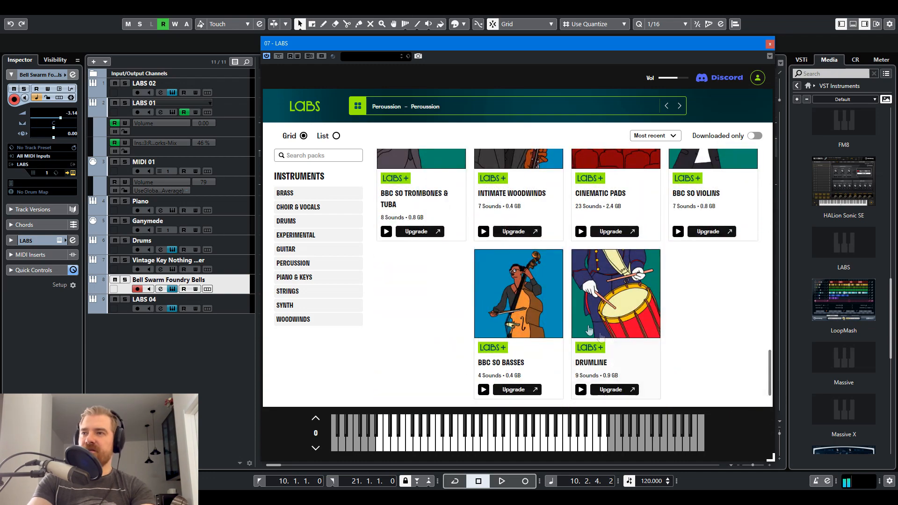
{"action": "scroll", "coordinate": [618, 341], "scroll_direction": "down", "scroll_amount": 1}
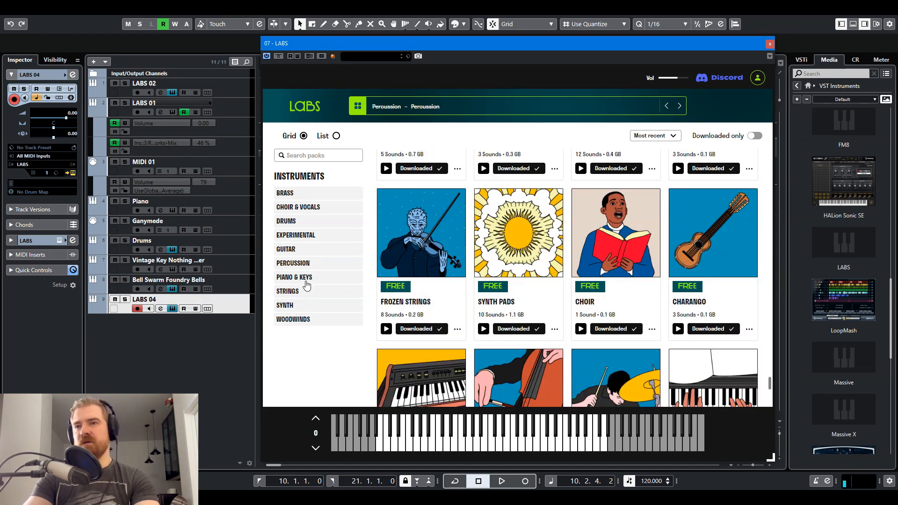
{"action": "left_click", "coordinate": [303, 235]}
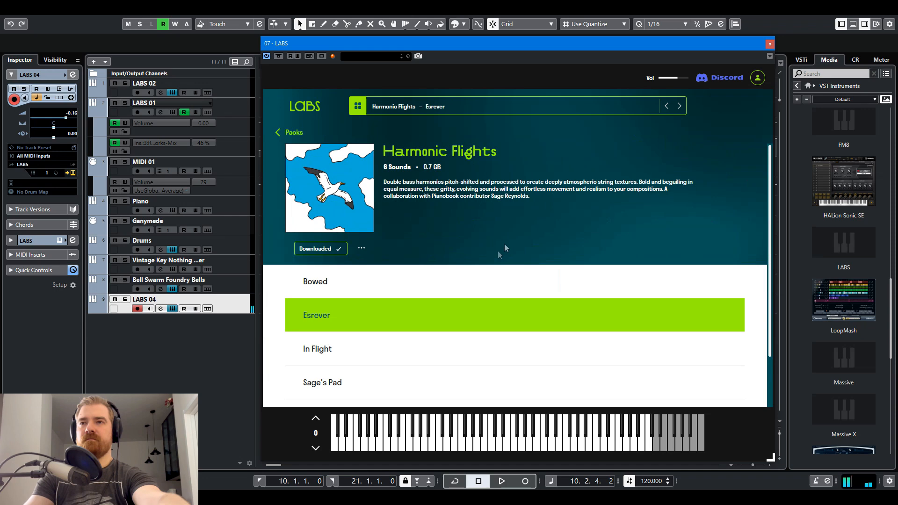
{"action": "left_click", "coordinate": [453, 309]}
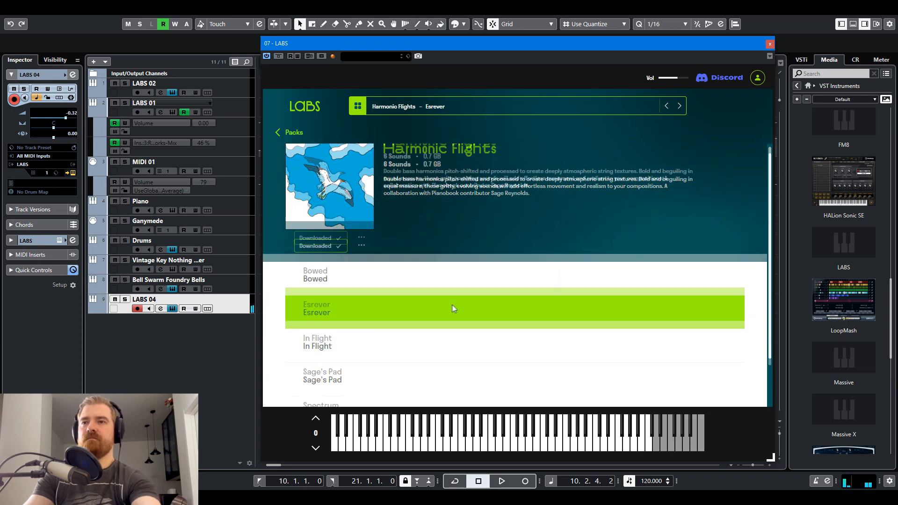
Step: Audition Harmonic Flights' Sage's Pad, Spectrum and Esrever, load Spectrum again, and go on to the LA Atmos pack
{"action": "left_click", "coordinate": [366, 317]}
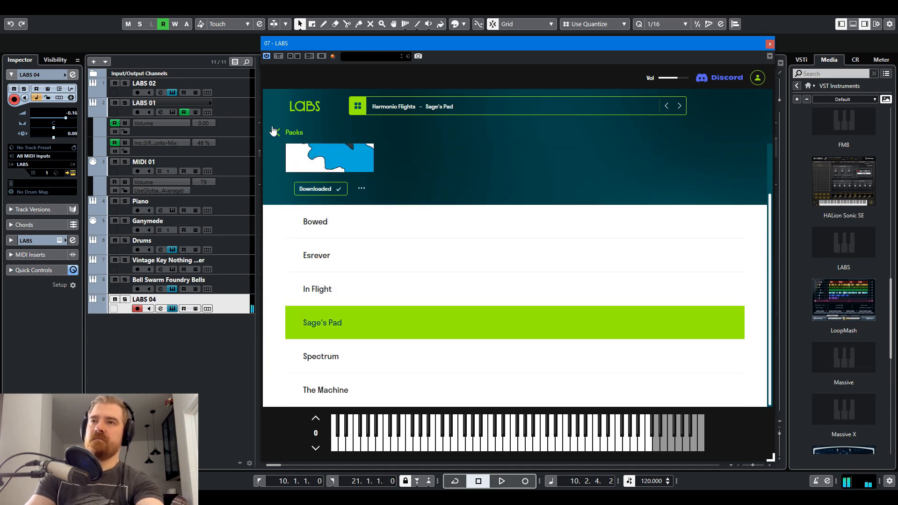
{"action": "left_click", "coordinate": [331, 360]}
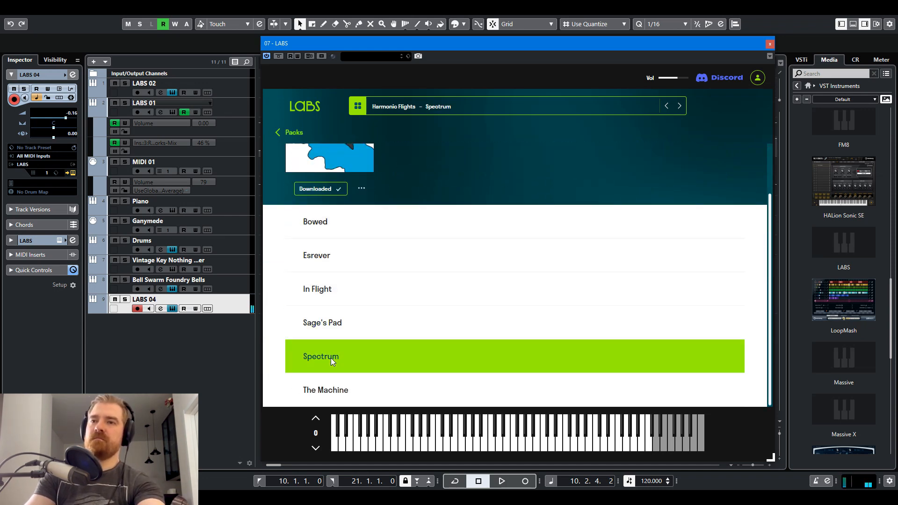
{"action": "left_click", "coordinate": [332, 266]}
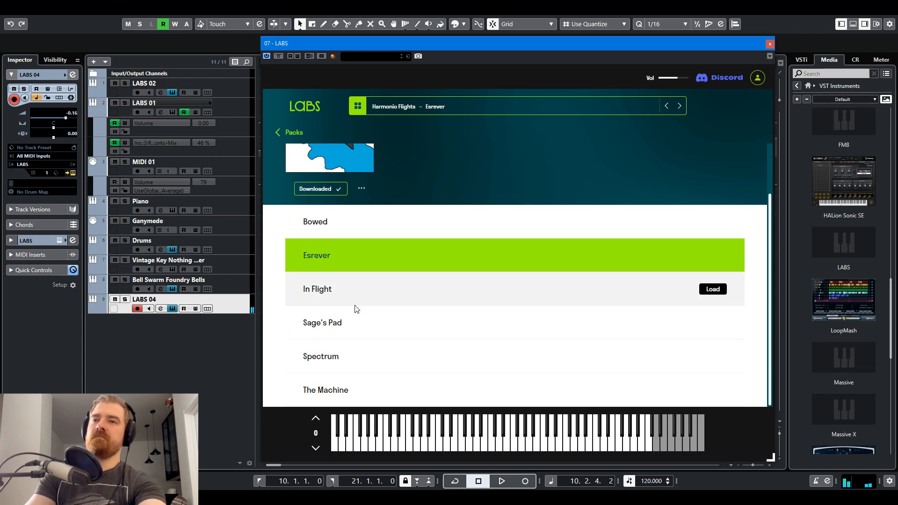
{"action": "left_click", "coordinate": [345, 369]}
{"action": "left_click", "coordinate": [283, 133]}
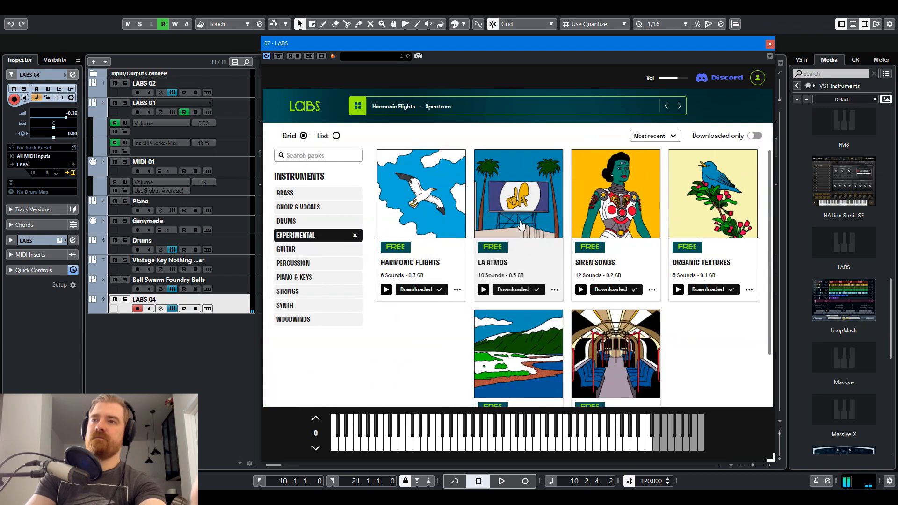
{"action": "left_click", "coordinate": [520, 226]}
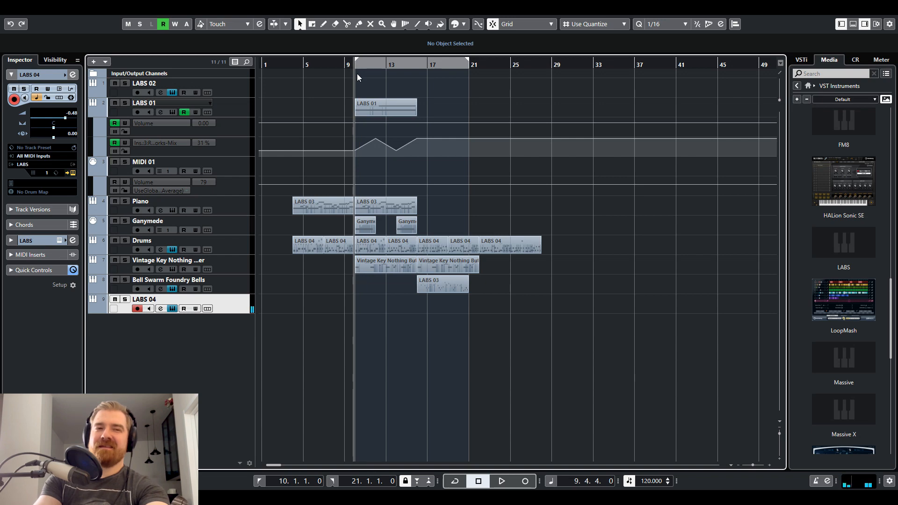
Step: Try to record a take on the LABS 04 track starting just before bar 10
{"action": "key", "text": "KP_Multiply"}
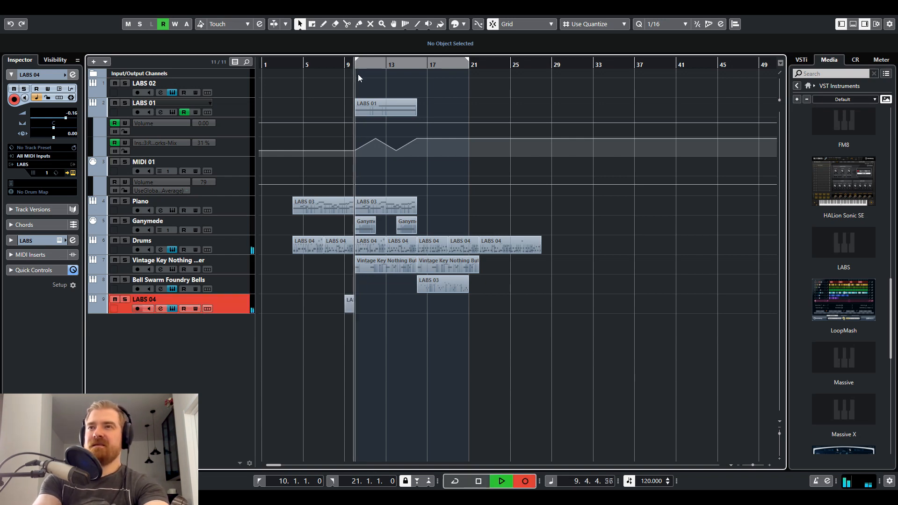
{"action": "key", "text": "space"}
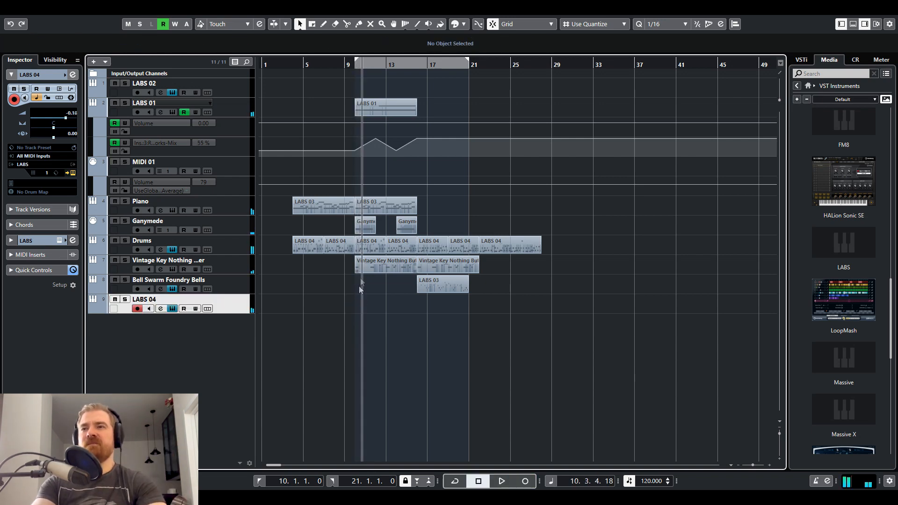
Step: Audition Opia's Locusts and Bass Synth Bend on the LABS 04 track and load the pack's Percussion Kit
{"action": "left_click", "coordinate": [415, 70]}
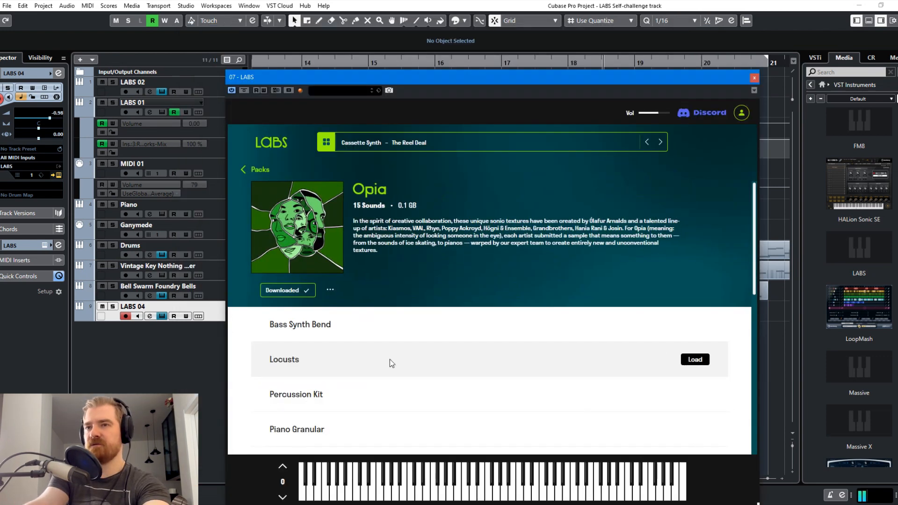
{"action": "left_click", "coordinate": [389, 360]}
{"action": "left_click", "coordinate": [384, 326]}
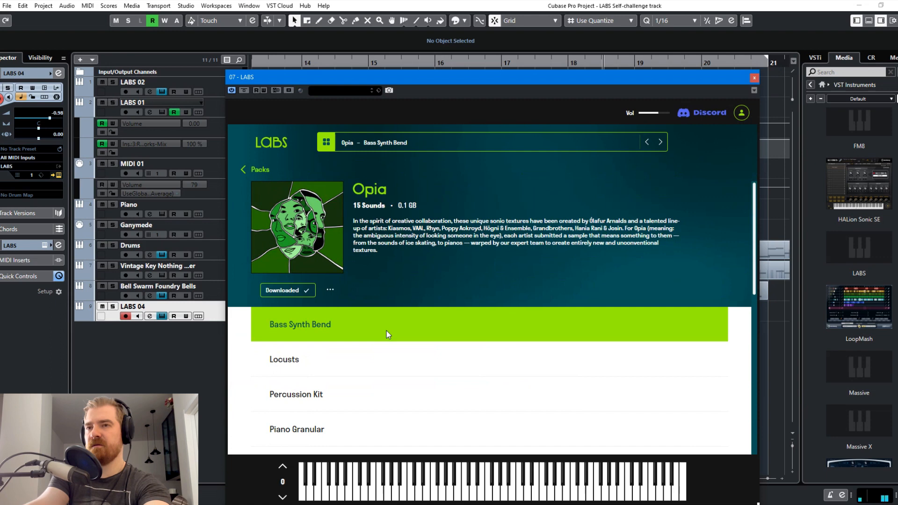
{"action": "left_click", "coordinate": [348, 408]}
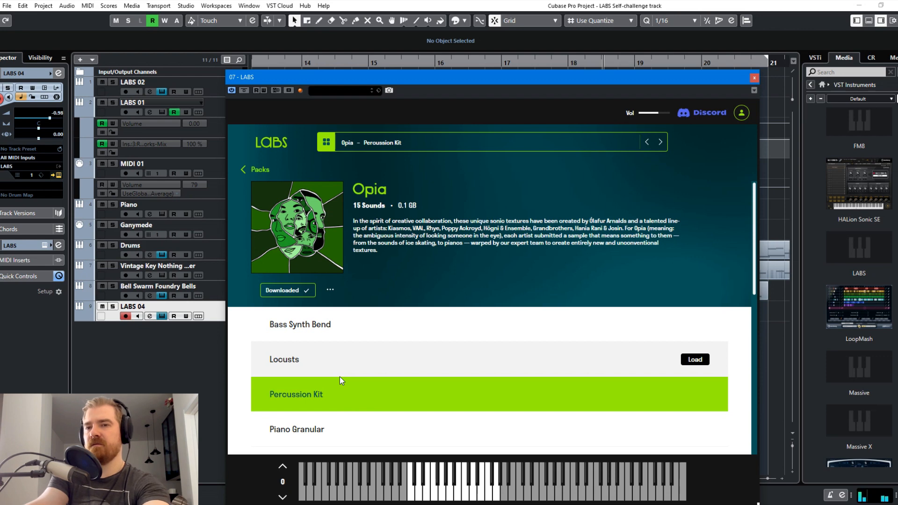
Step: Move the instrument window out of the way and record a LABS 04 part from bar 16 to bar 21
{"action": "left_click_drag", "start_coordinate": [612, 78], "coordinate": [0, 80]}
{"action": "left_click", "coordinate": [437, 62]}
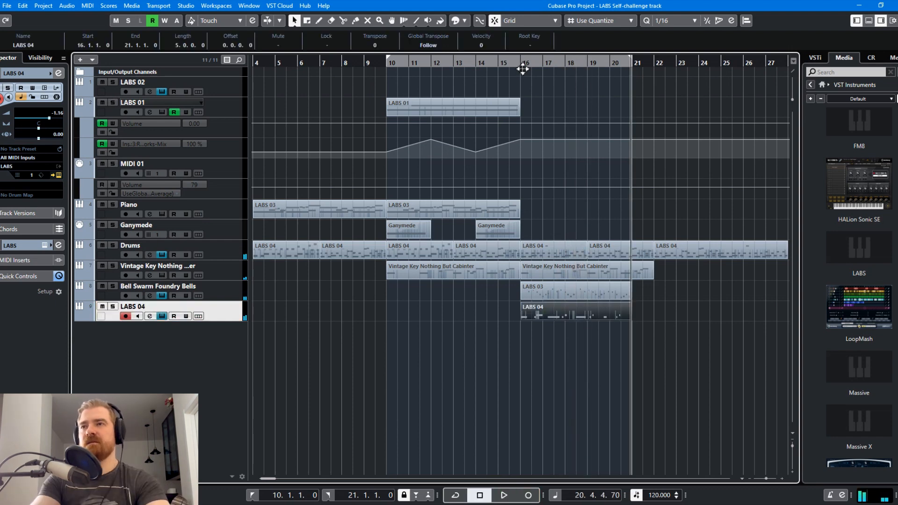
{"action": "left_click", "coordinate": [523, 68]}
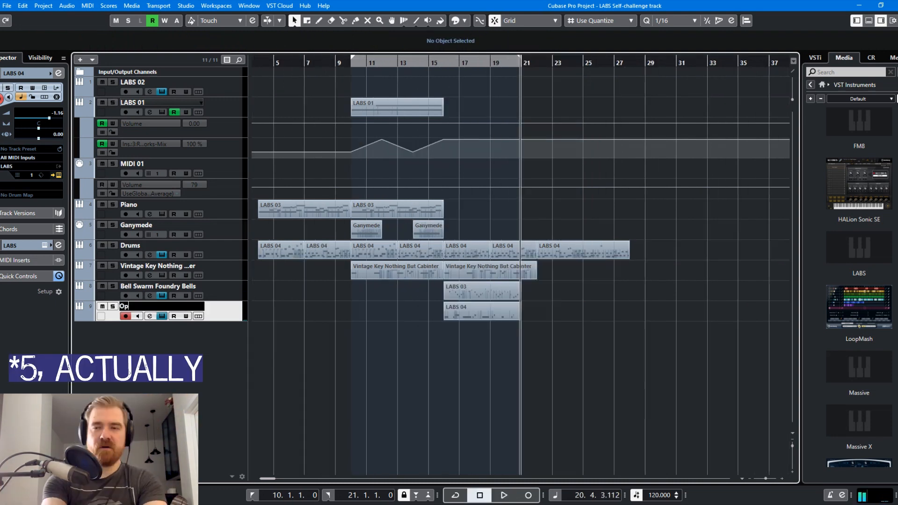
Step: Rename the LABS 04 track to "Opia Percussion Kit"
{"action": "type", "text": "ia P"}
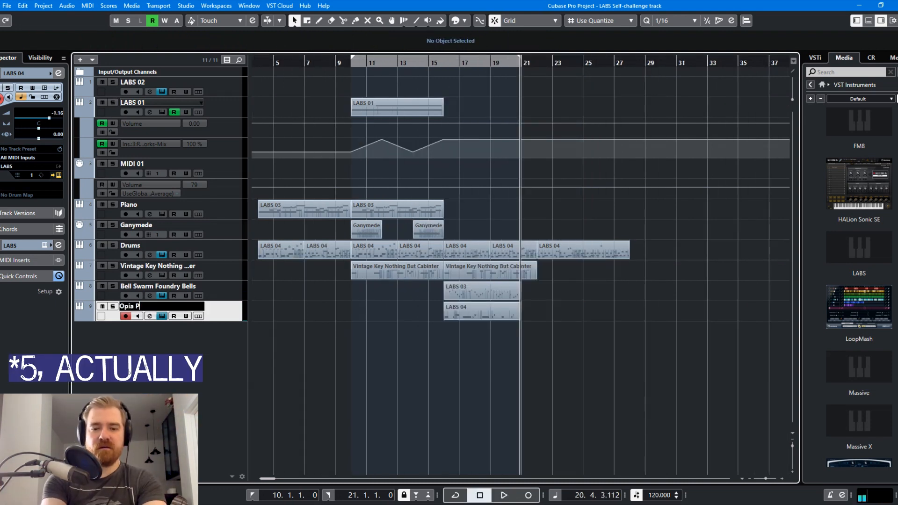
{"action": "type", "text": "ers"}
{"action": "type", "text": "ussion"}
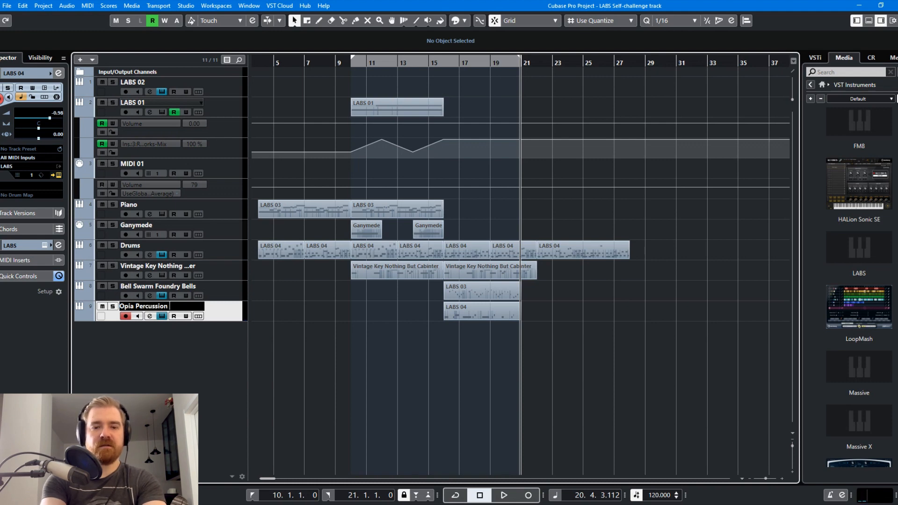
{"action": "type", "text": "Kit"}
{"action": "key", "text": "Return"}
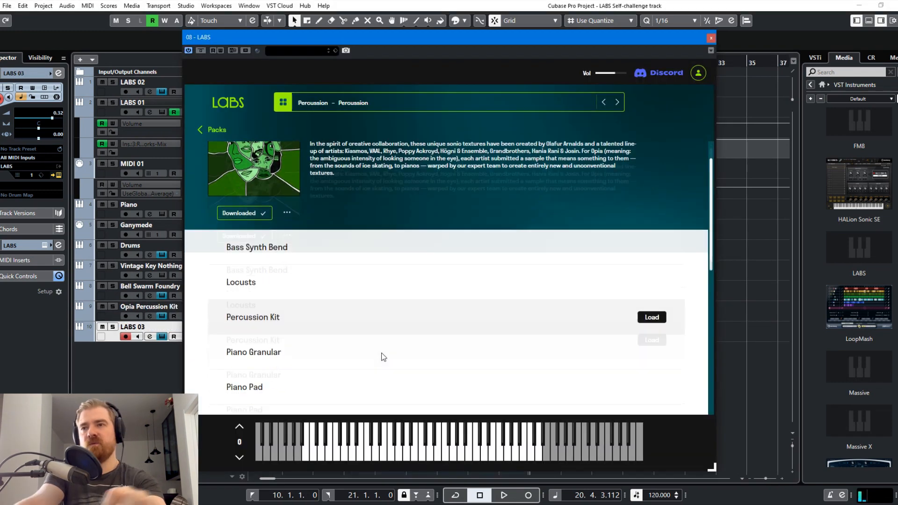
Step: Audition Opia's Pluck Synth, Synth Stab, Synth Wave 1, Synth Wave 2 and Tape Loop Wobble on the new LABS 03 track
{"action": "scroll", "coordinate": [381, 353], "scroll_direction": "down", "scroll_amount": 3}
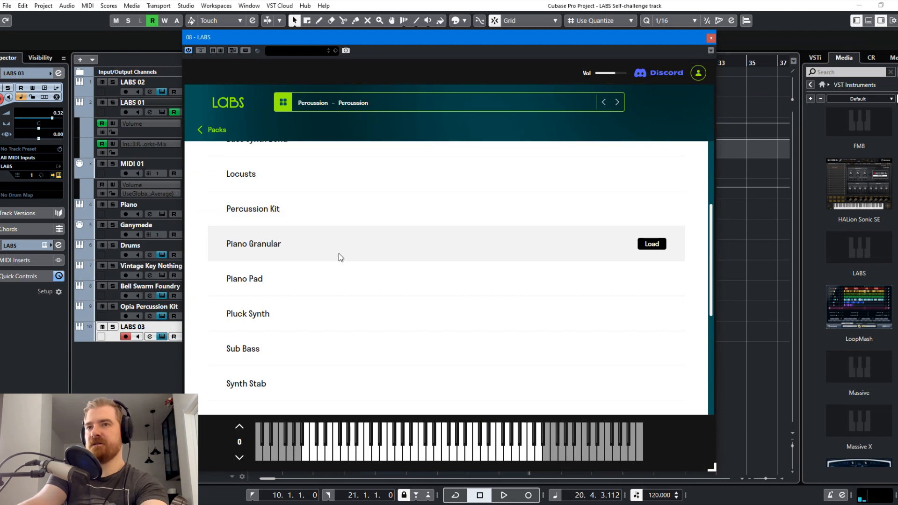
{"action": "left_click", "coordinate": [304, 318]}
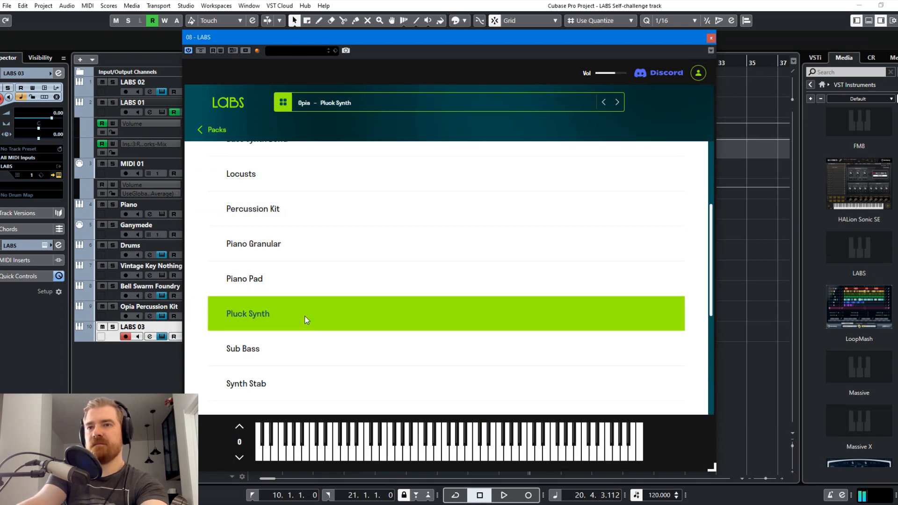
{"action": "left_click", "coordinate": [304, 388]}
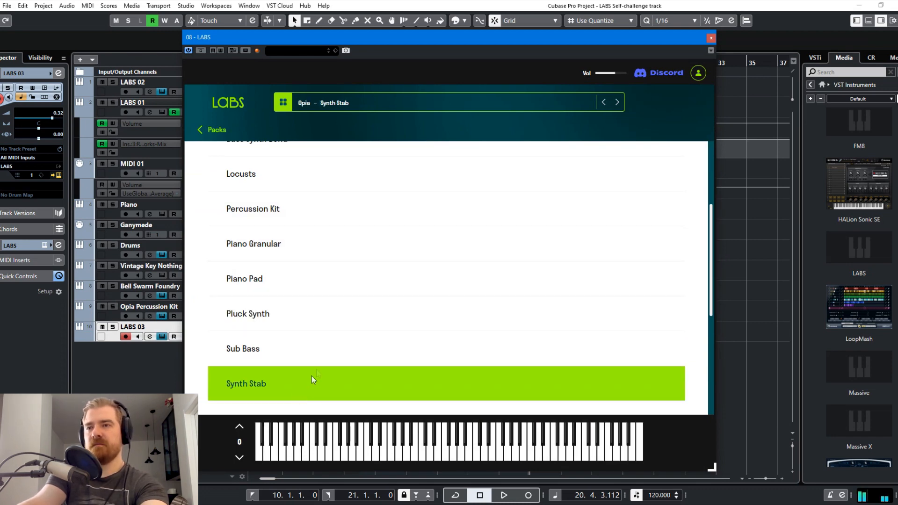
{"action": "scroll", "coordinate": [323, 365], "scroll_direction": "down", "scroll_amount": 5}
{"action": "left_click", "coordinate": [288, 192]}
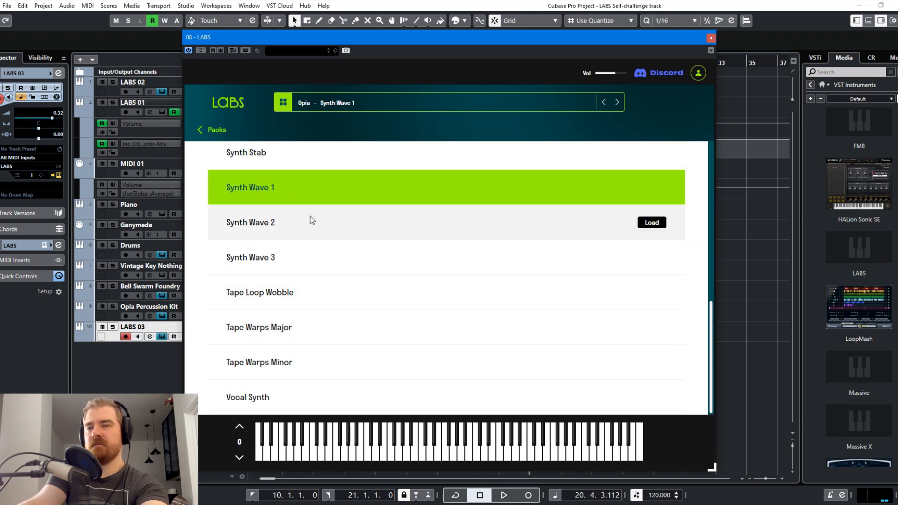
{"action": "left_click", "coordinate": [283, 232]}
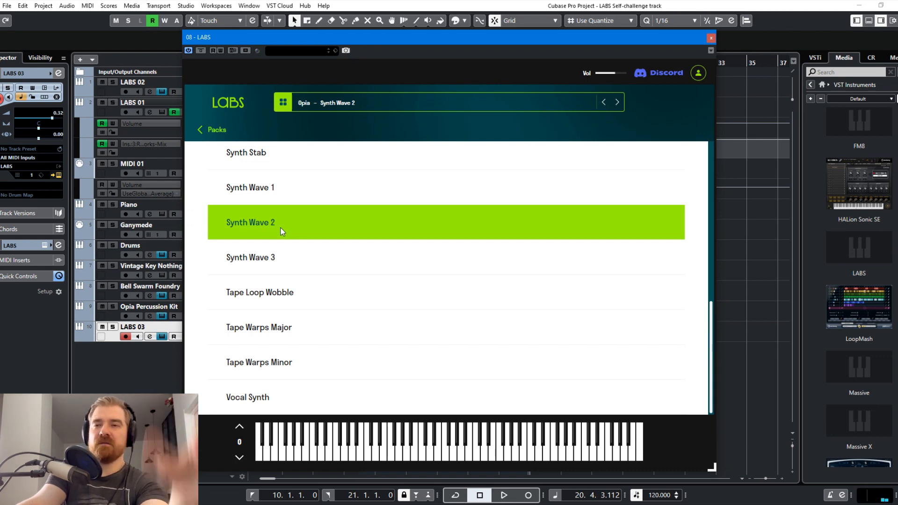
{"action": "left_click", "coordinate": [314, 288]}
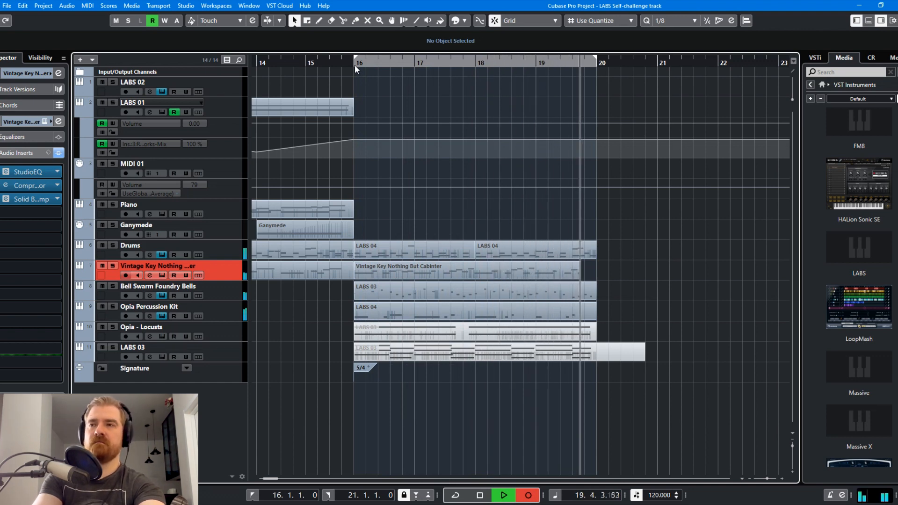
Step: Discard the current Vintage Key take and re-record that track's part from bar 16 to about bar 20
{"action": "key", "text": "space"}
{"action": "key", "text": "Delete"}
{"action": "left_click", "coordinate": [355, 66]}
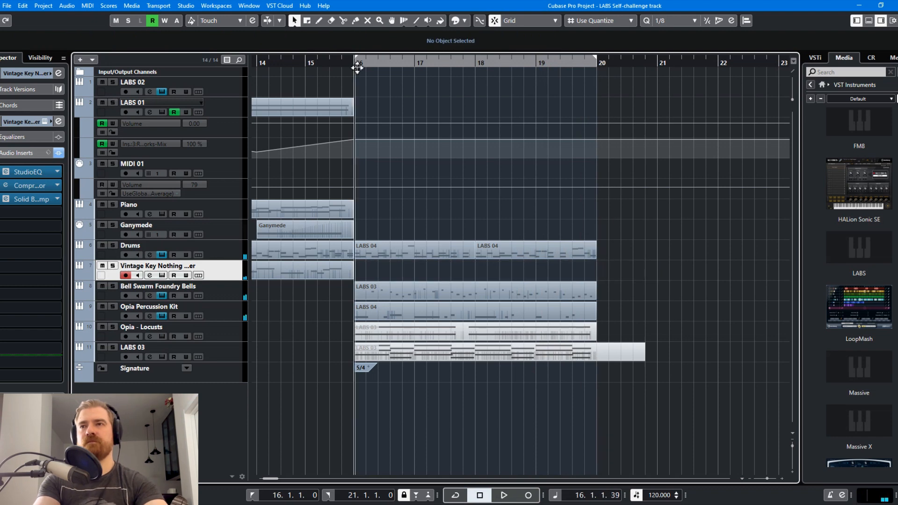
{"action": "key", "text": "KP_Multiply"}
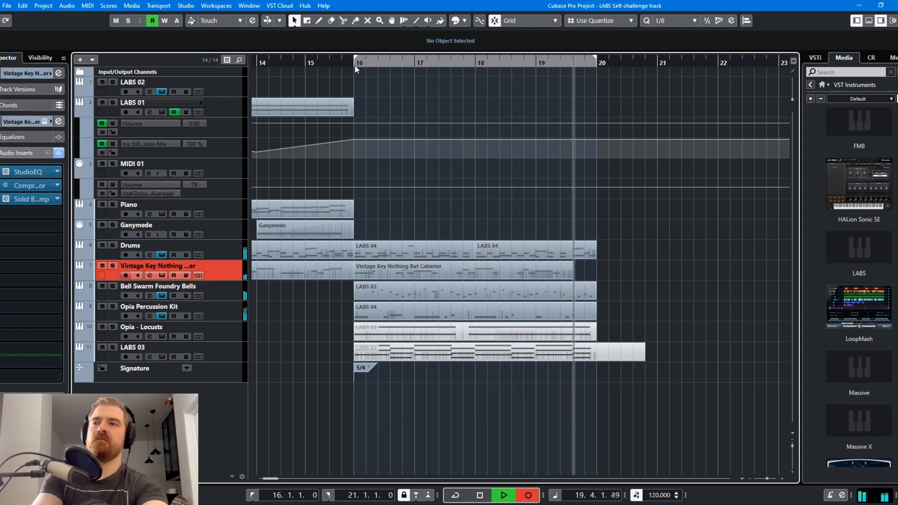
{"action": "key", "text": "space"}
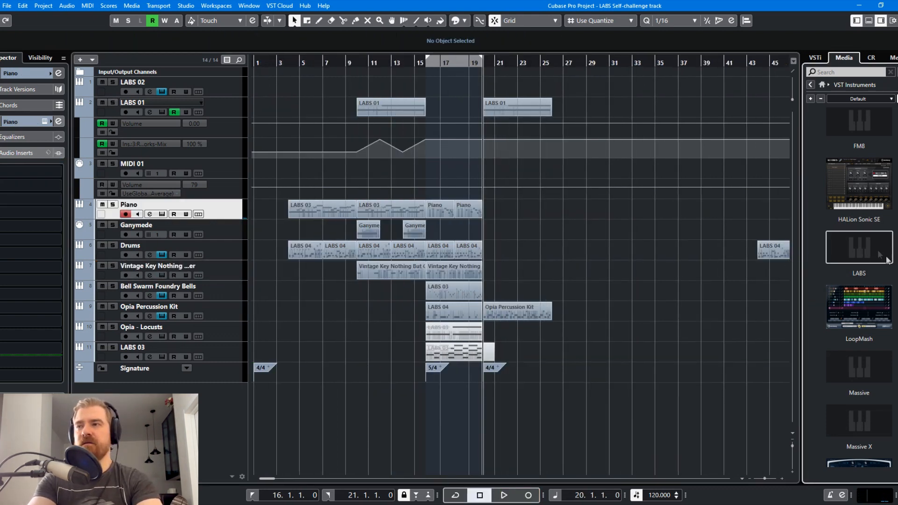
Step: Add another LABS instrument track, filter its packs to Synth and load Deneb from Textural Pads
{"action": "double_click", "coordinate": [888, 260]}
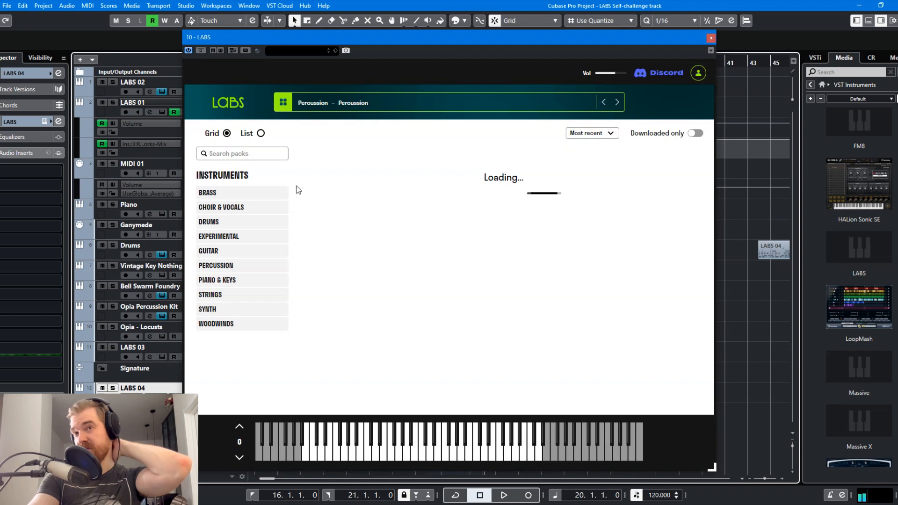
{"action": "left_click", "coordinate": [224, 310]}
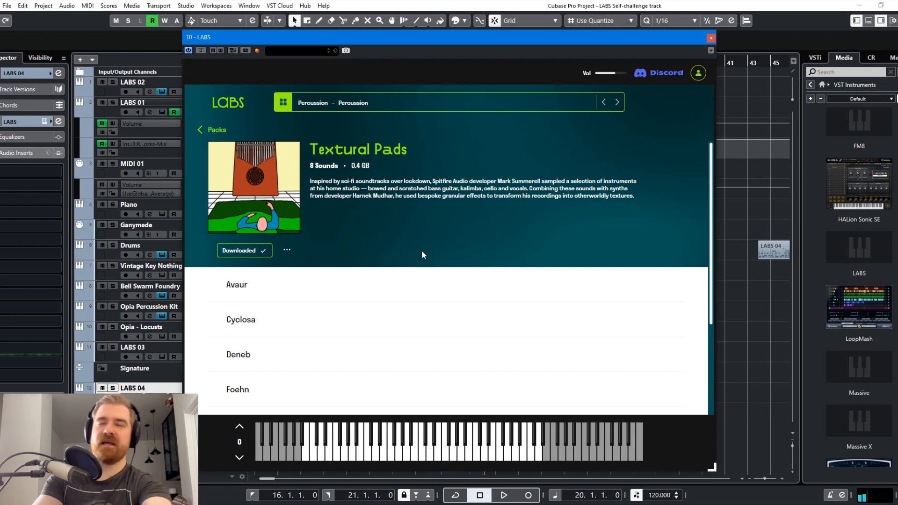
{"action": "left_click", "coordinate": [297, 356]}
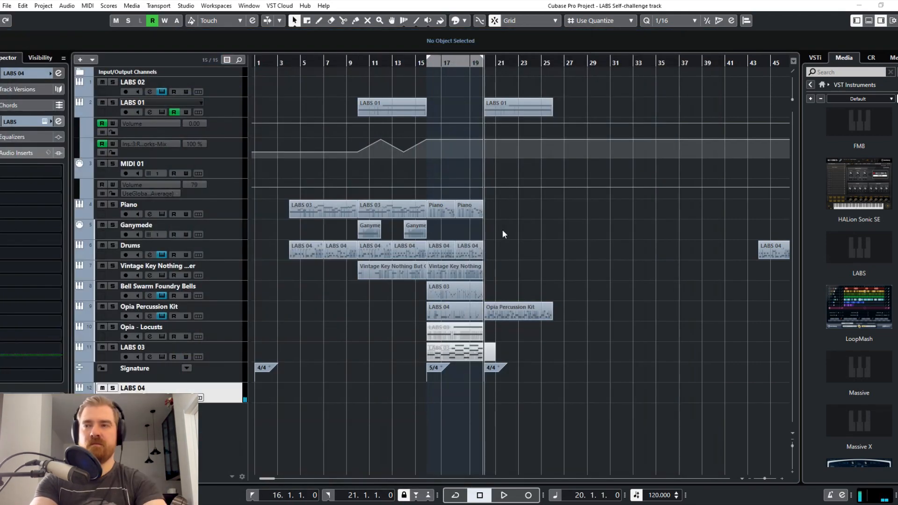
Step: Record a pad part on the new LABS 04 track from bar 20 to bar 29
{"action": "left_click", "coordinate": [501, 229]}
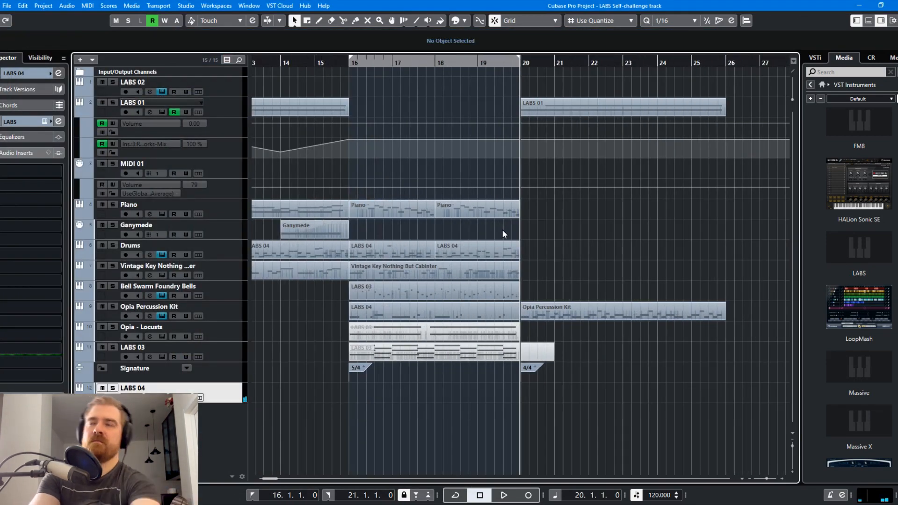
{"action": "key", "text": "KP_Multiply"}
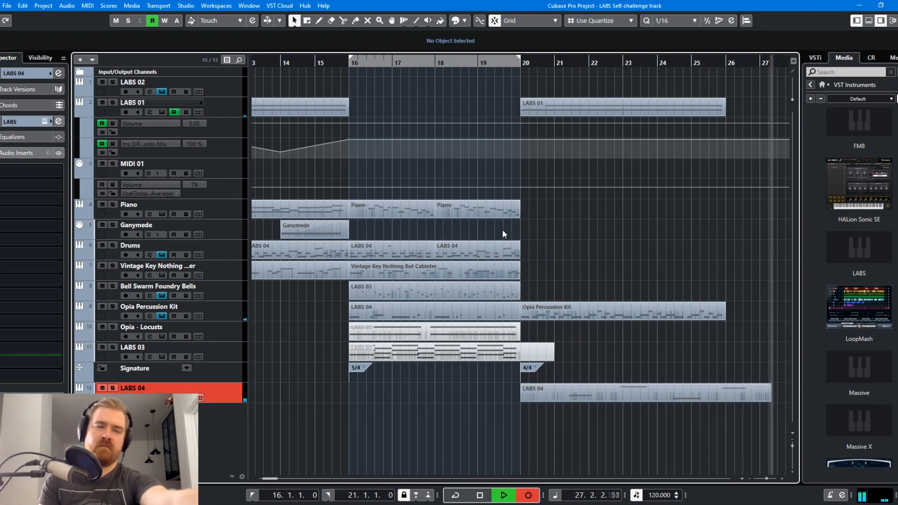
{"action": "key", "text": "space"}
Step: Play back the arrangement through the new pad part and set the left locator to bar 4
{"action": "key", "text": "g"}
{"action": "key", "text": "g"}
{"action": "key", "text": "g"}
{"action": "key", "text": "g"}
{"action": "left_click", "coordinate": [293, 63]}
{"action": "key", "text": "space"}
{"action": "key", "text": "h"}
{"action": "key", "text": "h"}
{"action": "key", "text": "h"}
{"action": "key", "text": "h"}
{"action": "key", "text": "h"}
{"action": "key", "text": "h"}
{"action": "key", "text": "g"}
{"action": "key", "text": "g"}
{"action": "key", "text": "g"}
{"action": "key", "text": "g"}
{"action": "key", "text": "g"}
{"action": "key", "text": "g"}
{"action": "left_click", "coordinate": [280, 60], "text": "ctrl"}
{"action": "key", "text": "h"}
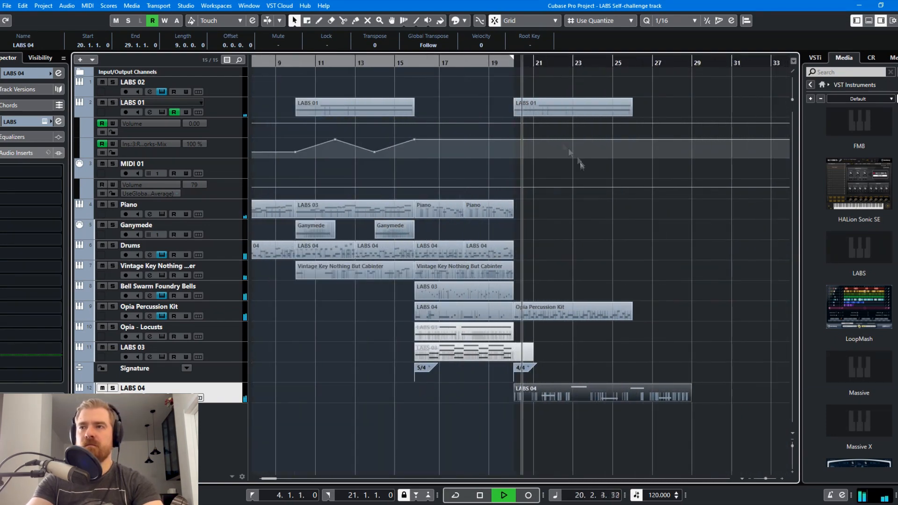
{"action": "key", "text": "h"}
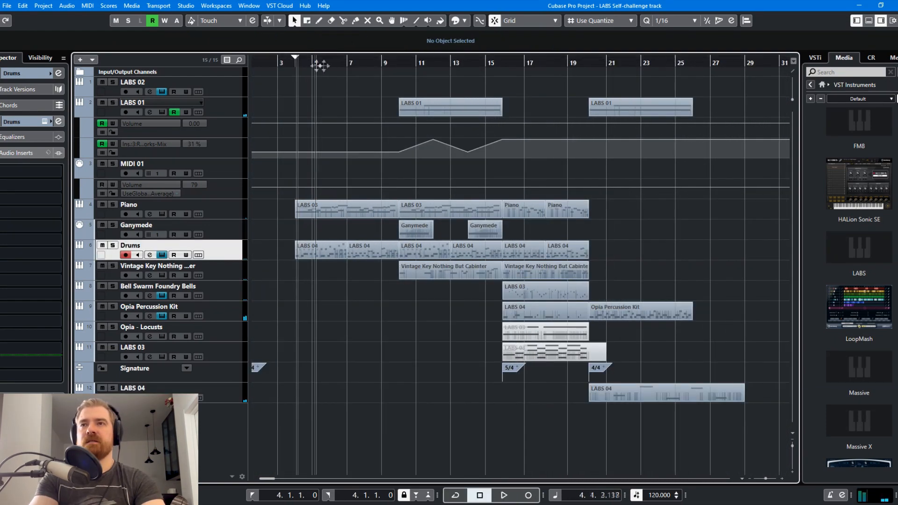
Step: Set the locator range to run from bar 4 to bar 10
{"action": "mouse_move", "coordinate": [321, 65]}
{"action": "left_mouse_down"}
{"action": "mouse_move", "coordinate": [420, 78]}
{"action": "mouse_move", "coordinate": [412, 79]}
{"action": "left_mouse_up"}
{"action": "key", "text": "h"}
{"action": "key", "text": "h"}
{"action": "key", "text": "h"}
{"action": "key", "text": "h"}
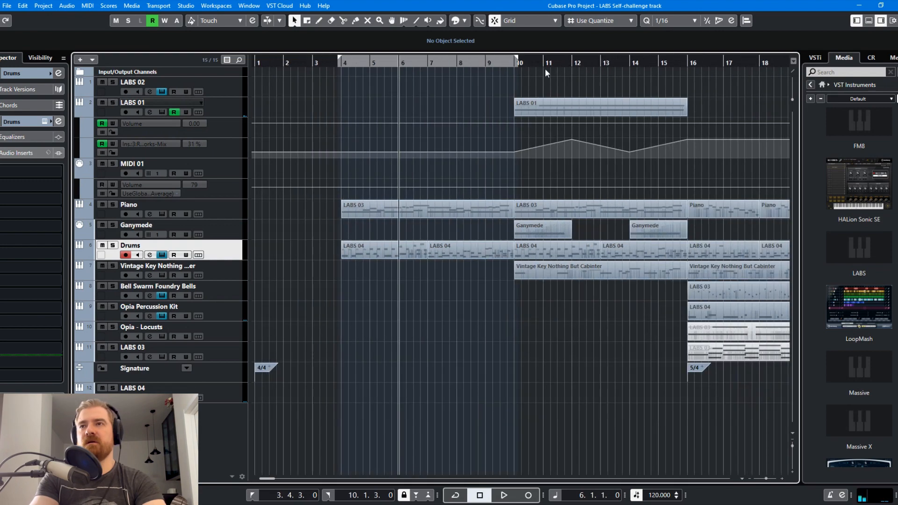
{"action": "left_click_drag", "start_coordinate": [631, 64], "coordinate": [629, 77]}
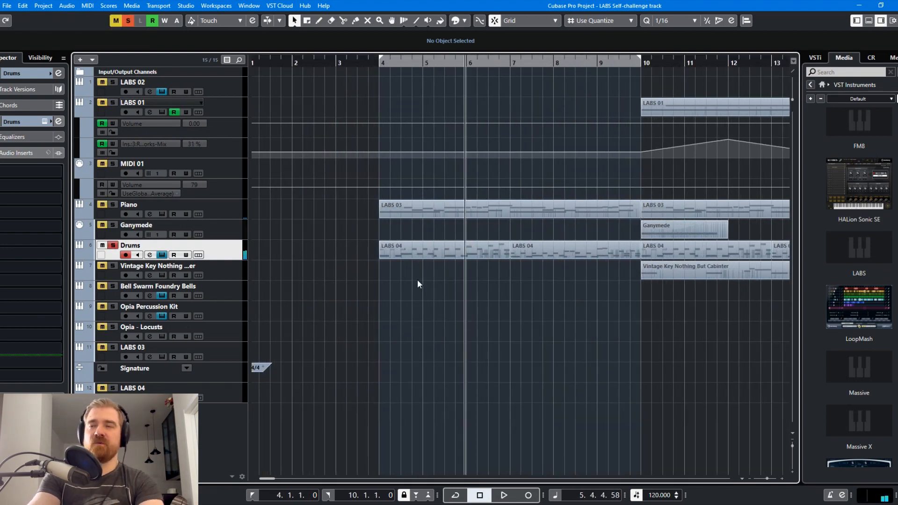
Step: Insert the CLA Drums Stereo effect on the Drums track and reposition its window
{"action": "left_click", "coordinate": [30, 168]}
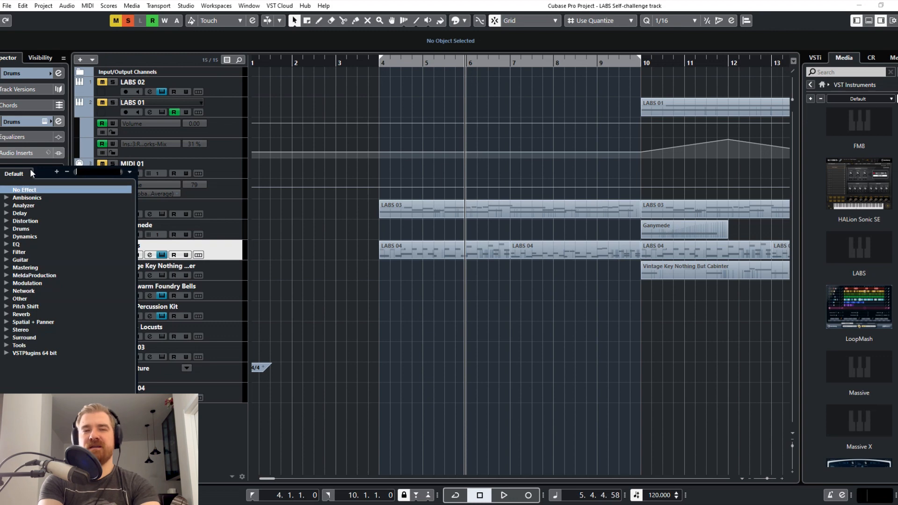
{"action": "type", "text": "CLA"}
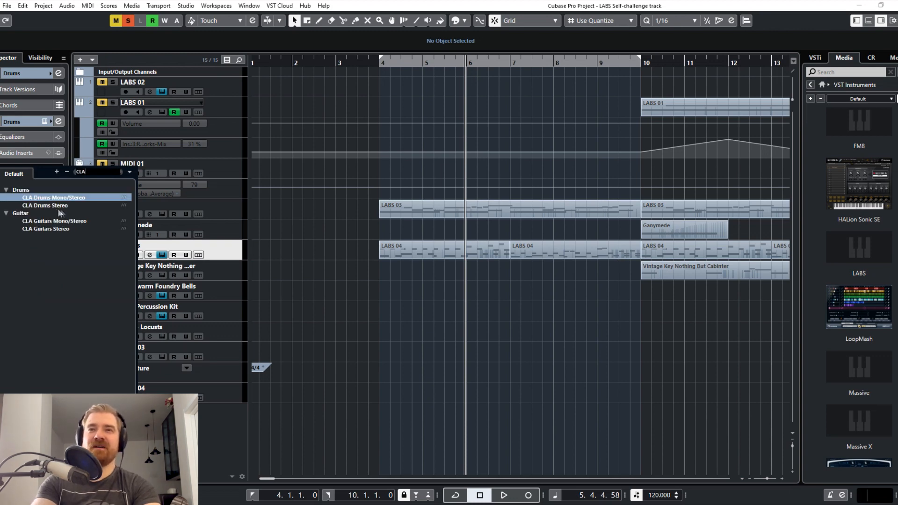
{"action": "left_click", "coordinate": [57, 207]}
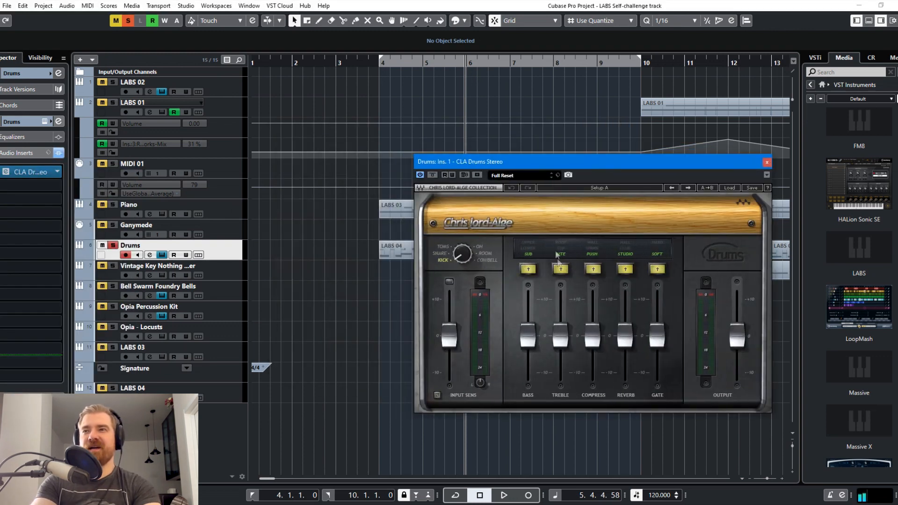
{"action": "left_click_drag", "start_coordinate": [556, 164], "coordinate": [603, 164]}
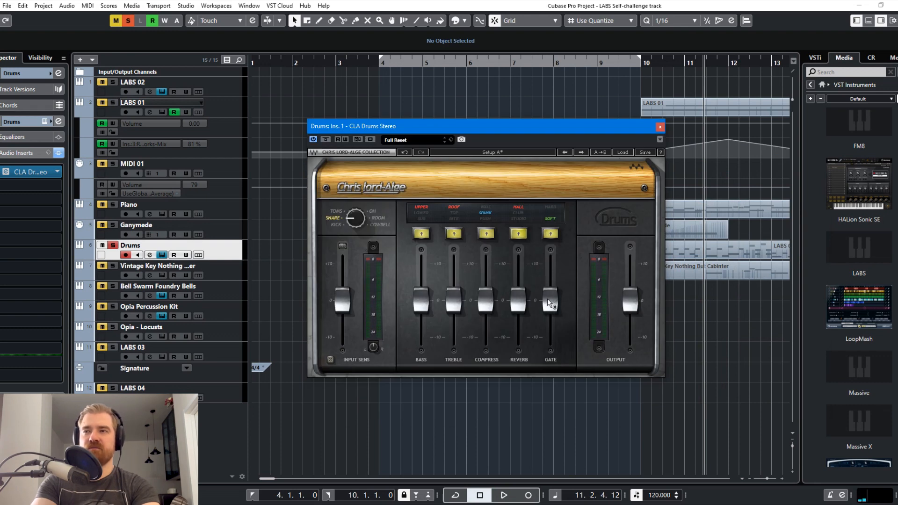
Step: Play the soloed drums from bar 4 and switch off the reverb in CLA Drums' Snare mode
{"action": "left_click", "coordinate": [381, 65]}
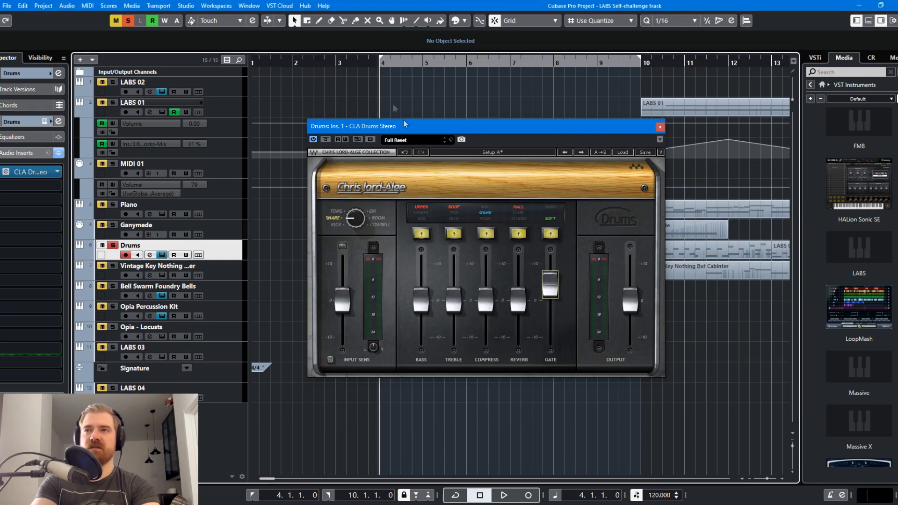
{"action": "left_click", "coordinate": [352, 221]}
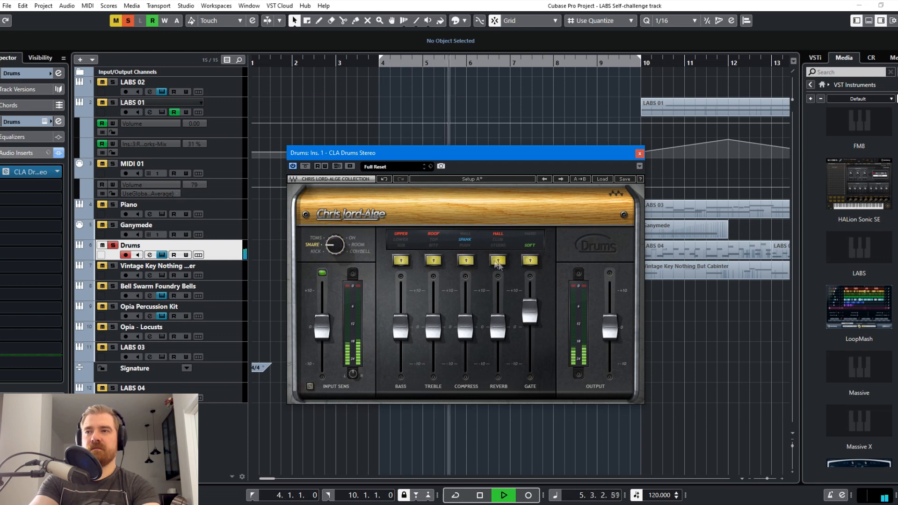
{"action": "left_click", "coordinate": [498, 261]}
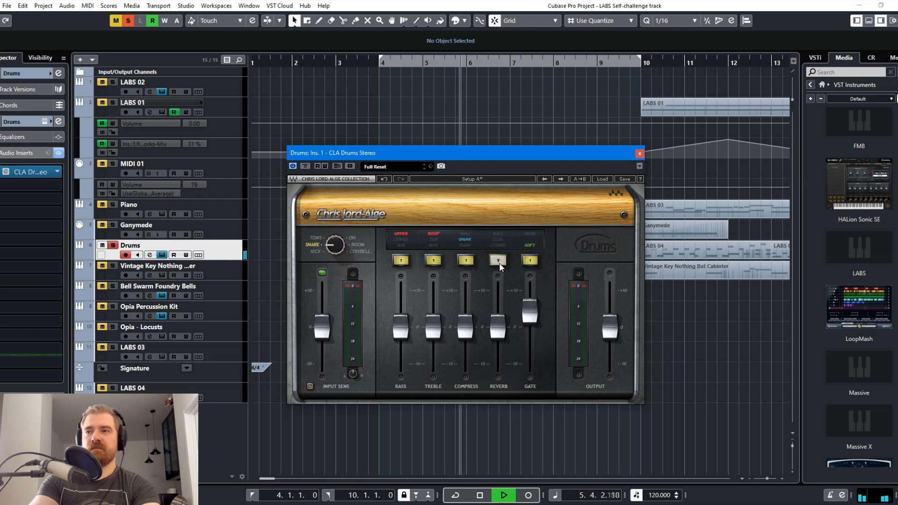
Step: Set CLA Drums' gate to Hard at about -0.4 and its compression to Wall
{"action": "left_click", "coordinate": [530, 261]}
{"action": "left_click_drag", "start_coordinate": [533, 320], "coordinate": [534, 336]}
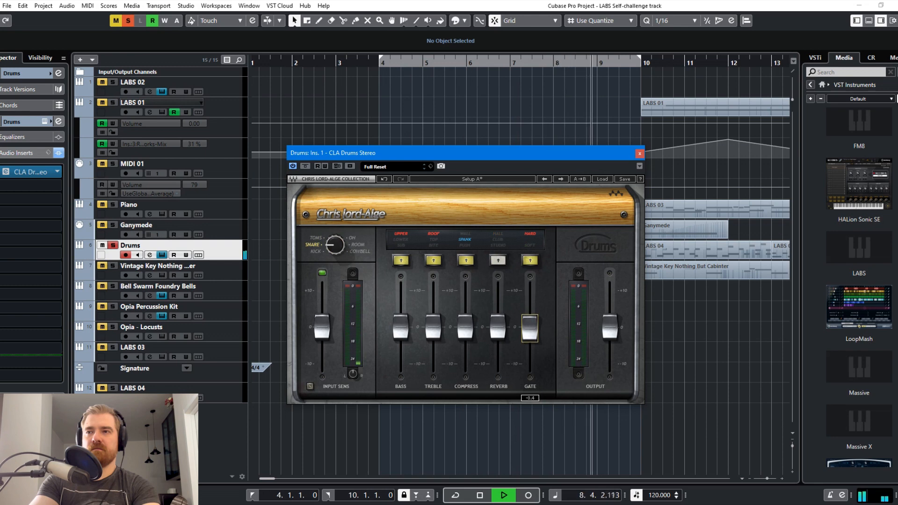
{"action": "left_click", "coordinate": [467, 261]}
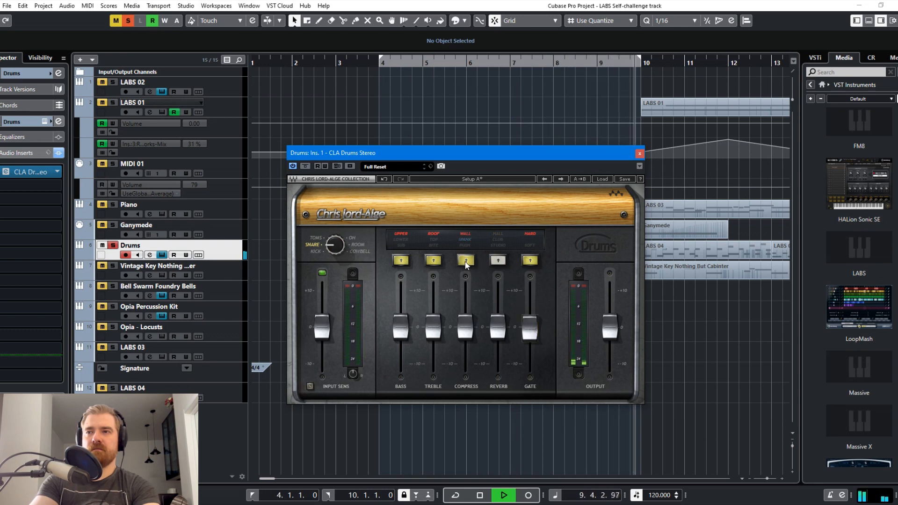
Step: Set CLA Drums' compression to 9.0 and its gate to about -2.7, trying the Soft gate type
{"action": "left_click_drag", "start_coordinate": [465, 326], "coordinate": [465, 290]}
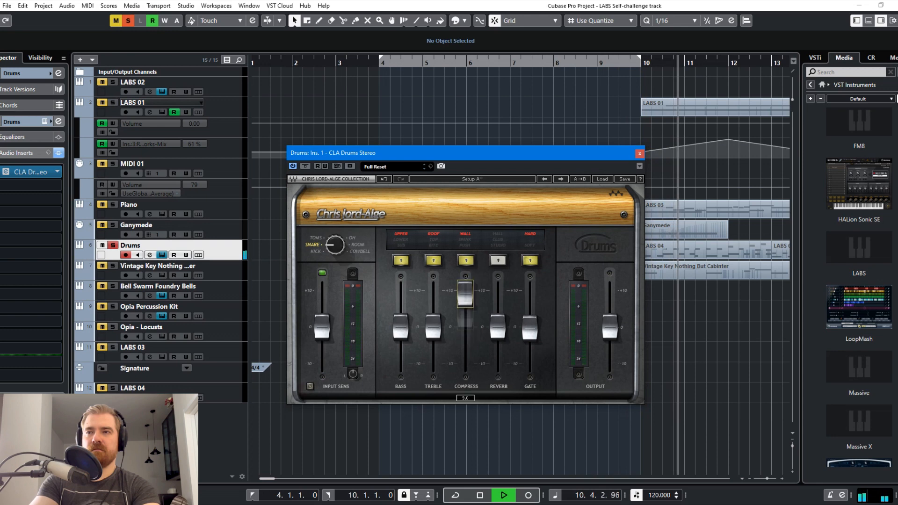
{"action": "left_click_drag", "start_coordinate": [530, 330], "coordinate": [530, 336]}
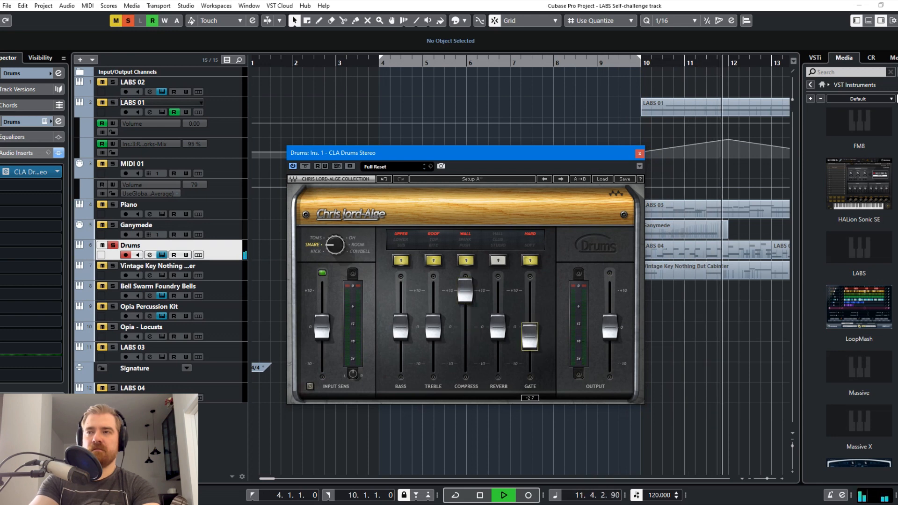
{"action": "left_click", "coordinate": [530, 261]}
{"action": "left_click", "coordinate": [531, 262]}
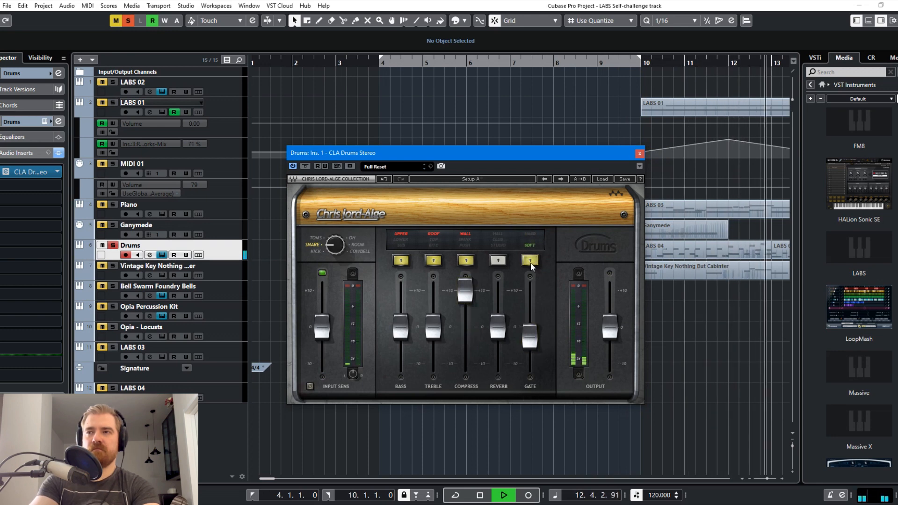
Step: Try different treble types and levels in CLA Drums on the soloed drums and switch the treble off
{"action": "left_click", "coordinate": [432, 262]}
{"action": "left_click", "coordinate": [431, 262]}
{"action": "left_click_drag", "start_coordinate": [433, 327], "coordinate": [433, 266]}
{"action": "left_click", "coordinate": [433, 262]}
{"action": "left_click", "coordinate": [434, 261]}
{"action": "left_click_drag", "start_coordinate": [433, 297], "coordinate": [433, 330]}
{"action": "left_click", "coordinate": [433, 260]}
Step: Try CLA Drums' OH and Toms modes with the bass type set to Lower
{"action": "left_click_drag", "start_coordinate": [336, 245], "coordinate": [336, 235]}
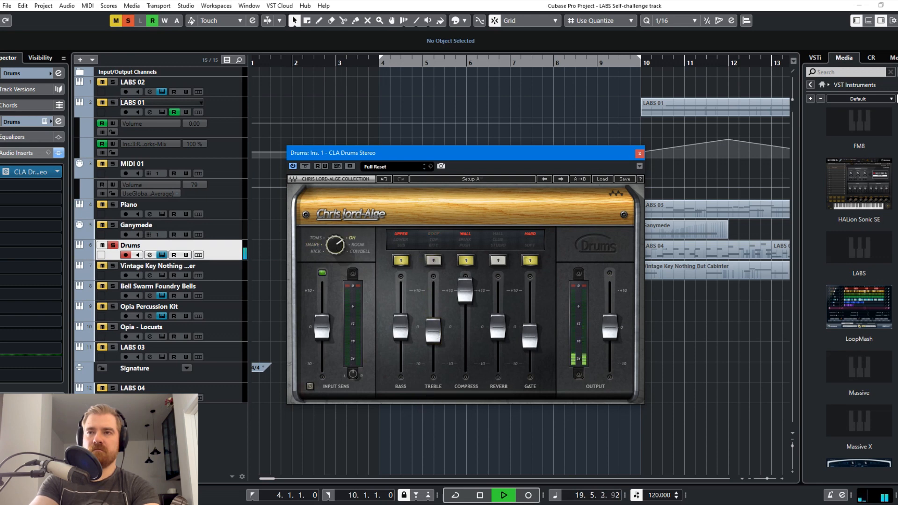
{"action": "left_click_drag", "start_coordinate": [336, 244], "coordinate": [335, 257]}
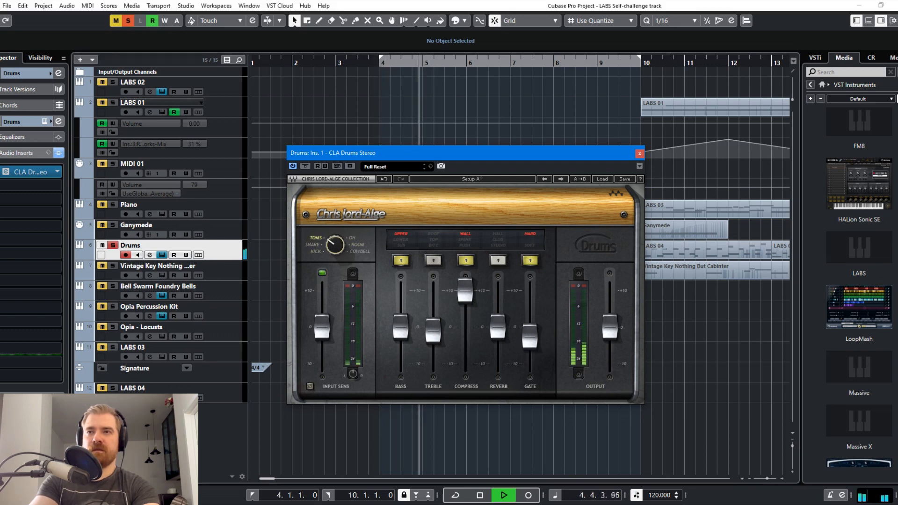
{"action": "left_click", "coordinate": [401, 260]}
{"action": "left_click", "coordinate": [401, 260]}
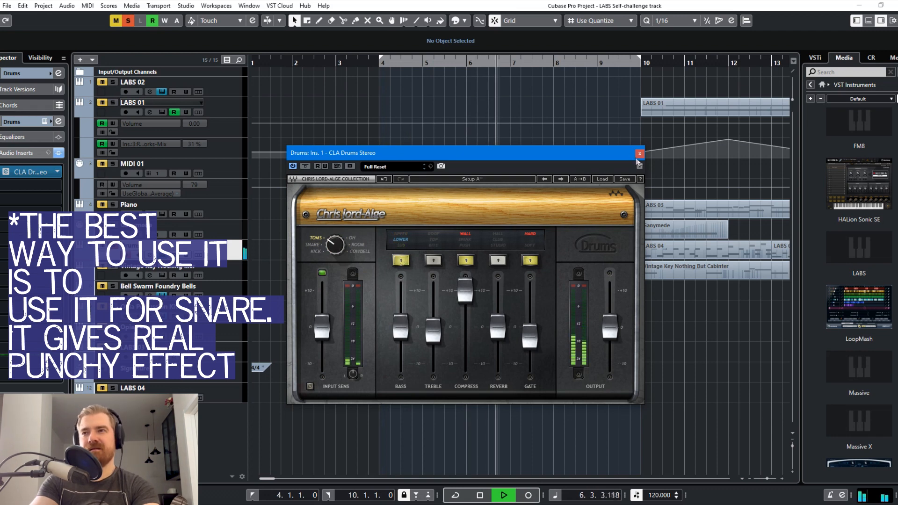
Step: Lower CLA Drums' compression level to slightly above the middle and try the Kick mode
{"action": "left_click_drag", "start_coordinate": [468, 290], "coordinate": [469, 268]}
{"action": "left_click_drag", "start_coordinate": [468, 319], "coordinate": [468, 313]}
{"action": "left_click_drag", "start_coordinate": [334, 245], "coordinate": [334, 253]}
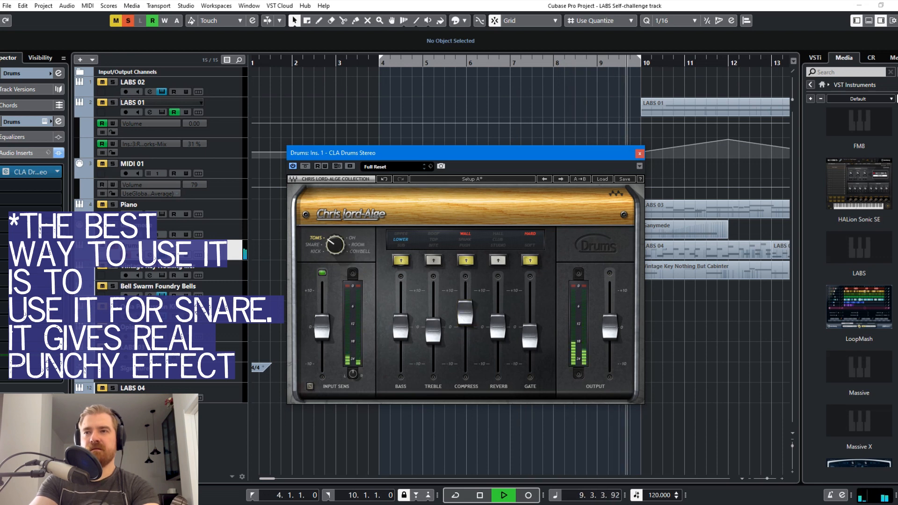
{"action": "left_click_drag", "start_coordinate": [401, 327], "coordinate": [401, 326]}
{"action": "left_click_drag", "start_coordinate": [335, 251], "coordinate": [335, 256]}
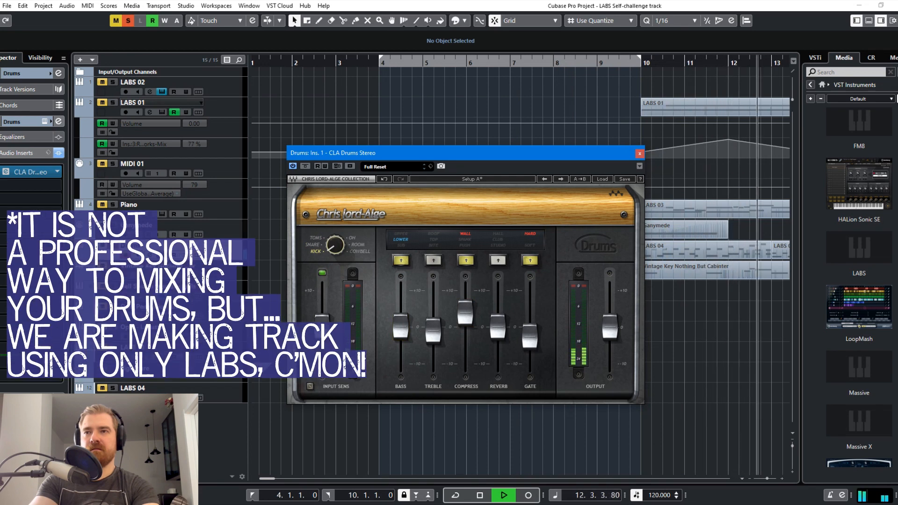
Step: Set CLA Drums to Snare mode with the treble on Bite and the bass on Upper at 6.4
{"action": "left_click_drag", "start_coordinate": [335, 245], "coordinate": [335, 241]}
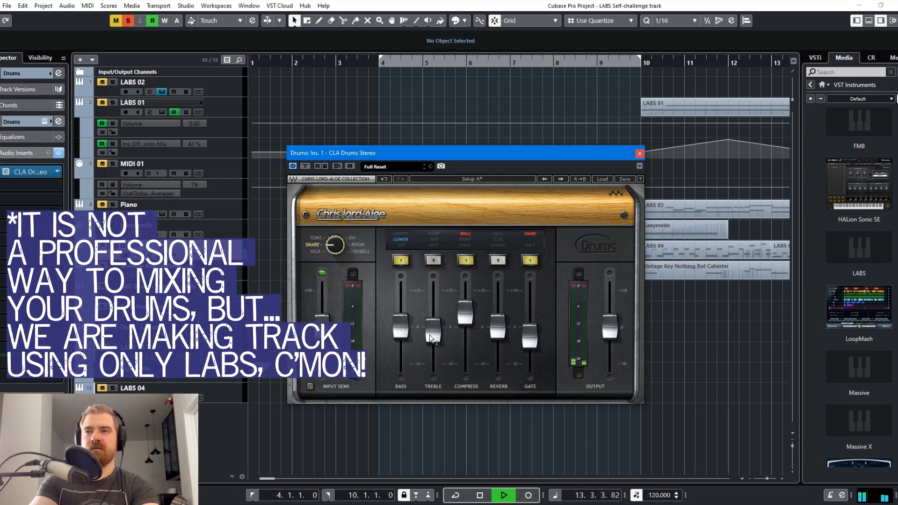
{"action": "left_click", "coordinate": [433, 262]}
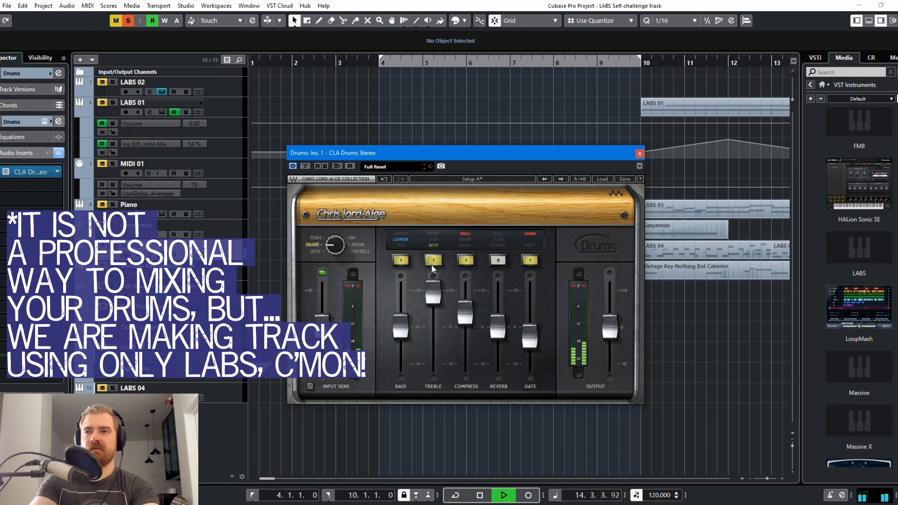
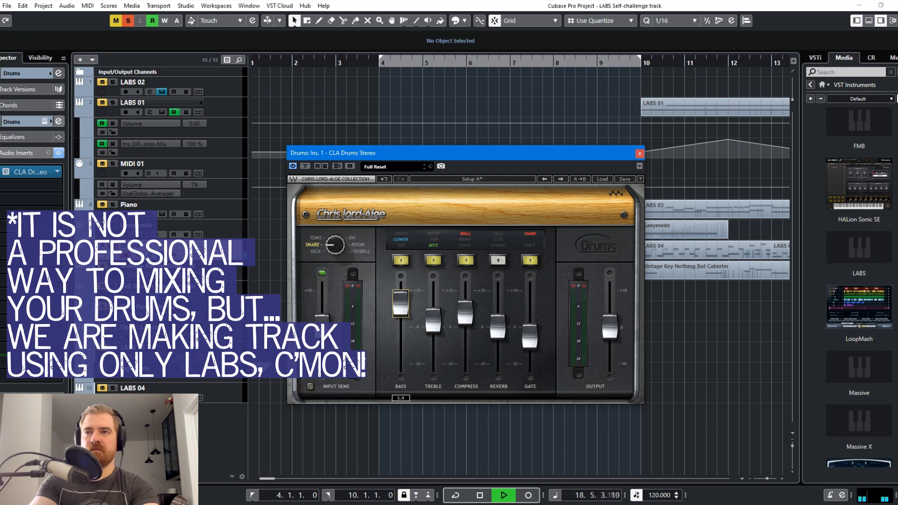
{"action": "left_click", "coordinate": [401, 261]}
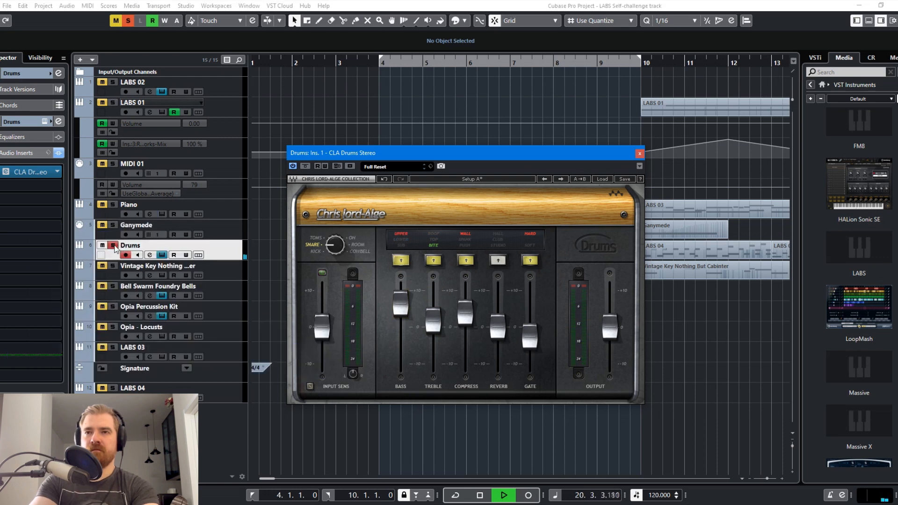
Step: Unsolo the Drums track and play the full mix from bar 4, comparing it with and without CLA Drums
{"action": "left_click", "coordinate": [113, 246]}
{"action": "left_click", "coordinate": [639, 153]}
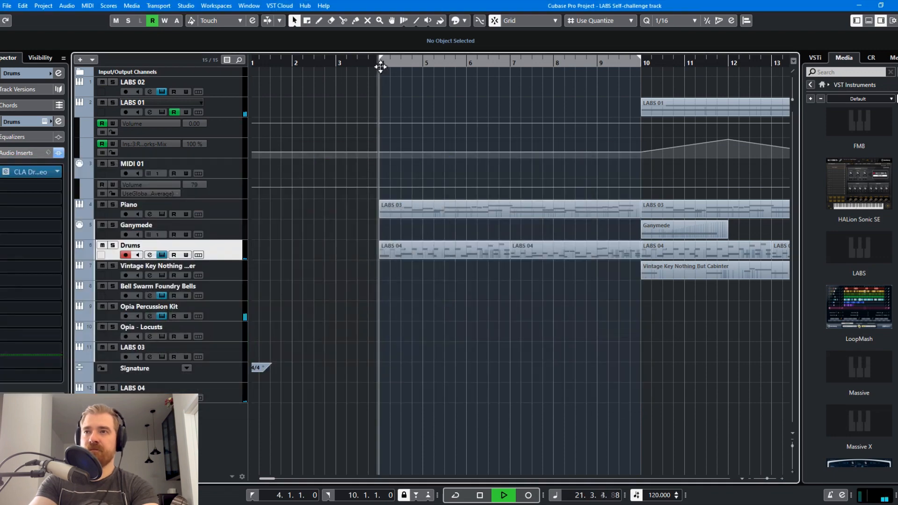
{"action": "left_click_drag", "start_coordinate": [381, 64], "coordinate": [391, 76]}
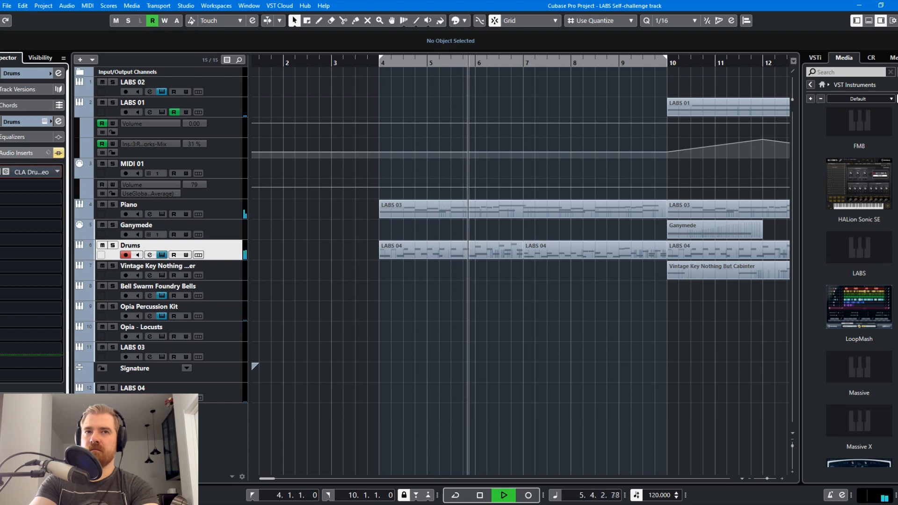
{"action": "left_click", "coordinate": [3, 173]}
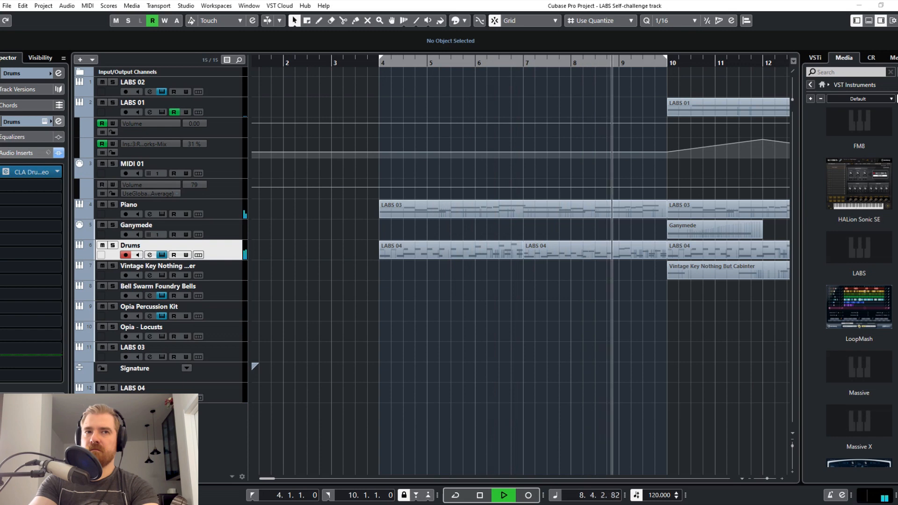
Step: Set CLA Drums' treble to -1.1 and its bass type to Sub, and close the effect window
{"action": "left_click_drag", "start_coordinate": [453, 213], "coordinate": [445, 163]}
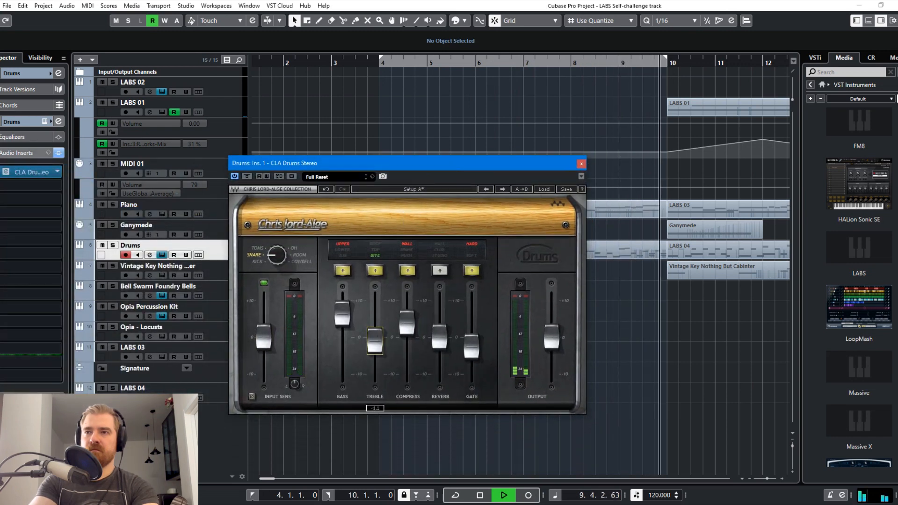
{"action": "left_click", "coordinate": [342, 272]}
{"action": "left_click", "coordinate": [342, 271]}
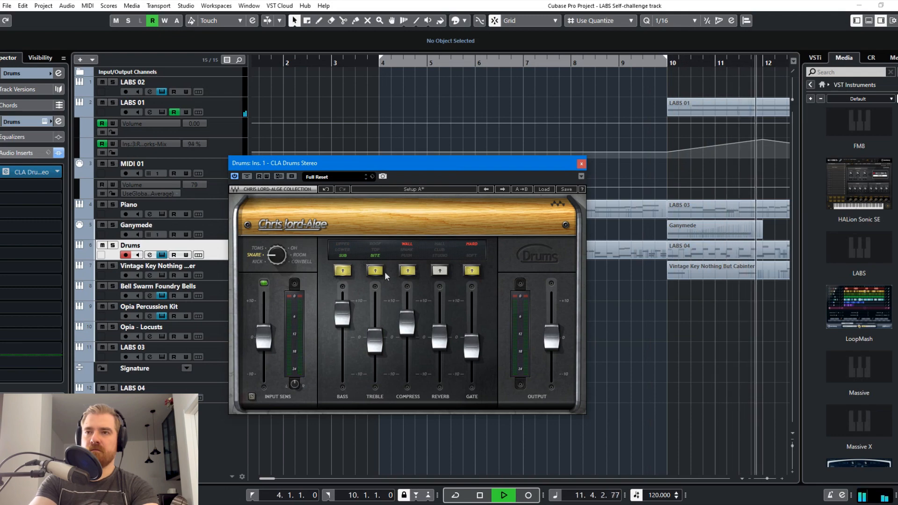
{"action": "left_click", "coordinate": [581, 163]}
Step: Collapse the locator range by bringing the right locator back to bar 4
{"action": "key", "text": "g"}
{"action": "key", "text": "g"}
{"action": "key", "text": "g"}
{"action": "key", "text": "g"}
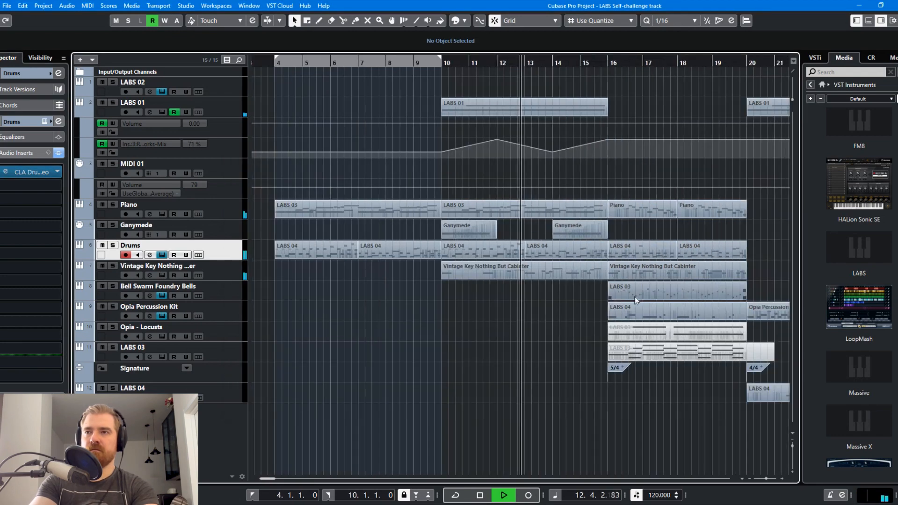
{"action": "left_click_drag", "start_coordinate": [451, 61], "coordinate": [312, 60]}
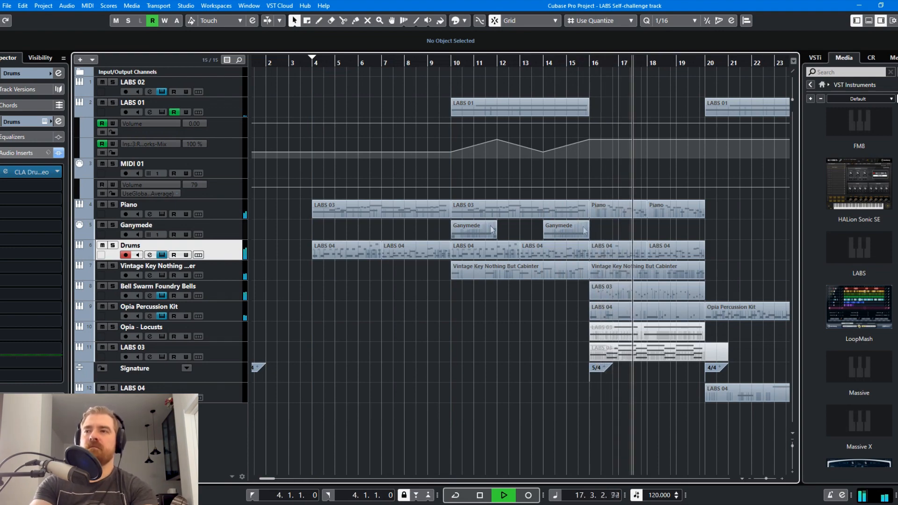
Step: Try to move the LABS 01, Opia Percussion Kit and LABS 04 events at bar 20 further along the timeline
{"action": "key", "text": "g"}
{"action": "key", "text": "h"}
{"action": "key", "text": "g"}
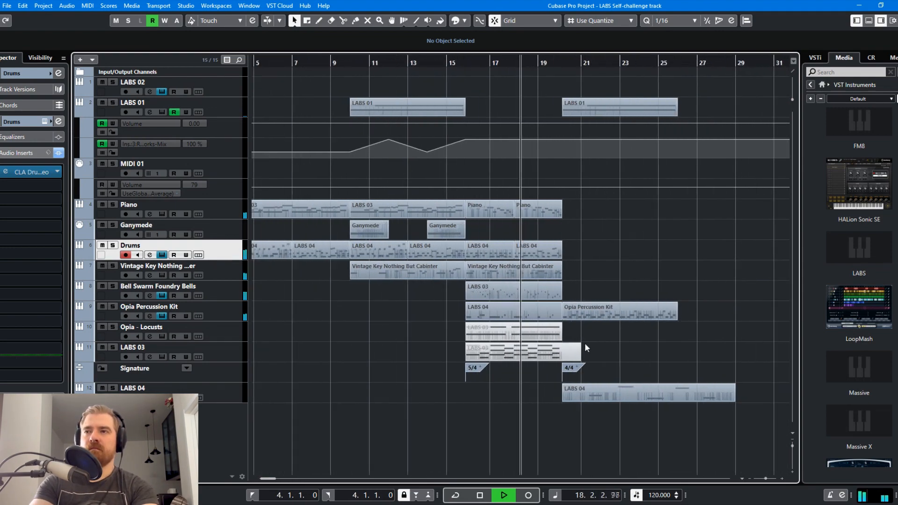
{"action": "left_click_drag", "start_coordinate": [729, 418], "coordinate": [604, 105]}
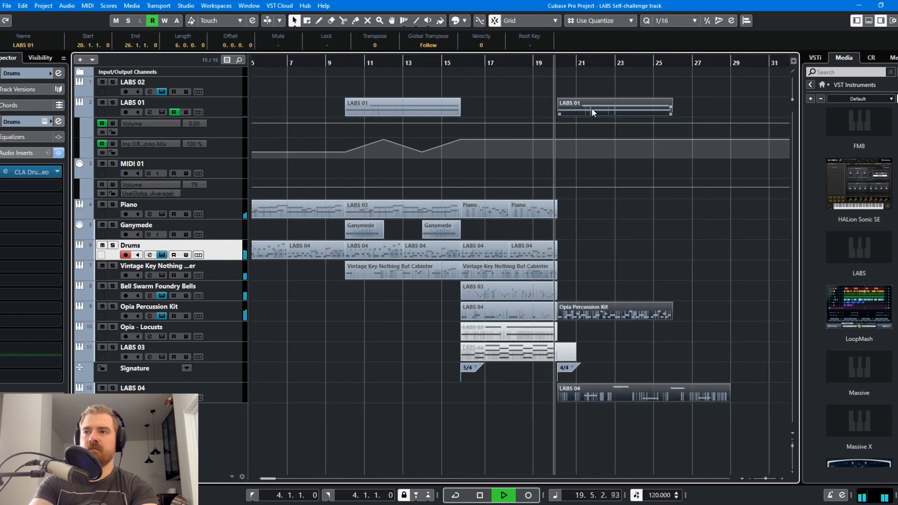
{"action": "left_click_drag", "start_coordinate": [596, 111], "coordinate": [694, 118]}
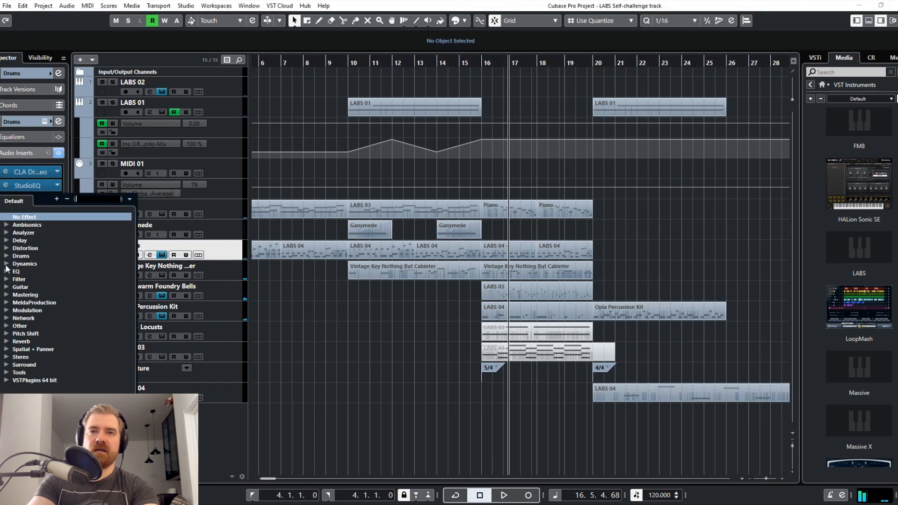
Step: Insert Solid Bus Comp in the Drums track's third insert slot and play from just before bar 10
{"action": "left_click", "coordinate": [7, 264]}
{"action": "left_click", "coordinate": [52, 379]}
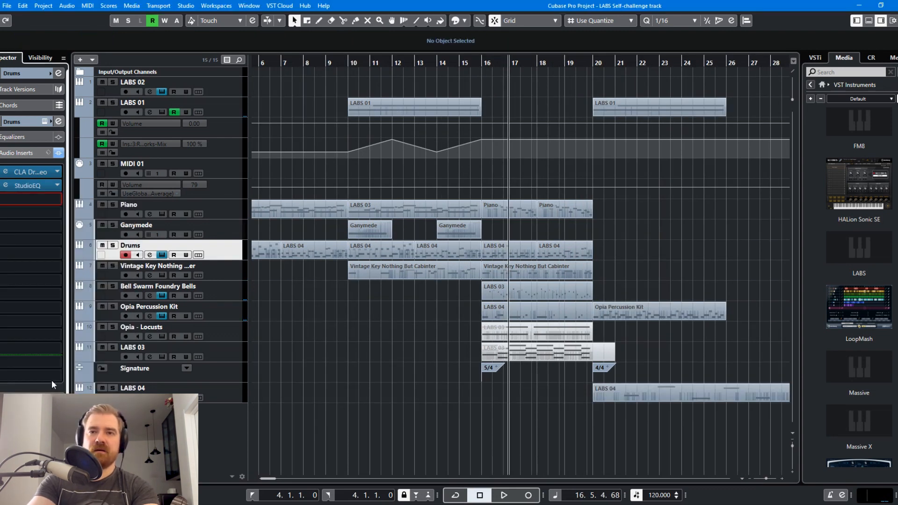
{"action": "left_click", "coordinate": [345, 63]}
{"action": "key", "text": "space"}
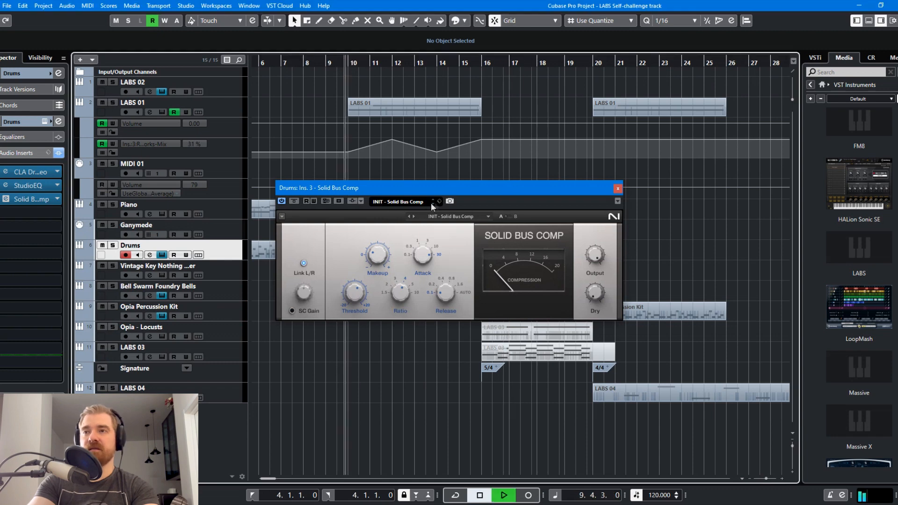
Step: Audition the Solid Bus Comp presets on the drums, including Mixbus Parallel, Drum Bus and Crushed
{"action": "left_click", "coordinate": [433, 203]}
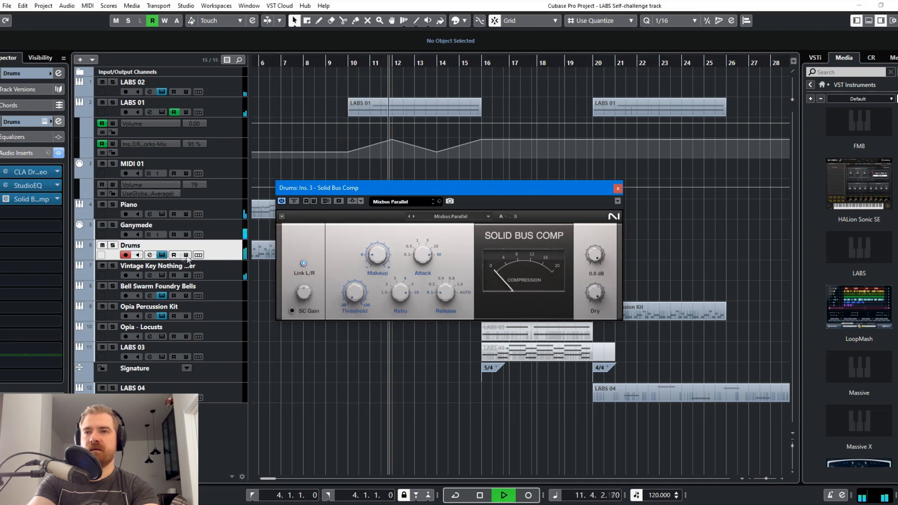
{"action": "left_click", "coordinate": [432, 204]}
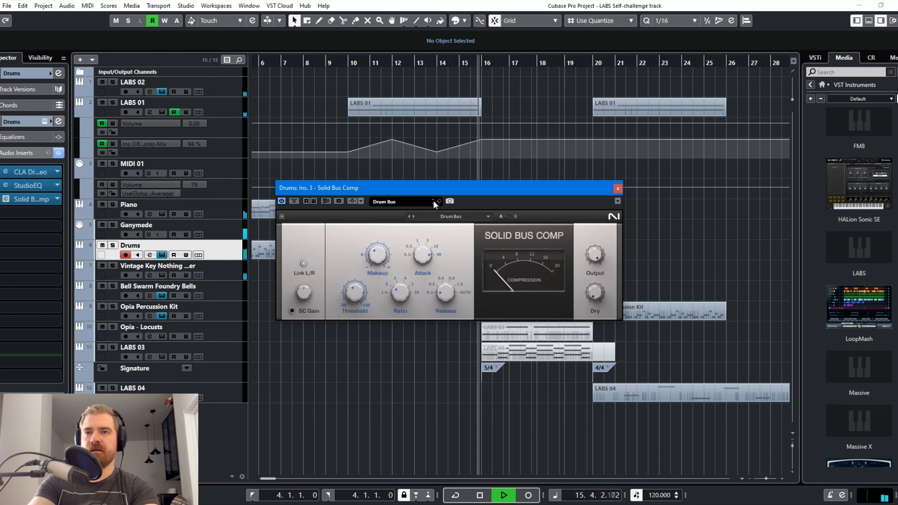
{"action": "left_click", "coordinate": [433, 204]}
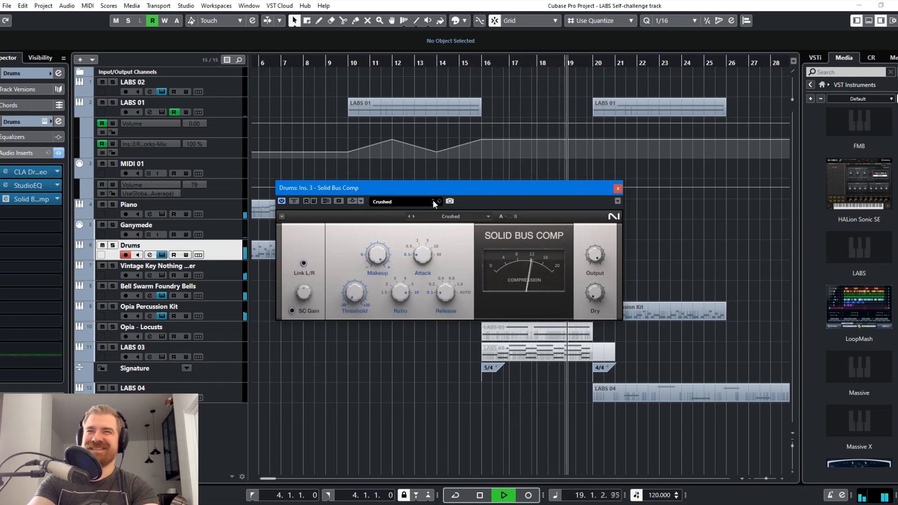
{"action": "left_click", "coordinate": [433, 200]}
{"action": "left_click", "coordinate": [434, 200]}
{"action": "key", "text": "space"}
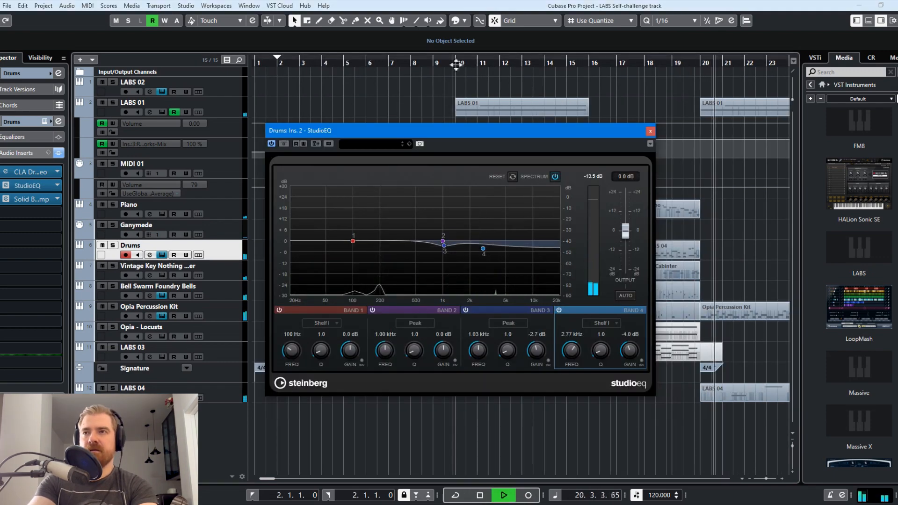
Step: Move Solid Bus Comp to the Drums track's fourth insert slot and insert a second StudioEQ in the third
{"action": "left_click_drag", "start_coordinate": [467, 132], "coordinate": [398, 163]}
{"action": "left_click_drag", "start_coordinate": [31, 199], "coordinate": [31, 212]}
{"action": "left_click", "coordinate": [33, 201]}
{"action": "left_click", "coordinate": [36, 333]}
Step: Cut the new StudioEQ's band 4 shelf by 24 dB at about 15 kHz and close both StudioEQ windows
{"action": "left_click_drag", "start_coordinate": [487, 244], "coordinate": [506, 300]}
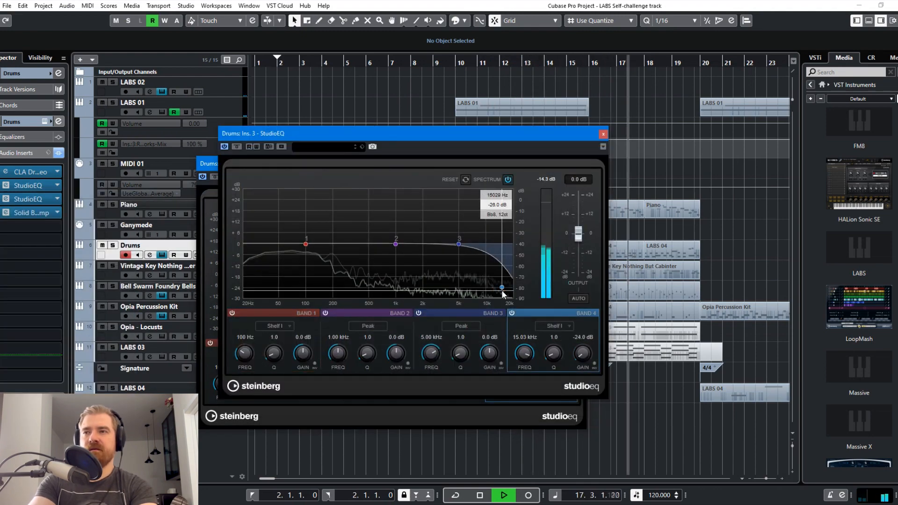
{"action": "left_click", "coordinate": [603, 134]}
{"action": "left_click", "coordinate": [581, 164]}
Step: Insert ModMachine in the Drums track's fifth insert slot, after Solid Bus Comp
{"action": "key", "text": "g"}
{"action": "left_click_drag", "start_coordinate": [698, 412], "coordinate": [606, 78]}
{"action": "left_click_drag", "start_coordinate": [328, 62], "coordinate": [328, 66]}
{"action": "left_click", "coordinate": [22, 227]}
{"action": "left_click", "coordinate": [38, 275]}
{"action": "left_click", "coordinate": [392, 104]}
{"action": "double_click", "coordinate": [402, 231]}
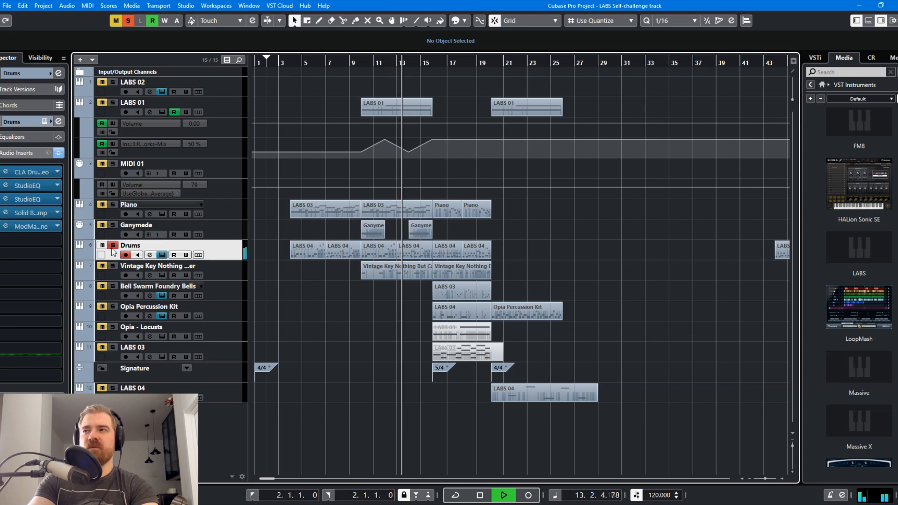
Step: Unsolo the Drums track, stop playback and place the cursor just before bar 10
{"action": "left_click", "coordinate": [113, 246]}
{"action": "key", "text": "space"}
{"action": "left_click", "coordinate": [361, 62]}
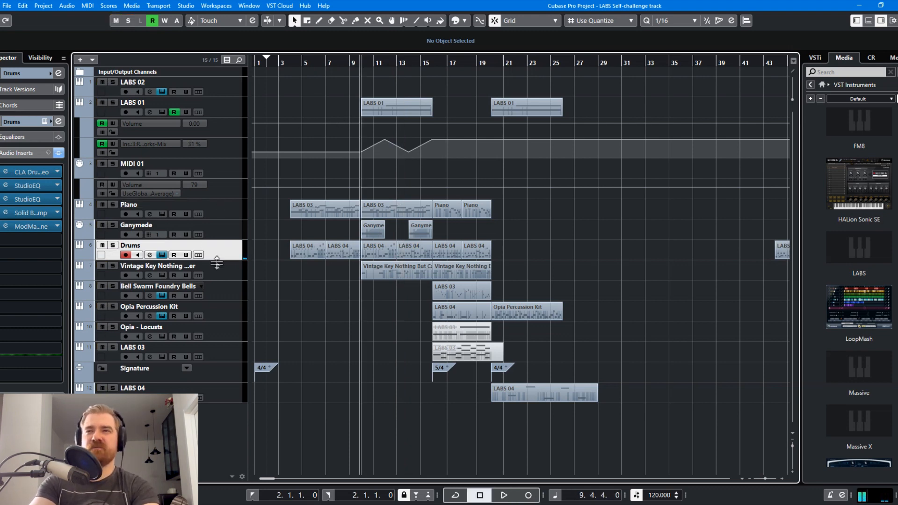
Step: Select the Bell Swarm Foundry Bells track and play the arrangement from bar 16
{"action": "left_click", "coordinate": [226, 294]}
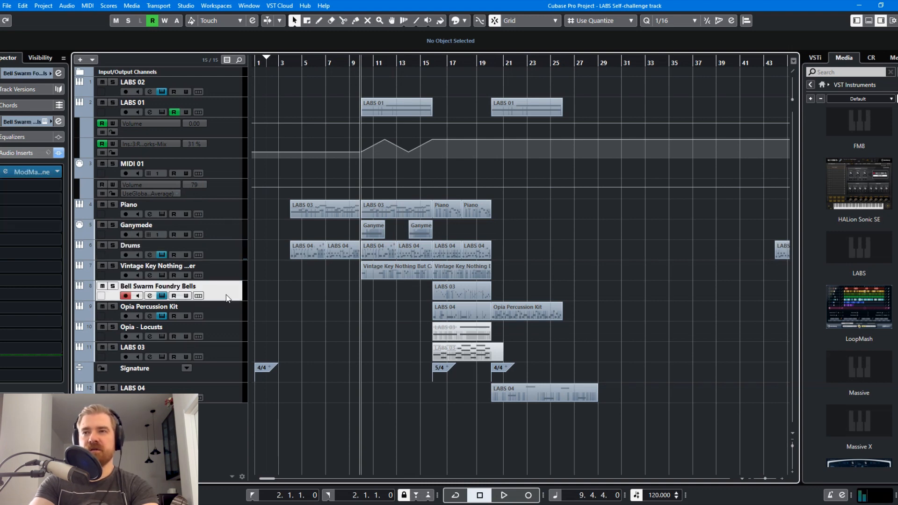
{"action": "double_click", "coordinate": [433, 64]}
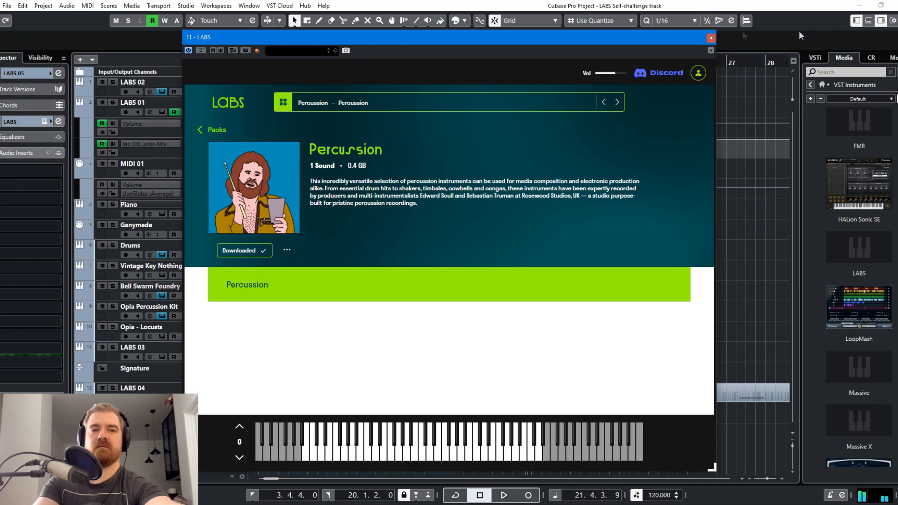
Step: Close the LABS Percussion instrument window and place the playback cursor at bar 20
{"action": "left_click", "coordinate": [711, 38]}
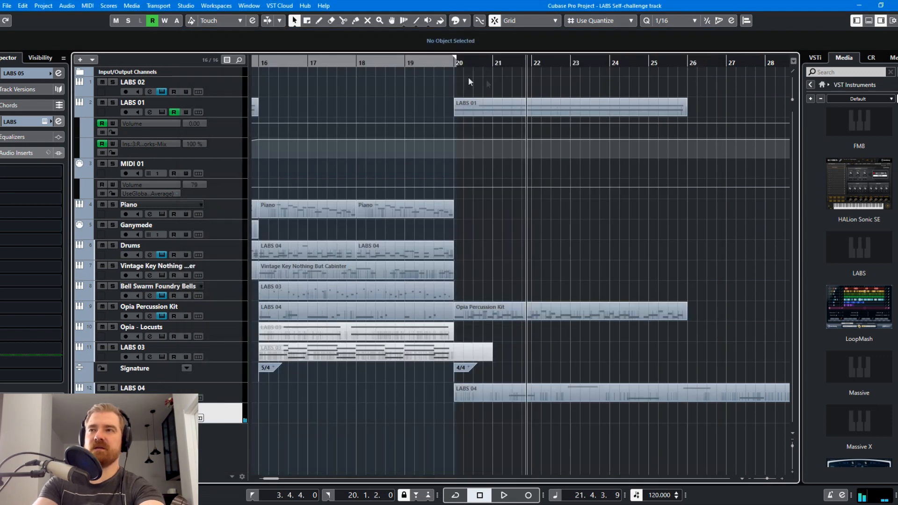
{"action": "left_click", "coordinate": [452, 65]}
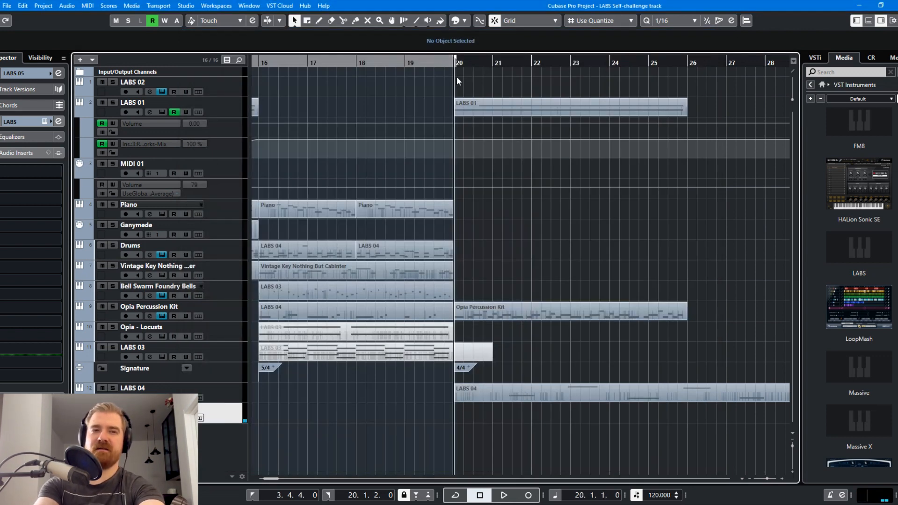
Step: Record a LABS 05 part starting at bar 20
{"action": "key", "text": "KP_Multiply"}
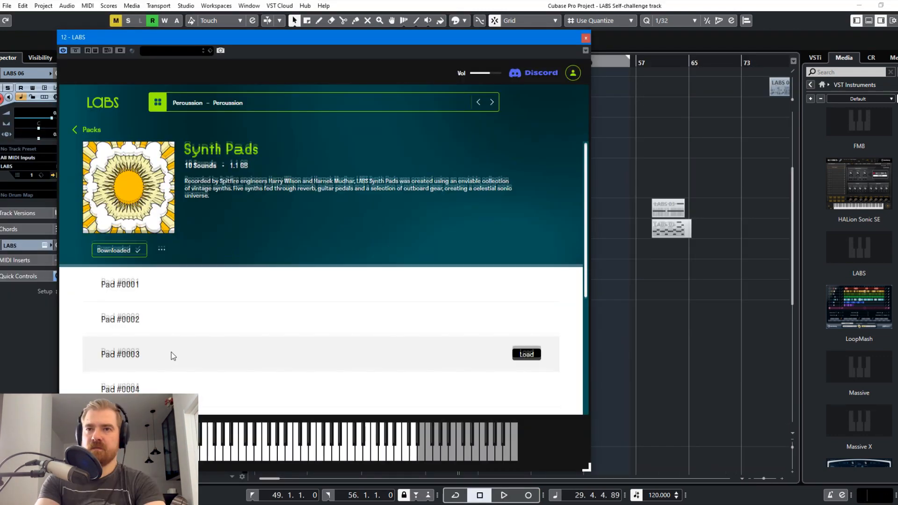
Step: Browse the Synth Pads pack in the LABS 06 instrument and record a LABS 06 part from bar 24
{"action": "scroll", "coordinate": [168, 355], "scroll_direction": "down", "scroll_amount": 1}
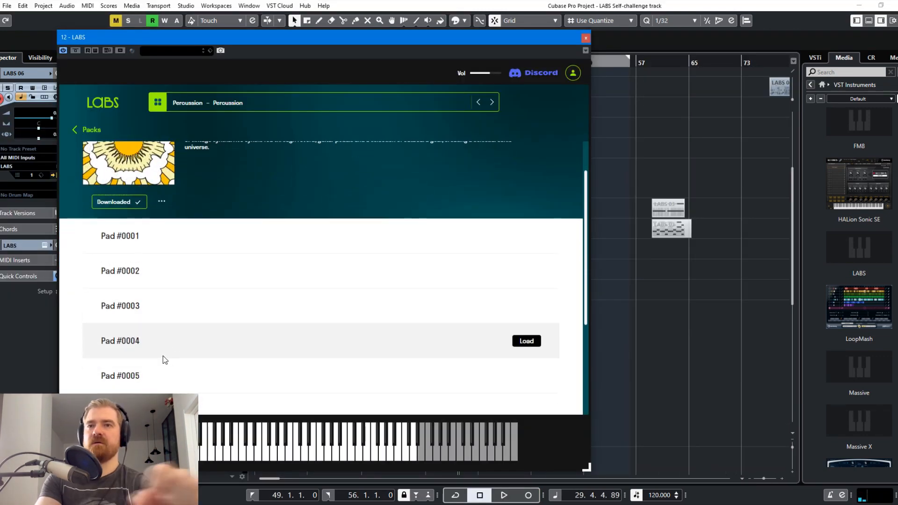
{"action": "left_click_drag", "start_coordinate": [473, 39], "coordinate": [0, 67]}
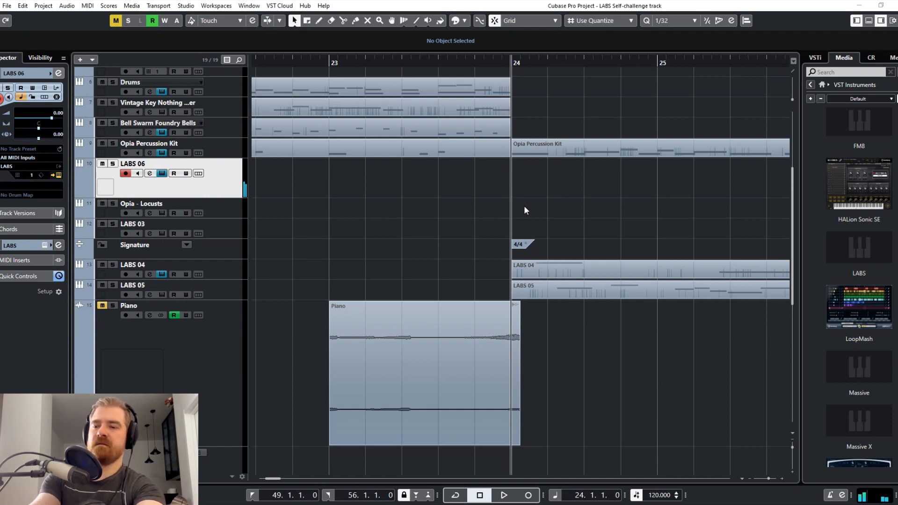
{"action": "key", "text": "KP_Multiply"}
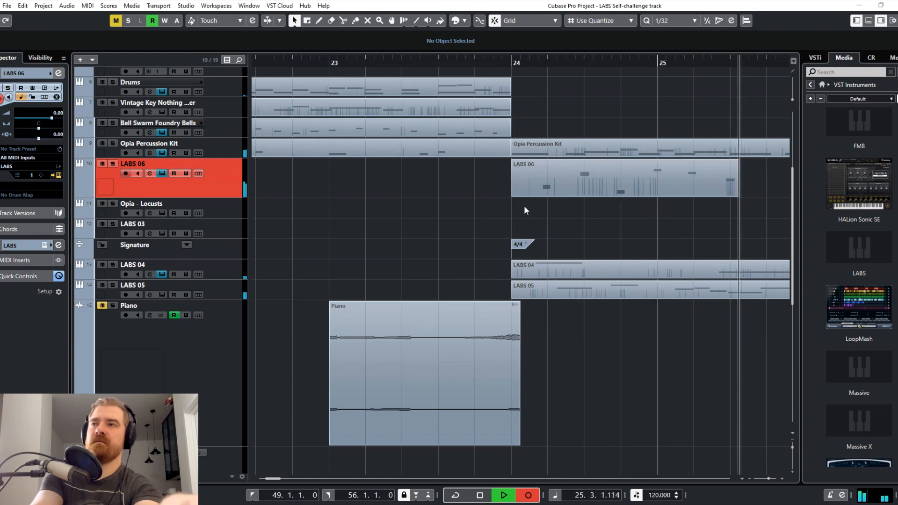
{"action": "key", "text": "space"}
Step: Set the quantize value to 1/8 and trim the end of the recorded LABS 06 event to 26.3.1.0
{"action": "key", "text": "g"}
{"action": "key", "text": "g"}
{"action": "key", "text": "g"}
{"action": "key", "text": "g"}
{"action": "key", "text": "g"}
{"action": "left_click", "coordinate": [665, 27]}
{"action": "left_click", "coordinate": [675, 65]}
{"action": "left_click_drag", "start_coordinate": [547, 193], "coordinate": [523, 193]}
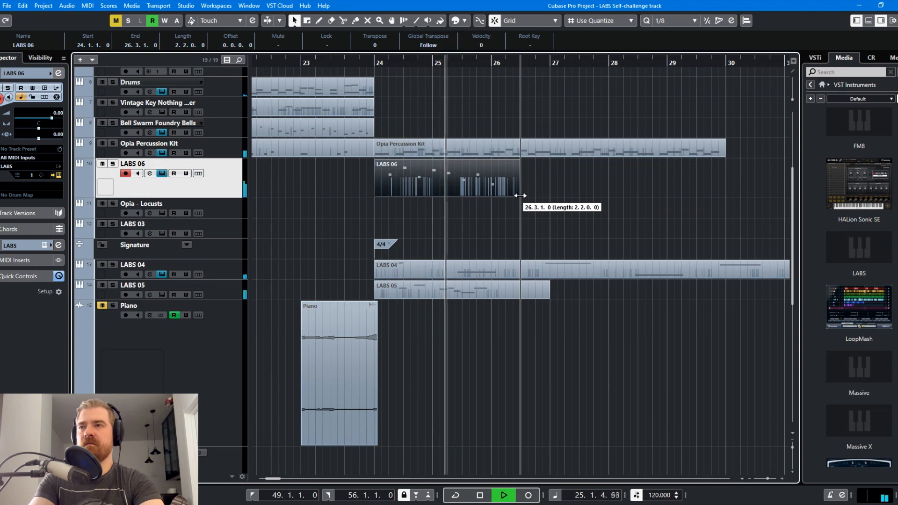
Step: Close the LABS 07 instrument window and record a LABS 07 part with the Deneb sound from bar 20
{"action": "key", "text": "g"}
{"action": "key", "text": "g"}
{"action": "key", "text": "g"}
{"action": "key", "text": "g"}
{"action": "key", "text": "g"}
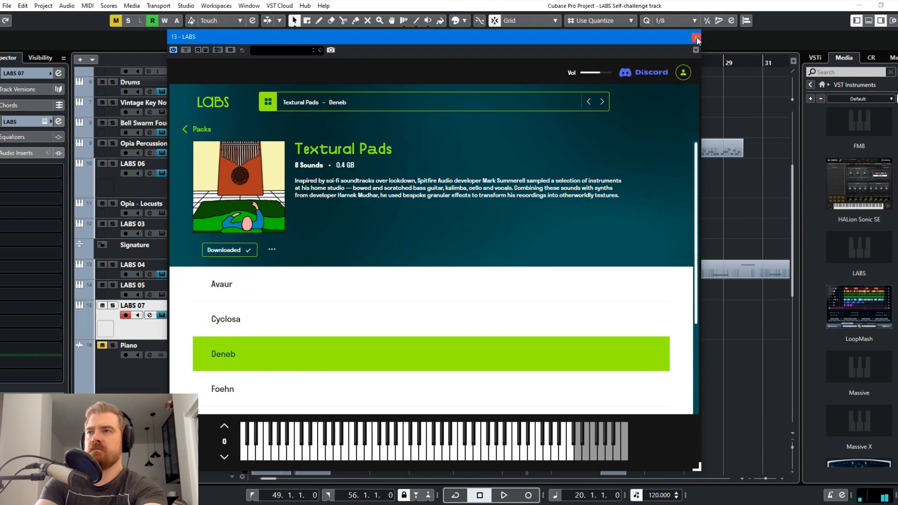
{"action": "left_click", "coordinate": [697, 37]}
{"action": "key", "text": "KP_Multiply"}
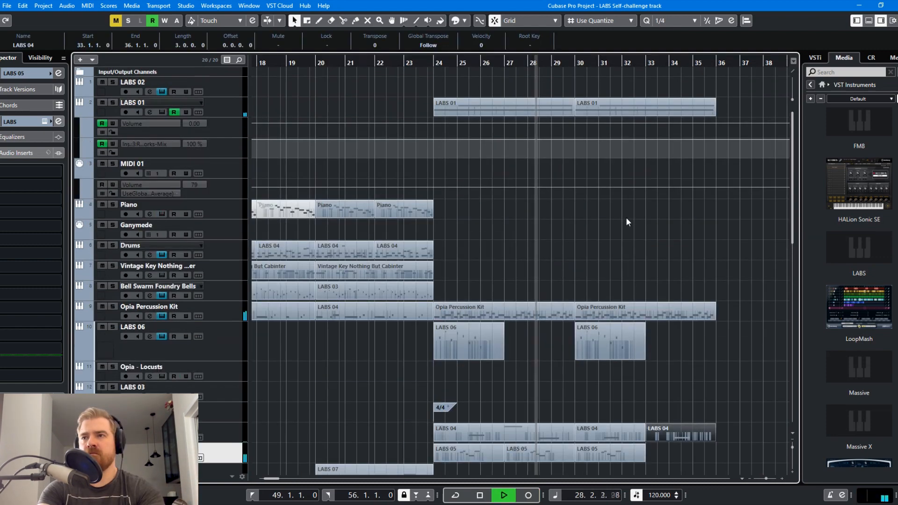
Step: Record a new part on the Vintage Key Nothing But Cabinter track starting at bar 24
{"action": "left_click", "coordinate": [380, 342]}
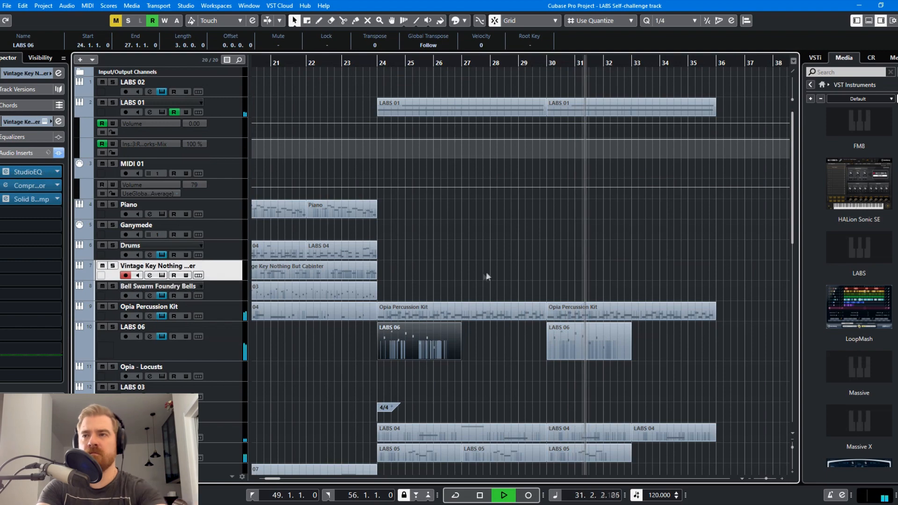
{"action": "key", "text": "g"}
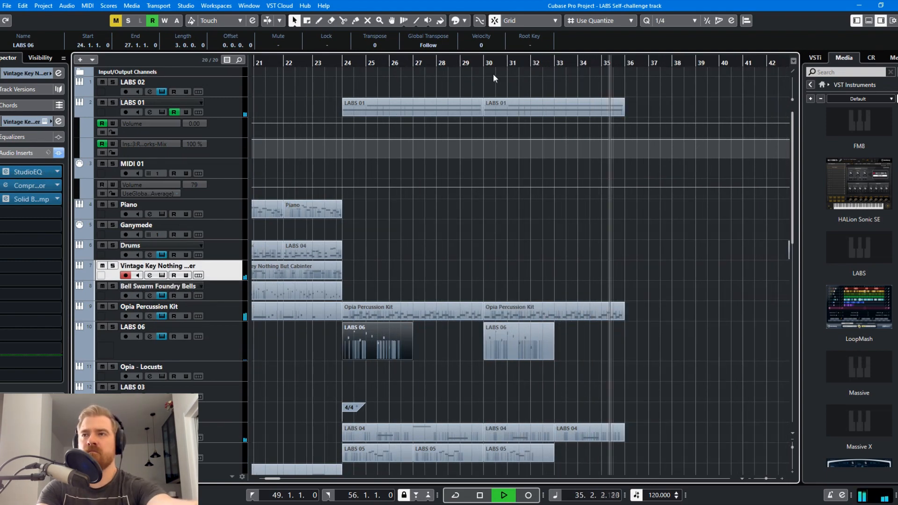
{"action": "left_click", "coordinate": [345, 66]}
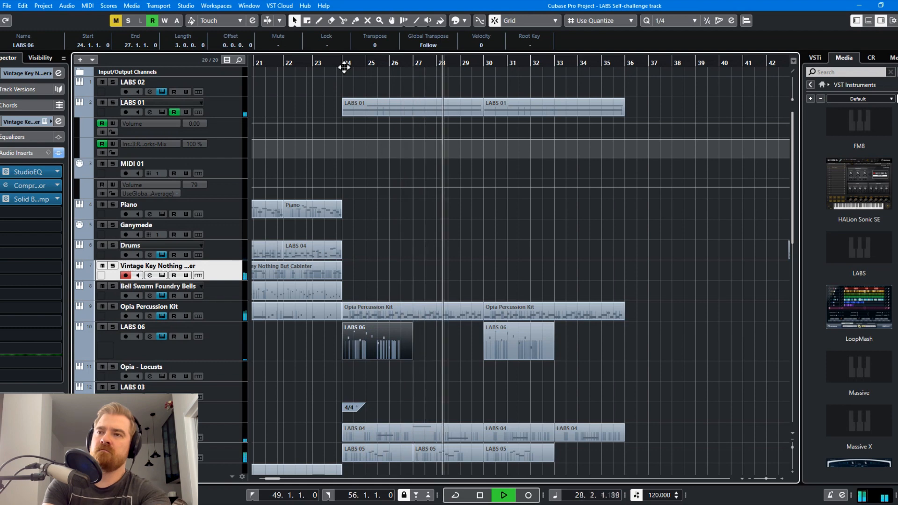
{"action": "key", "text": "space"}
{"action": "key", "text": "KP_Multiply"}
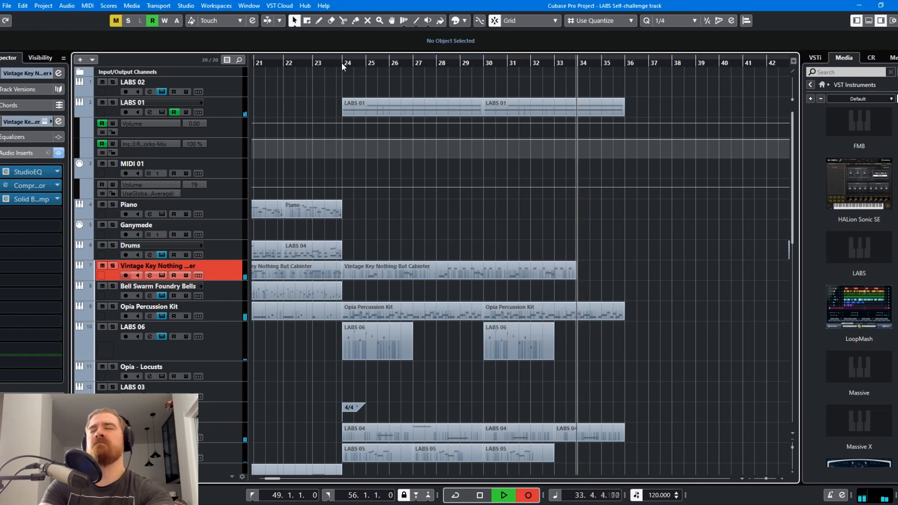
{"action": "key", "text": "space"}
Step: Set the quantize value to 1/16 and open the new Vintage Key part in the Key Editor at a note in bar 28
{"action": "left_click", "coordinate": [673, 20]}
{"action": "left_click", "coordinate": [677, 76]}
{"action": "double_click", "coordinate": [546, 269]}
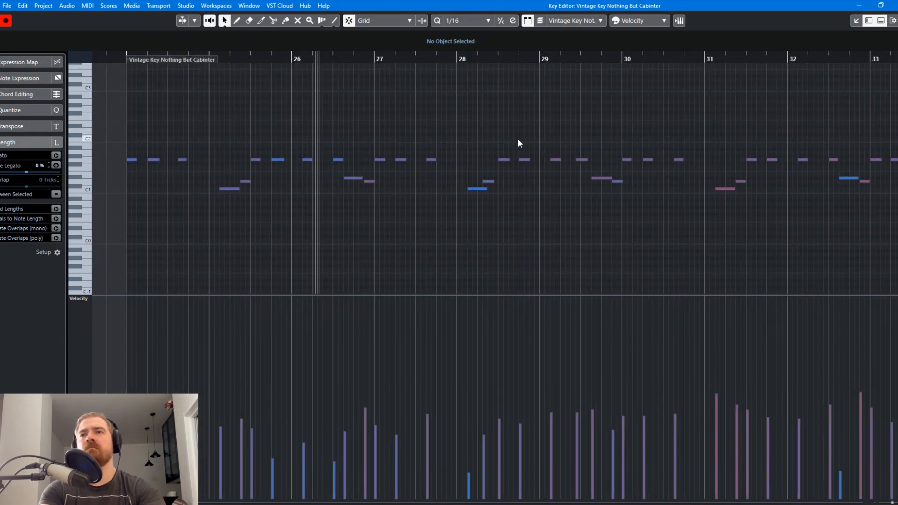
{"action": "left_click", "coordinate": [490, 182]}
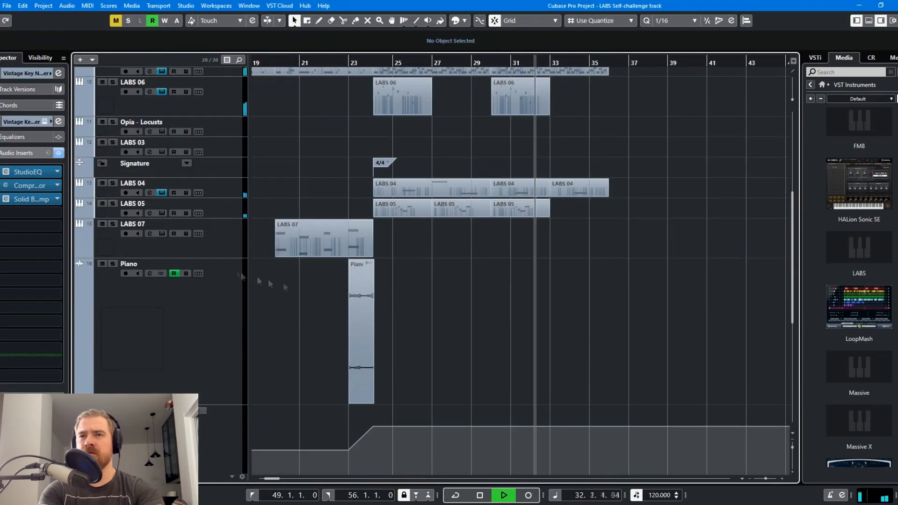
Step: Select the LABS 07 track and stop playback
{"action": "left_click", "coordinate": [178, 322]}
{"action": "key", "text": "g"}
{"action": "key", "text": "space"}
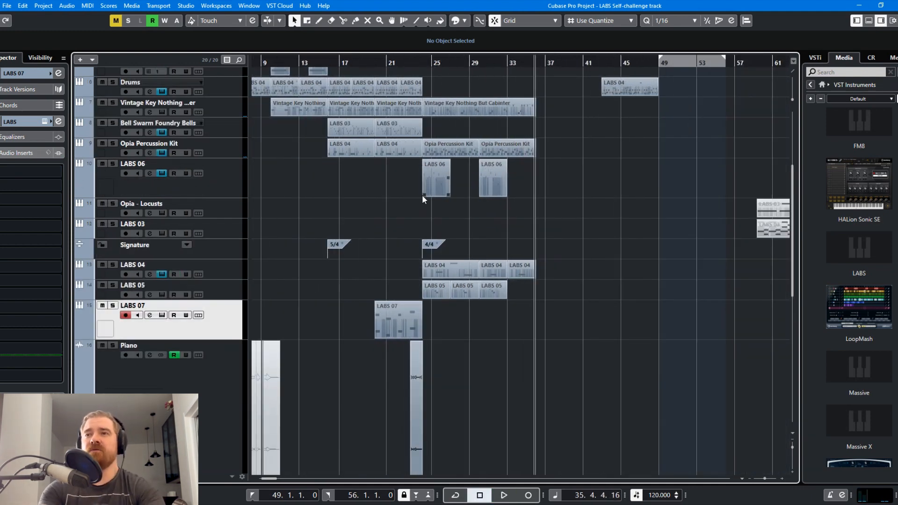
Step: Select the unused events parked beyond bar 41 on all tracks and move them about 26 bars later
{"action": "key", "text": "h"}
{"action": "key", "text": "h"}
{"action": "key", "text": "h"}
{"action": "key", "text": "g"}
{"action": "key", "text": "g"}
{"action": "key", "text": "g"}
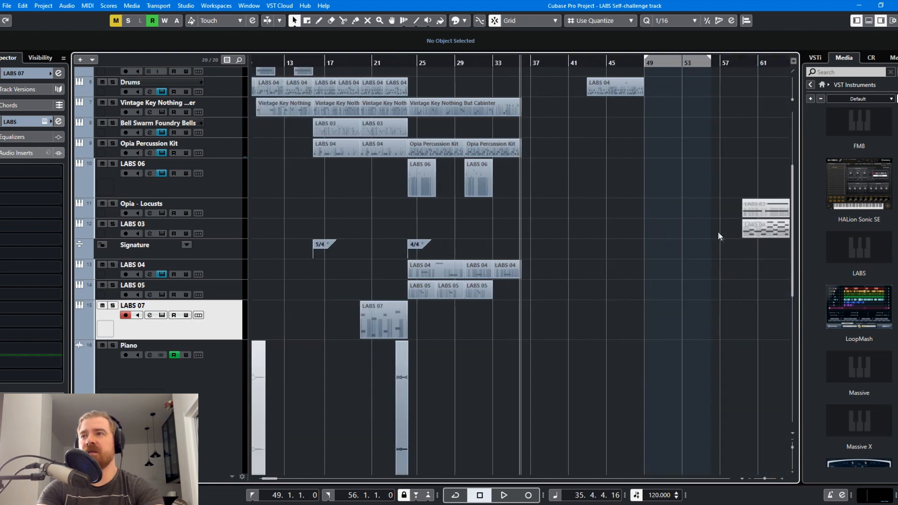
{"action": "left_click_drag", "start_coordinate": [760, 271], "coordinate": [512, 66]}
{"action": "left_click_drag", "start_coordinate": [518, 247], "coordinate": [649, 249]}
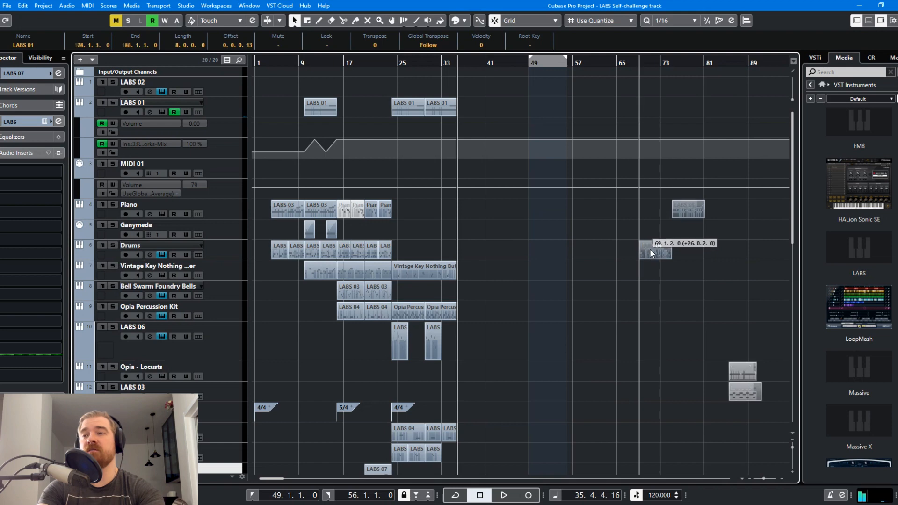
Step: Place the playback cursor at bar 24
{"action": "key", "text": "h"}
{"action": "key", "text": "h"}
{"action": "key", "text": "h"}
{"action": "key", "text": "g"}
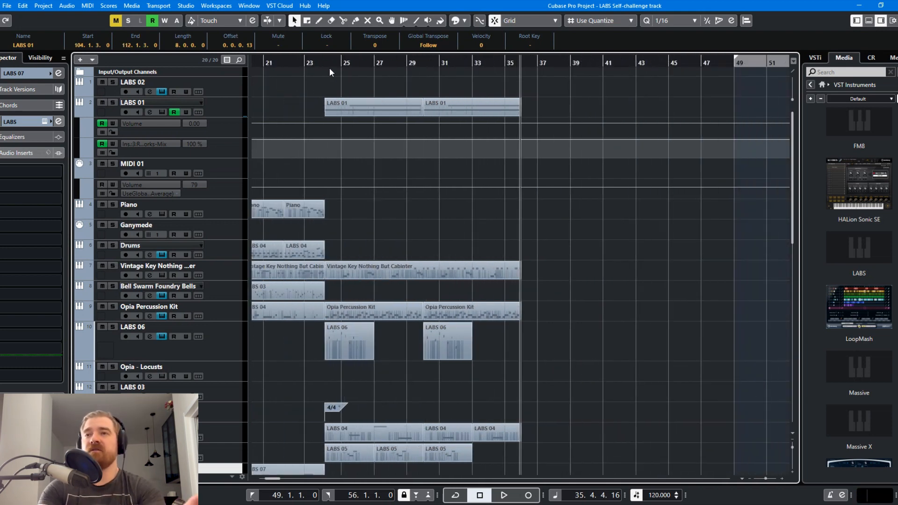
{"action": "left_click", "coordinate": [330, 66]}
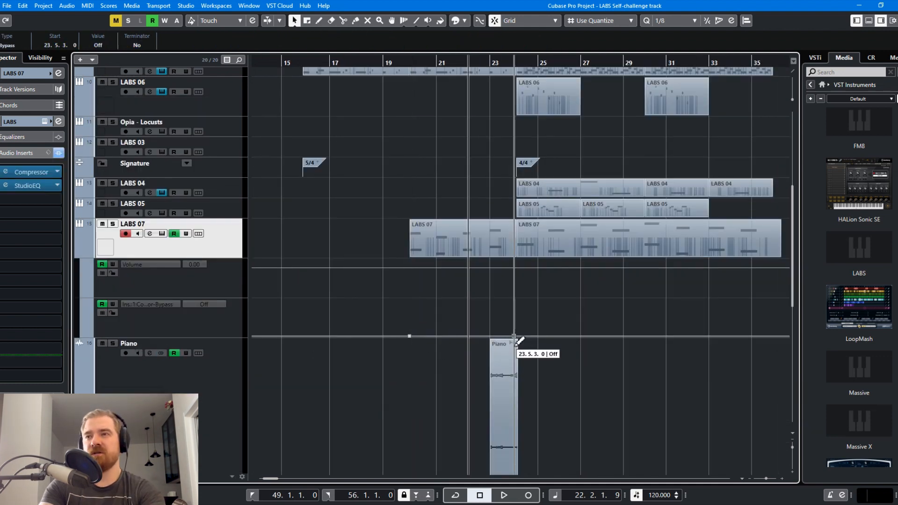
Step: Automate the LABS 07 Compressor bypass to switch on at bar 24 and play from bar 20
{"action": "left_click_drag", "start_coordinate": [517, 341], "coordinate": [517, 289]}
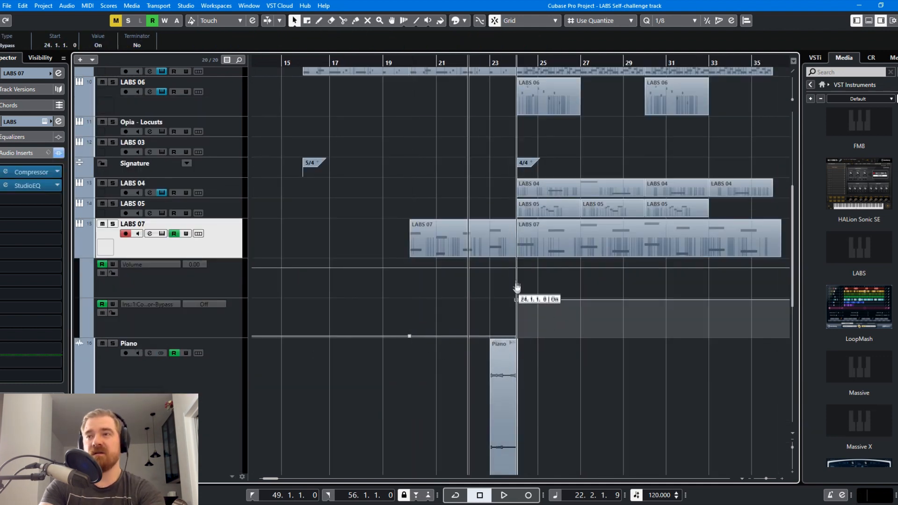
{"action": "left_click", "coordinate": [411, 75]}
{"action": "key", "text": "space"}
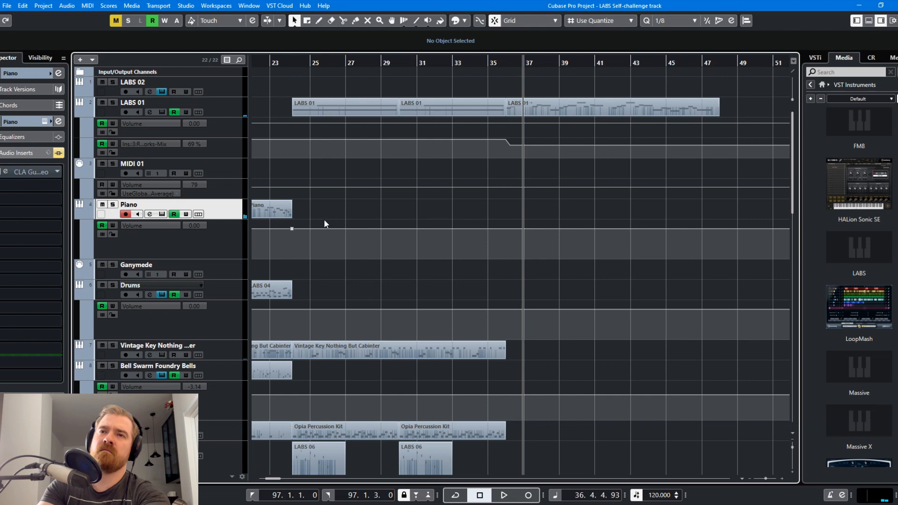
Step: Record a part on the Ganymede track starting at bar 36
{"action": "left_click", "coordinate": [229, 273]}
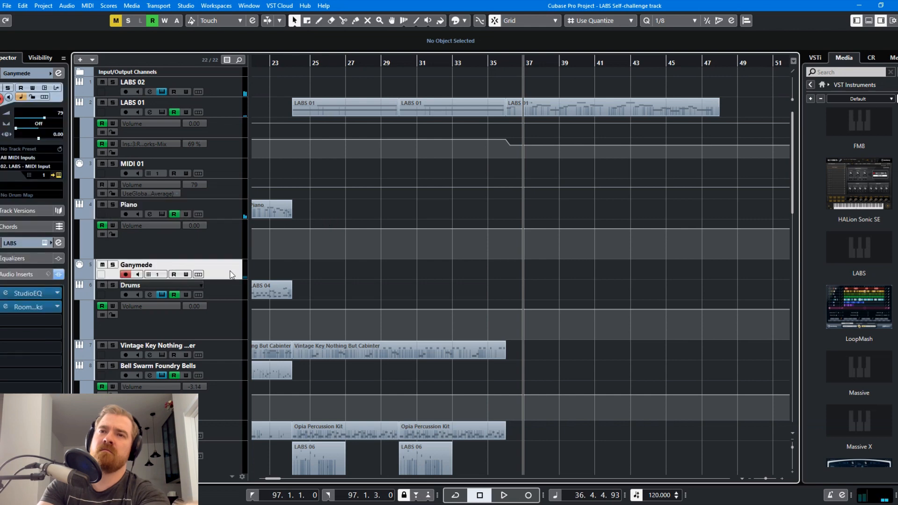
{"action": "left_click", "coordinate": [509, 66]}
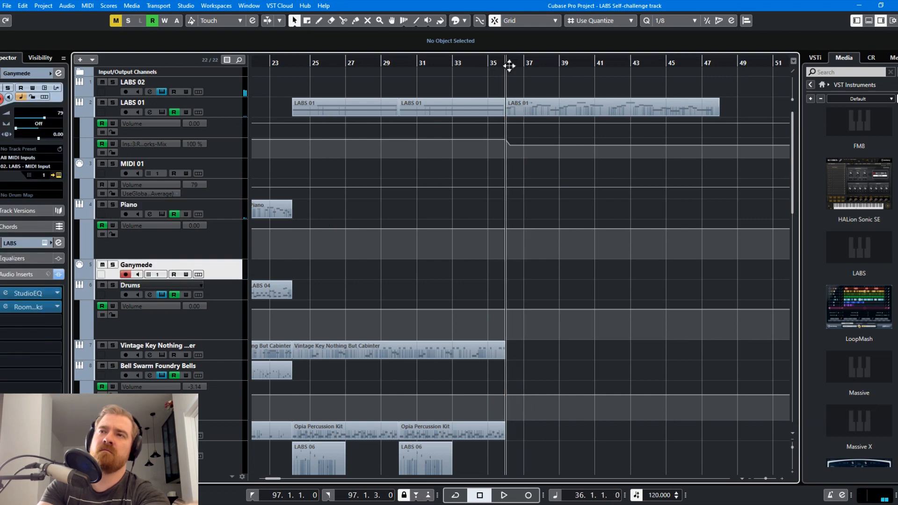
{"action": "key", "text": "KP_Multiply"}
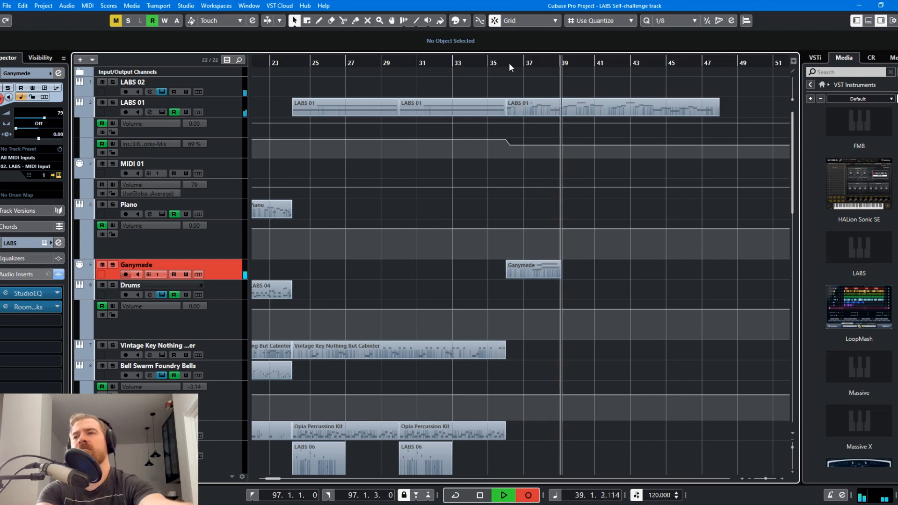
{"action": "key", "text": "space"}
Step: Play the arrangement from bar 24 and bring the lower tracks into view
{"action": "key", "text": "g"}
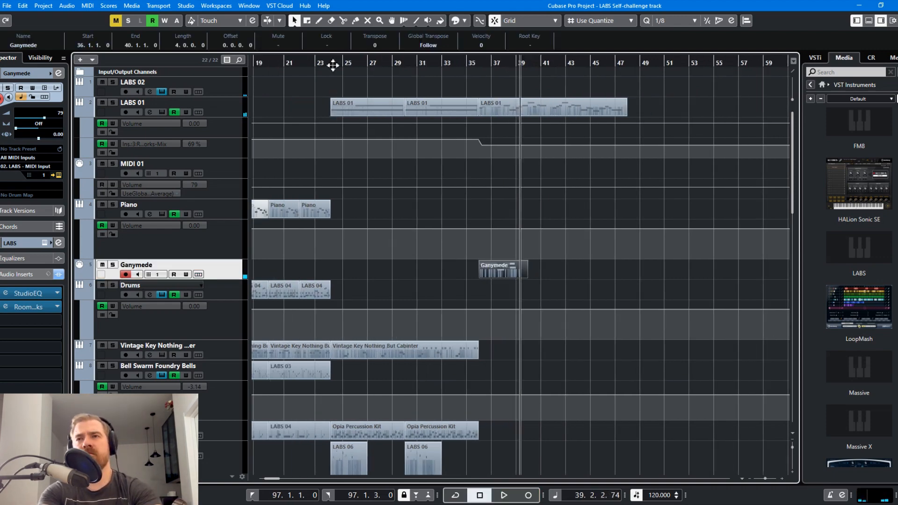
{"action": "left_click", "coordinate": [333, 65]}
{"action": "key", "text": "space"}
{"action": "scroll", "coordinate": [389, 169], "scroll_direction": "down", "scroll_amount": 5}
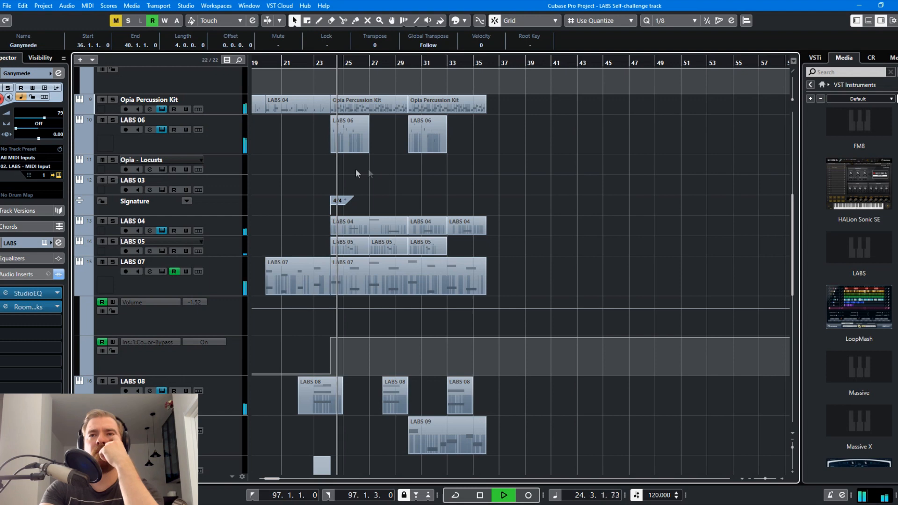
Step: Record a part on the Opia - Locusts track starting at bar 23
{"action": "left_click", "coordinate": [220, 171]}
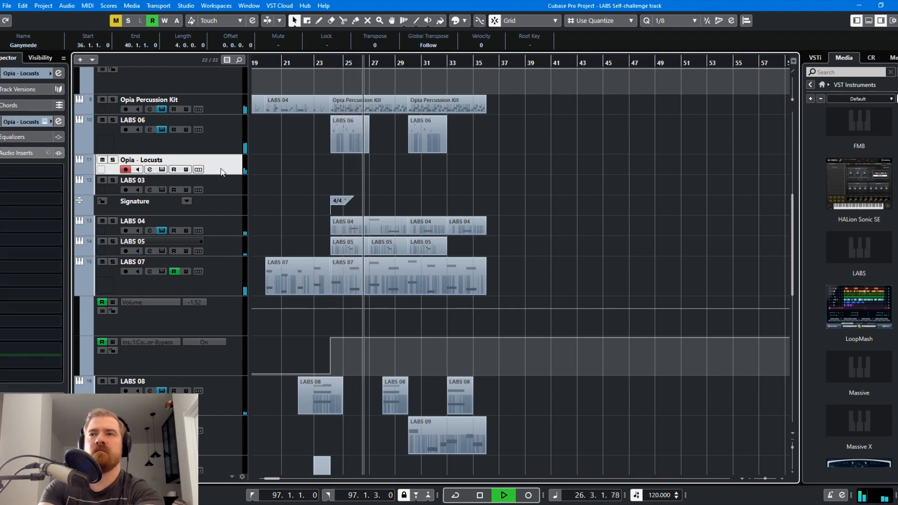
{"action": "key", "text": "h"}
{"action": "key", "text": "h"}
{"action": "key", "text": "h"}
{"action": "key", "text": "h"}
{"action": "key", "text": "h"}
{"action": "key", "text": "h"}
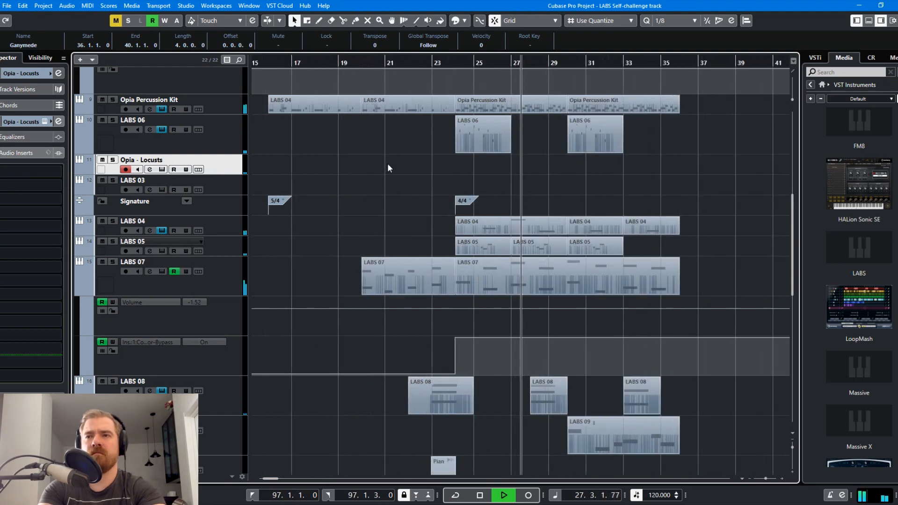
{"action": "key", "text": "space"}
{"action": "left_click", "coordinate": [326, 65]}
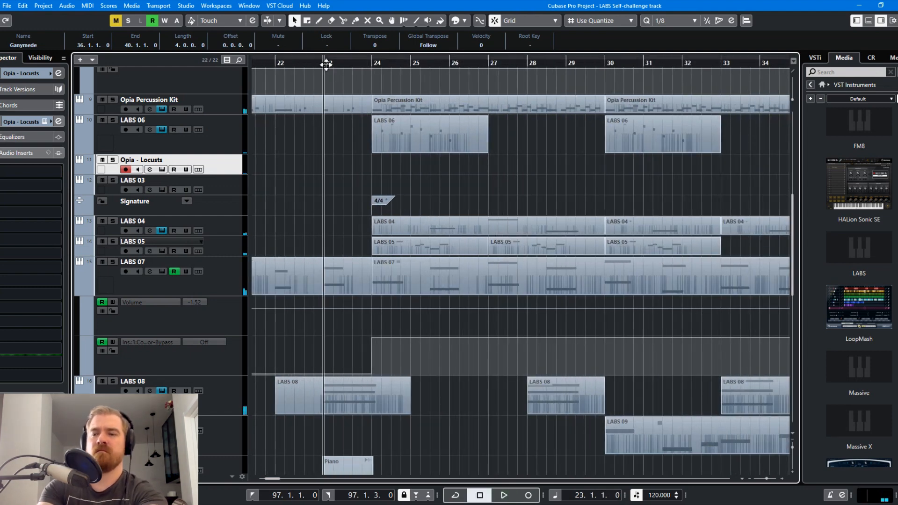
{"action": "key", "text": "KP_Multiply"}
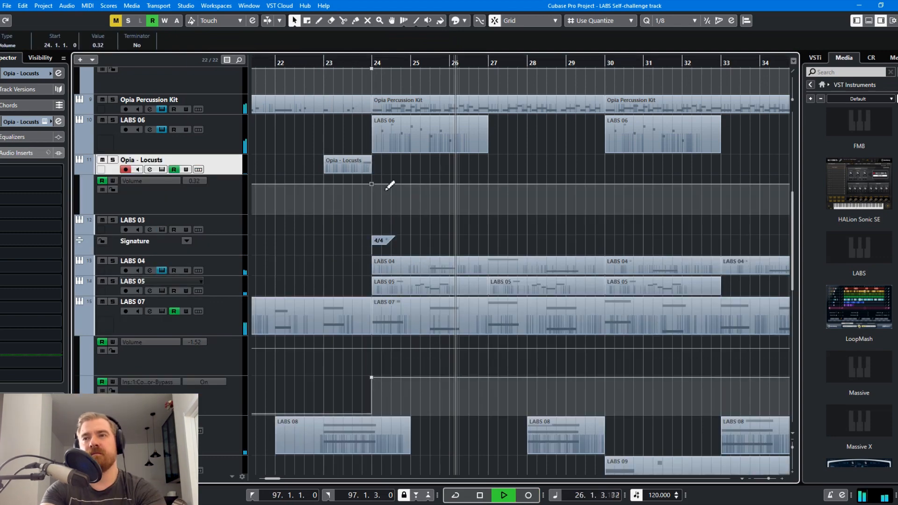
Step: Drop the Opia - Locusts volume automation to -oo at bar 24
{"action": "left_click_drag", "start_coordinate": [387, 186], "coordinate": [387, 213]}
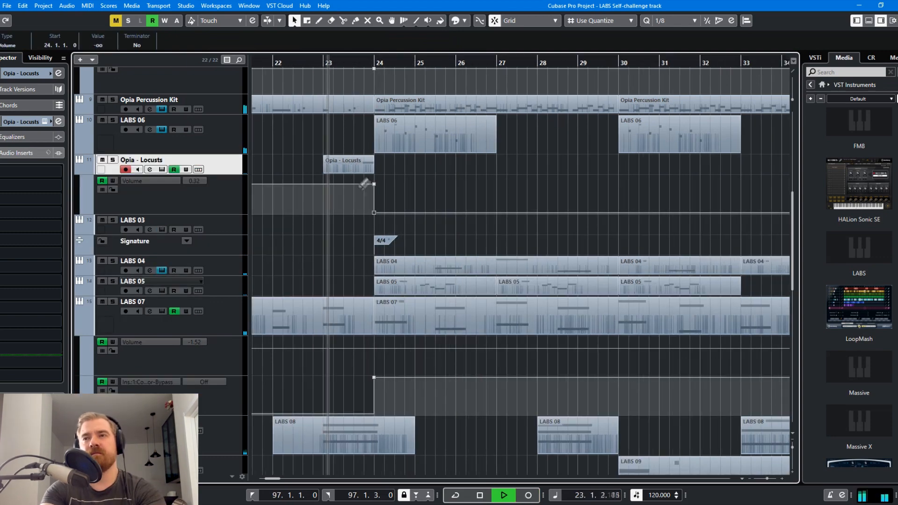
{"action": "key", "text": "h"}
{"action": "key", "text": "h"}
{"action": "key", "text": "h"}
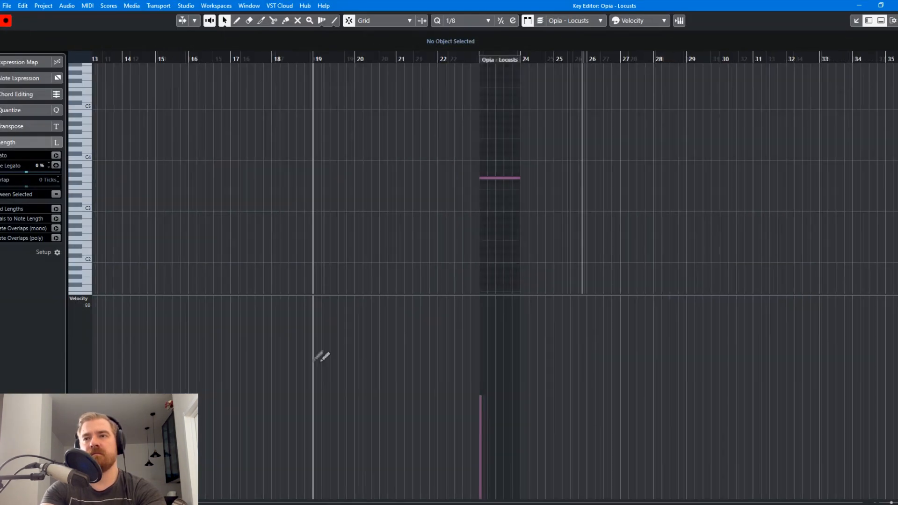
Step: Show the Modulation (CC1) lane for the Opia - Locusts part, draw a rising ramp from bar 23 to 24 and toggle playback
{"action": "left_click", "coordinate": [92, 314]}
{"action": "left_click", "coordinate": [107, 96]}
{"action": "key", "text": "8"}
{"action": "scroll", "coordinate": [500, 323], "scroll_direction": "up", "scroll_amount": 2}
{"action": "left_click", "coordinate": [484, 21]}
{"action": "left_click", "coordinate": [482, 108]}
{"action": "mouse_move", "coordinate": [394, 415]}
{"action": "left_mouse_down"}
{"action": "mouse_move", "coordinate": [440, 411]}
{"action": "mouse_move", "coordinate": [606, 297]}
{"action": "left_mouse_up"}
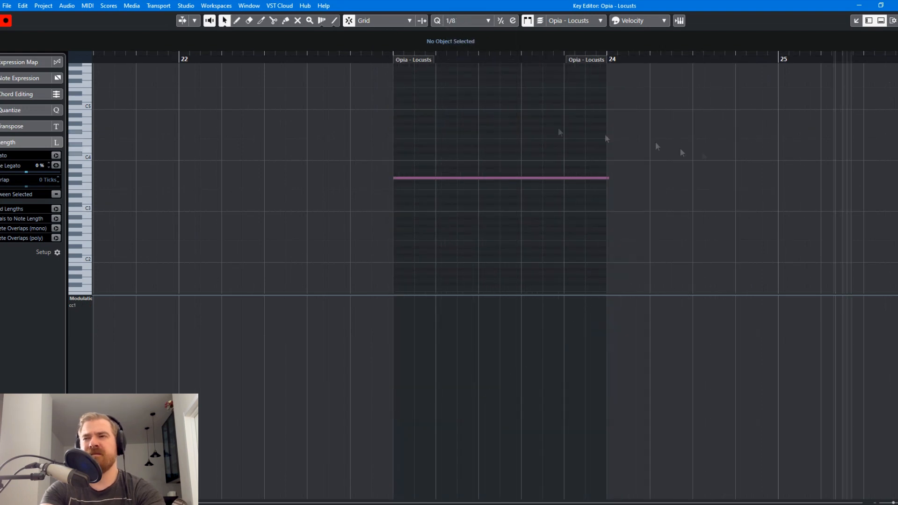
{"action": "key", "text": "space"}
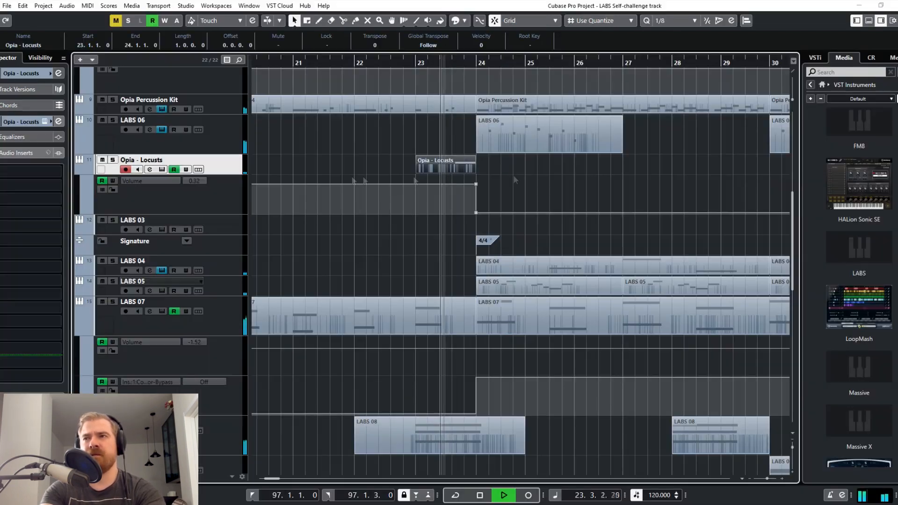
Step: Turn the Opia - Locusts volume drop into a fade from bar 24 down to -oo at bar 25
{"action": "left_click", "coordinate": [531, 214]}
{"action": "left_click_drag", "start_coordinate": [531, 224], "coordinate": [526, 225]}
{"action": "key", "text": "g"}
{"action": "key", "text": "g"}
{"action": "key", "text": "g"}
{"action": "key", "text": "g"}
{"action": "key", "text": "g"}
{"action": "key", "text": "g"}
{"action": "key", "text": "g"}
{"action": "key", "text": "g"}
{"action": "key", "text": "g"}
{"action": "key", "text": "g"}
{"action": "key", "text": "g"}
{"action": "key", "text": "g"}
{"action": "key", "text": "g"}
{"action": "key", "text": "h"}
{"action": "key", "text": "h"}
{"action": "key", "text": "h"}
{"action": "key", "text": "h"}
{"action": "key", "text": "h"}
{"action": "key", "text": "h"}
{"action": "key", "text": "h"}
{"action": "key", "text": "h"}
{"action": "key", "text": "h"}
{"action": "key", "text": "h"}
{"action": "key", "text": "h"}
{"action": "key", "text": "h"}
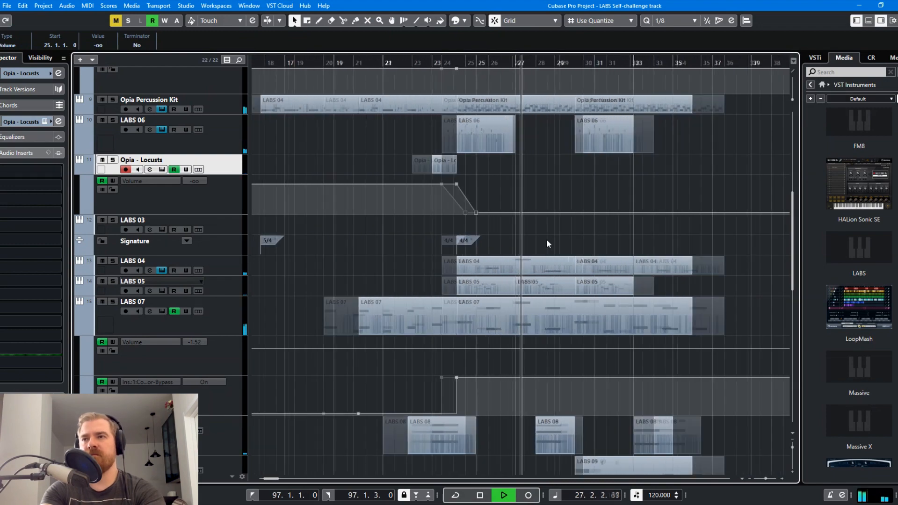
Step: Insert CLA Drums Stereo in the Opia Percussion Kit track's second insert slot, after ModMachine
{"action": "left_click", "coordinate": [168, 101]}
{"action": "left_click", "coordinate": [23, 187]}
{"action": "key", "text": "Escape"}
{"action": "left_click", "coordinate": [24, 187]}
{"action": "left_click", "coordinate": [45, 218]}
{"action": "left_click", "coordinate": [314, 224]}
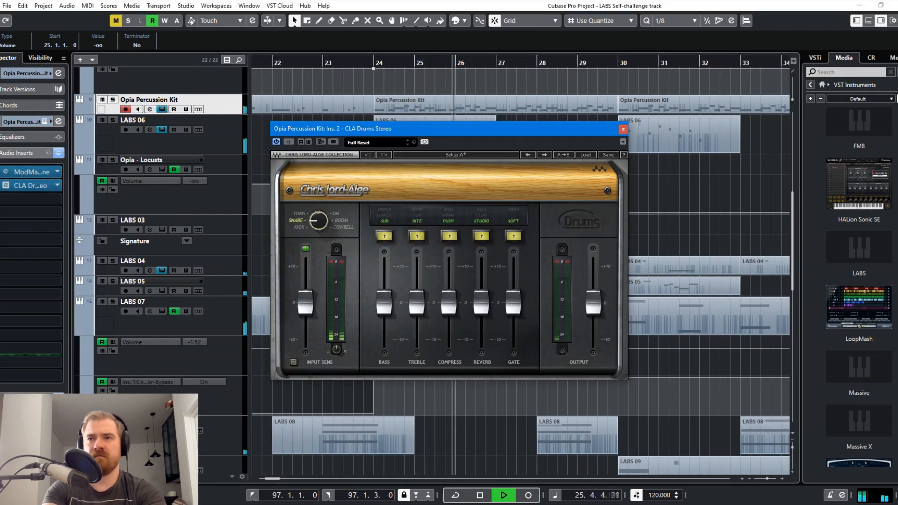
Step: In CLA Drums on the Opia Percussion Kit, raise Bass, switch Treble off and set Compress to Wall
{"action": "left_click_drag", "start_coordinate": [384, 303], "coordinate": [449, 272]}
{"action": "left_click", "coordinate": [417, 236]}
{"action": "left_click", "coordinate": [417, 237]}
{"action": "left_click", "coordinate": [451, 236]}
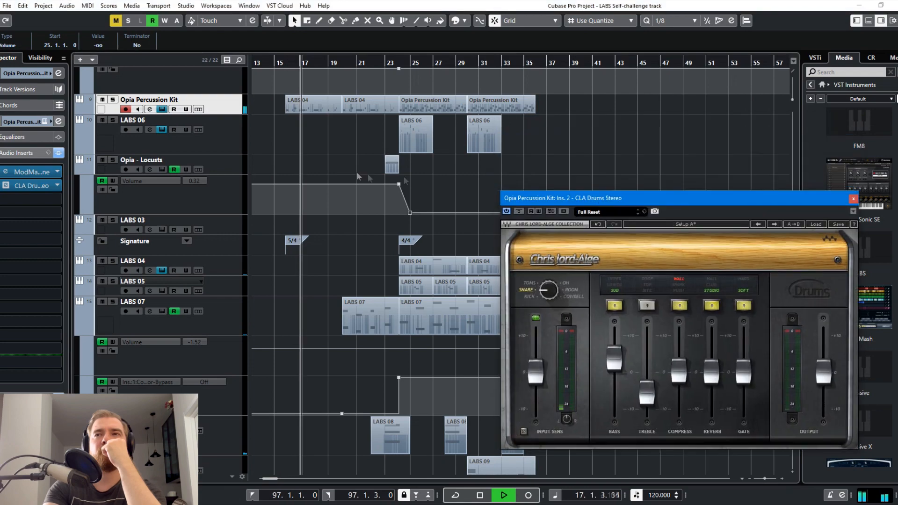
Step: Add the loaded preset names to the LABS 07, LABS 05 and LABS 04 track names, such as Textural Pads Deneb for LABS 07
{"action": "scroll", "coordinate": [356, 171], "scroll_direction": "up", "scroll_amount": 5}
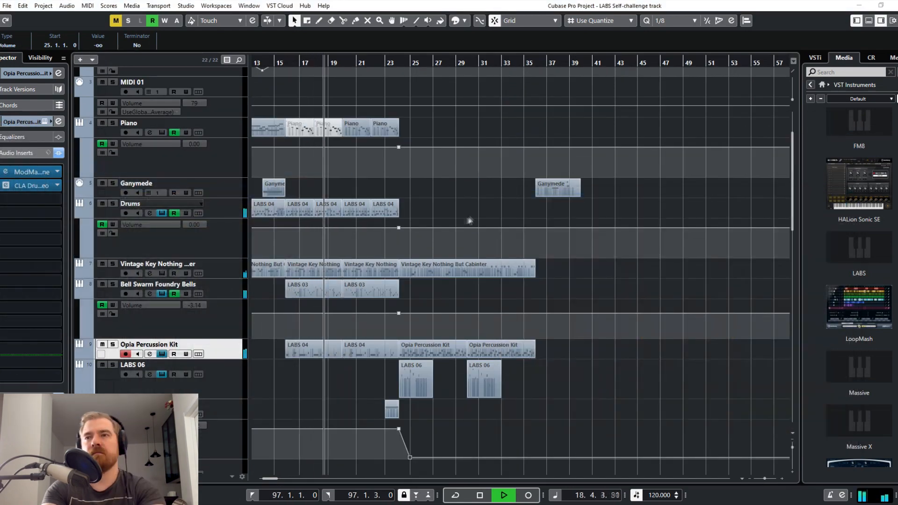
{"action": "left_click", "coordinate": [470, 221]}
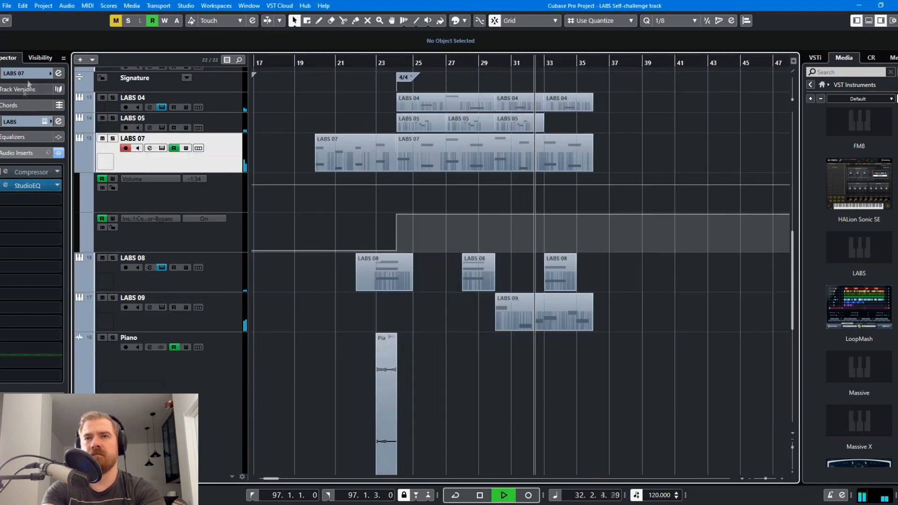
{"action": "double_click", "coordinate": [153, 139]}
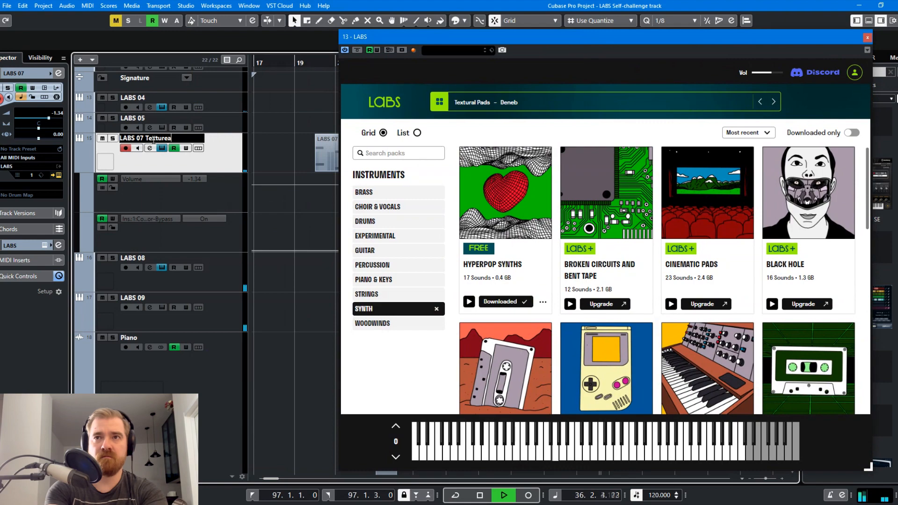
{"action": "left_click", "coordinate": [159, 120]}
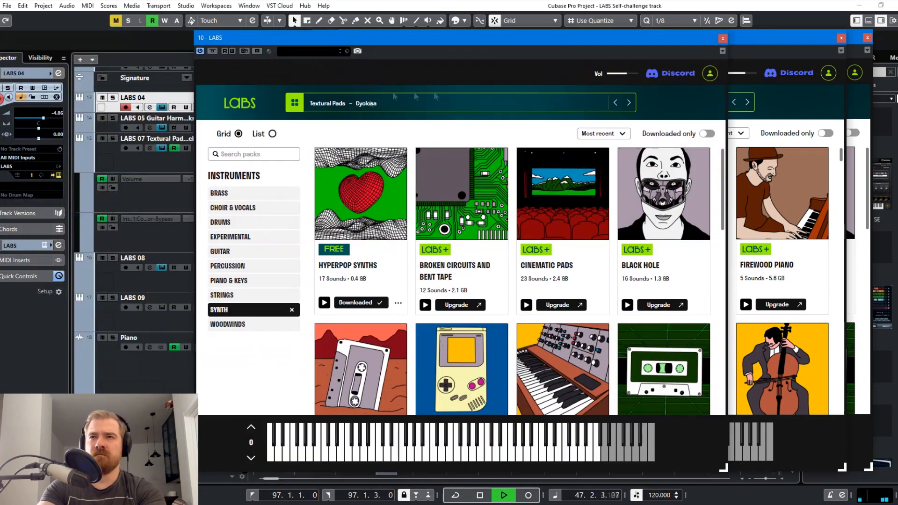
{"action": "double_click", "coordinate": [157, 96]}
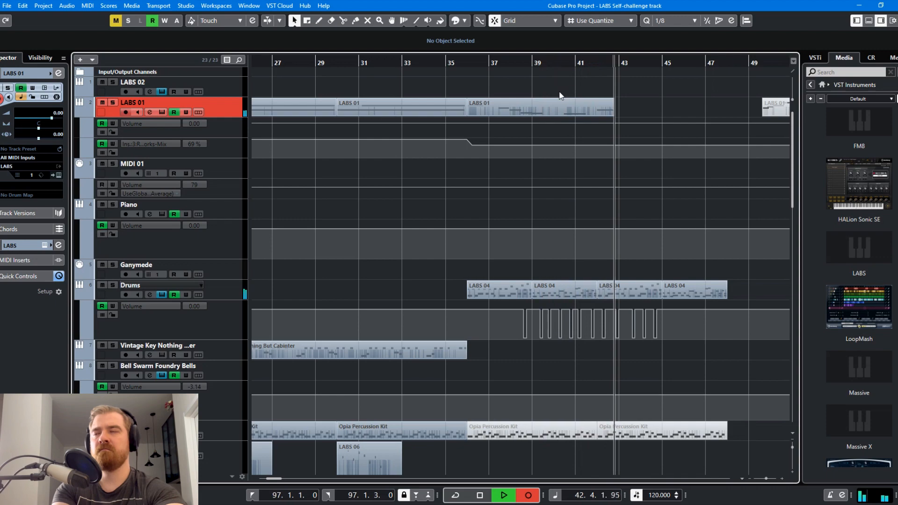
Step: Finish recording the LABS 01 part that starts at bar 36
{"action": "key", "text": "space"}
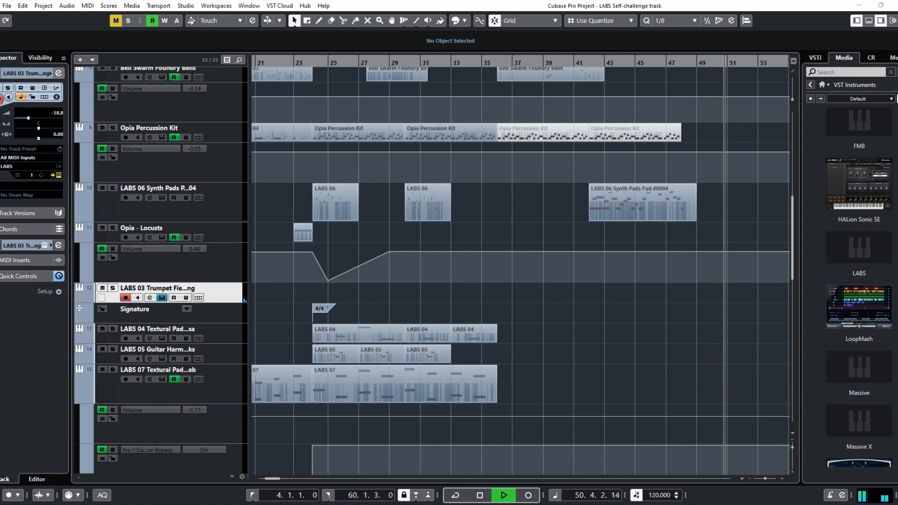
Step: Move the playback position to bar 36 and toggle playback with the LABS 03 Trumpet Fields track armed
{"action": "left_click", "coordinate": [500, 64]}
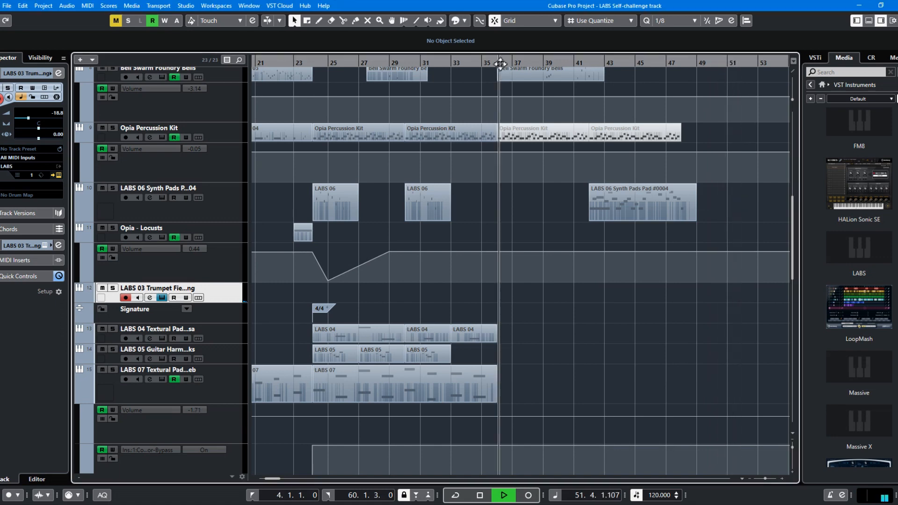
{"action": "key", "text": "space"}
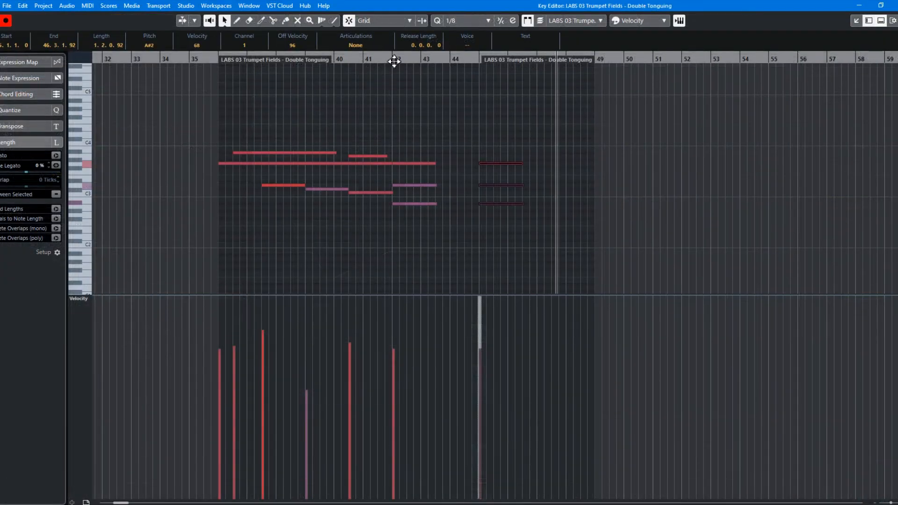
Step: Play the LABS 03 Trumpet Fields part from bar 42 and close its Key Editor
{"action": "left_click", "coordinate": [395, 61]}
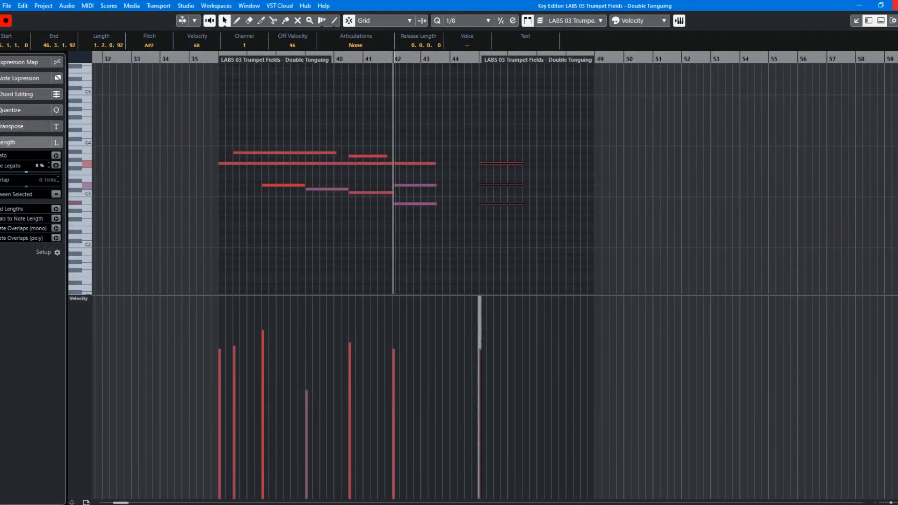
{"action": "left_click", "coordinate": [897, 5]}
{"action": "left_click", "coordinate": [623, 309]}
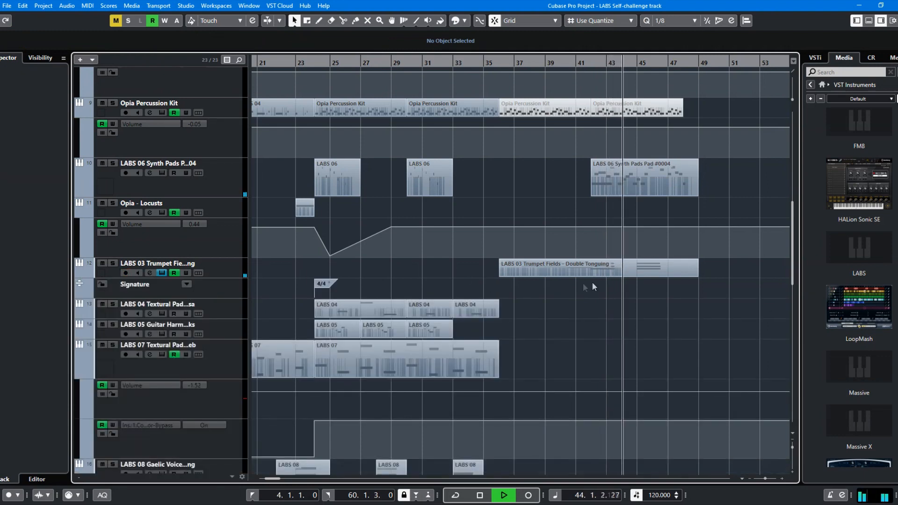
{"action": "key", "text": "h"}
{"action": "key", "text": "h"}
{"action": "key", "text": "h"}
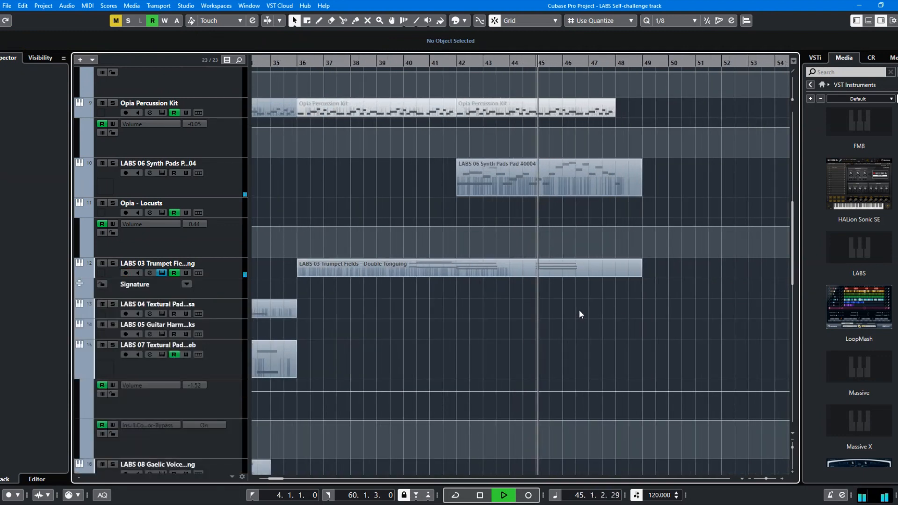
Step: Insert StudioEQ in the fourth insert slot of the LABS 03 Trumpet Fields track
{"action": "left_click", "coordinate": [228, 263]}
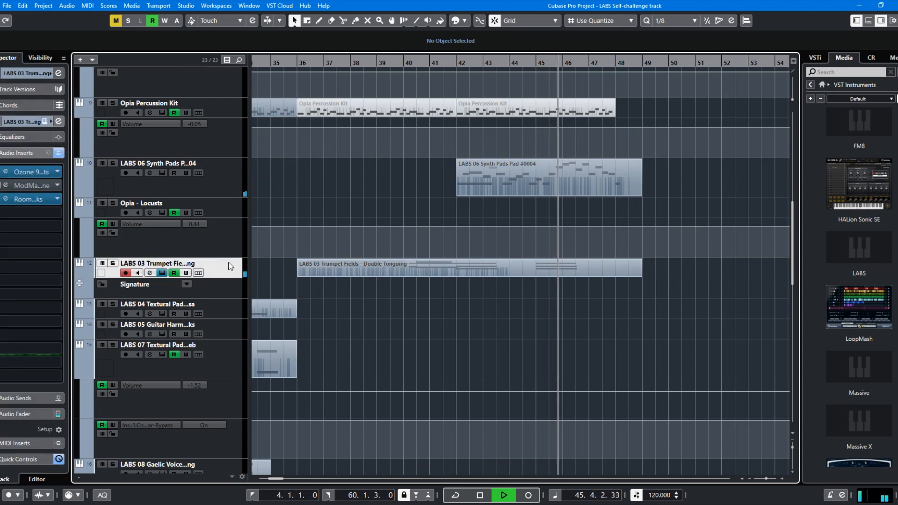
{"action": "left_click", "coordinate": [19, 211]}
{"action": "left_click", "coordinate": [7, 285]}
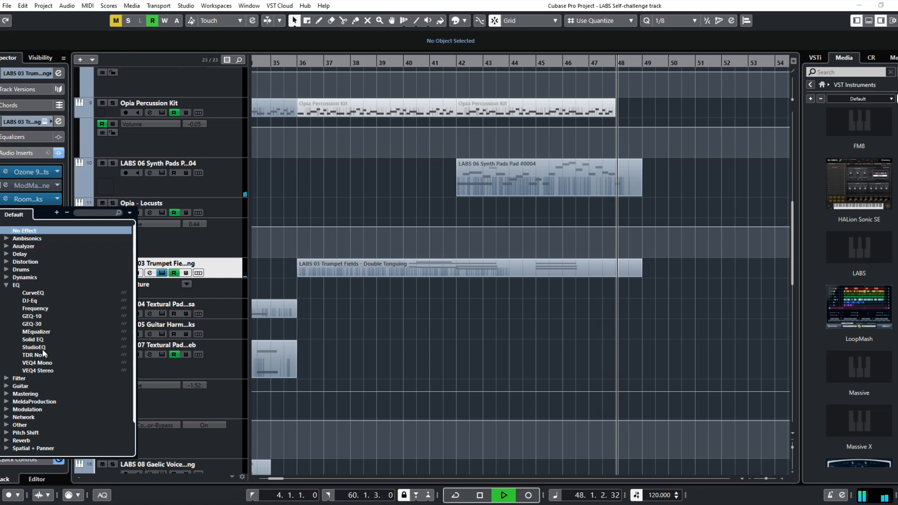
{"action": "left_click", "coordinate": [45, 351]}
{"action": "left_click", "coordinate": [438, 95]}
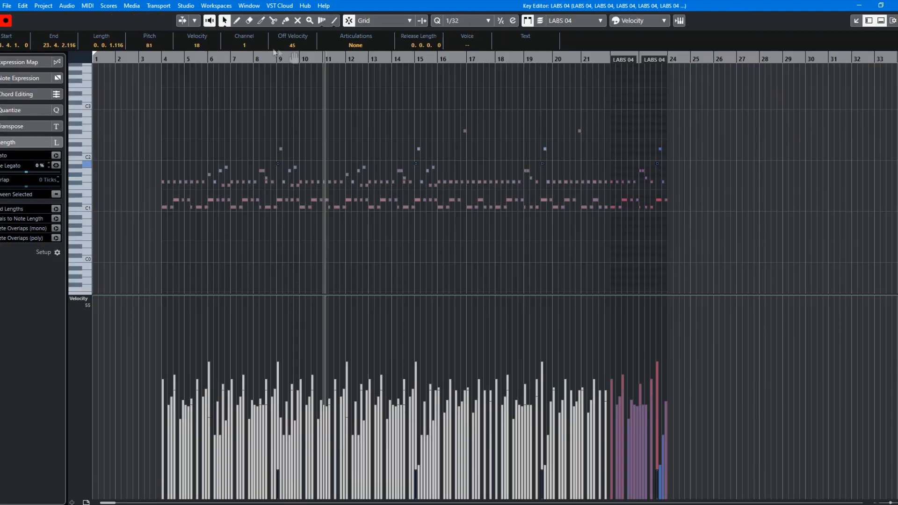
Step: Select the note velocities across the LABS 04 drum parts from about bar 22 back to the start
{"action": "left_click_drag", "start_coordinate": [592, 460], "coordinate": [88, 464]}
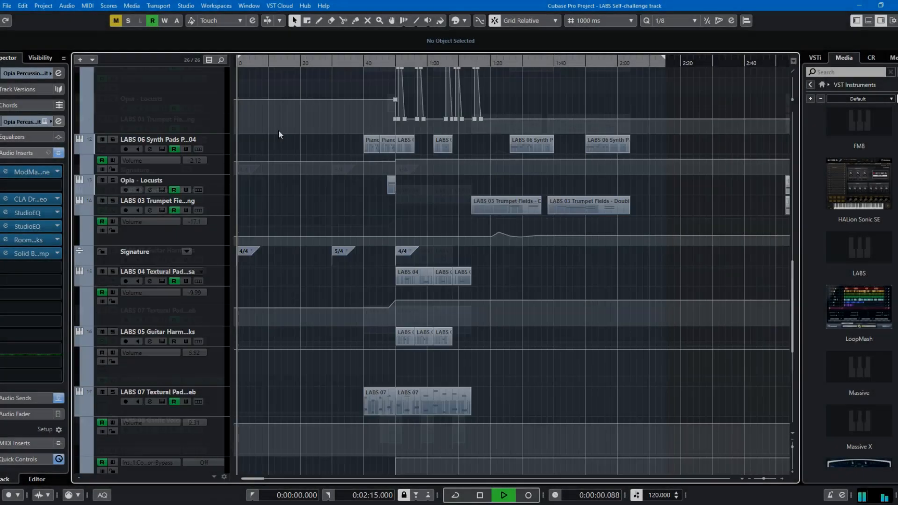
Step: Review the upper tracks during playback, showing the LABS 03 volume lane and checking MIDI 01 and LABS 04 for automation
{"action": "scroll", "coordinate": [278, 130], "scroll_direction": "down", "scroll_amount": 5}
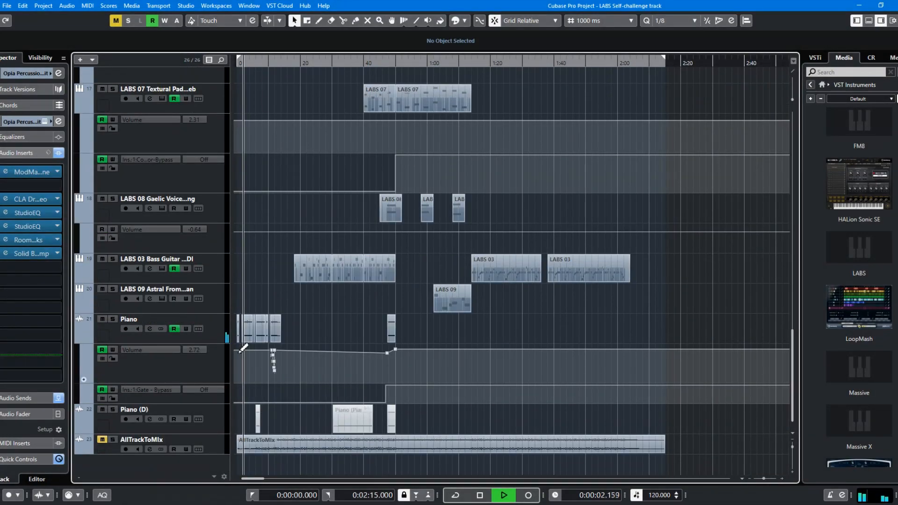
{"action": "scroll", "coordinate": [252, 319], "scroll_direction": "up", "scroll_amount": 12}
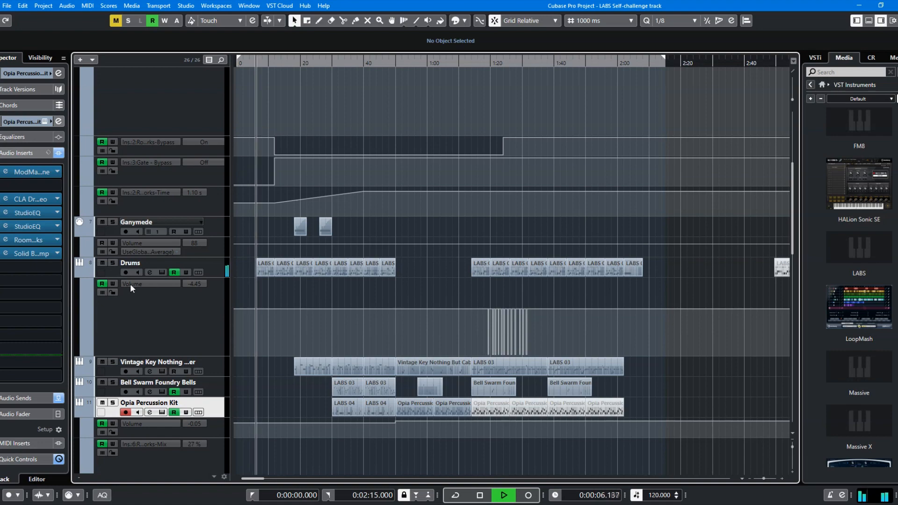
{"action": "scroll", "coordinate": [281, 281], "scroll_direction": "up", "scroll_amount": 6}
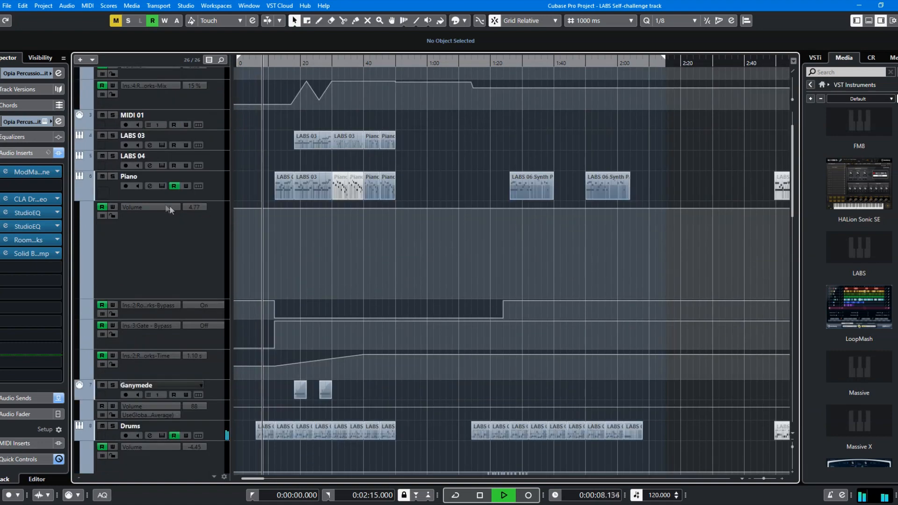
{"action": "left_click", "coordinate": [78, 145]}
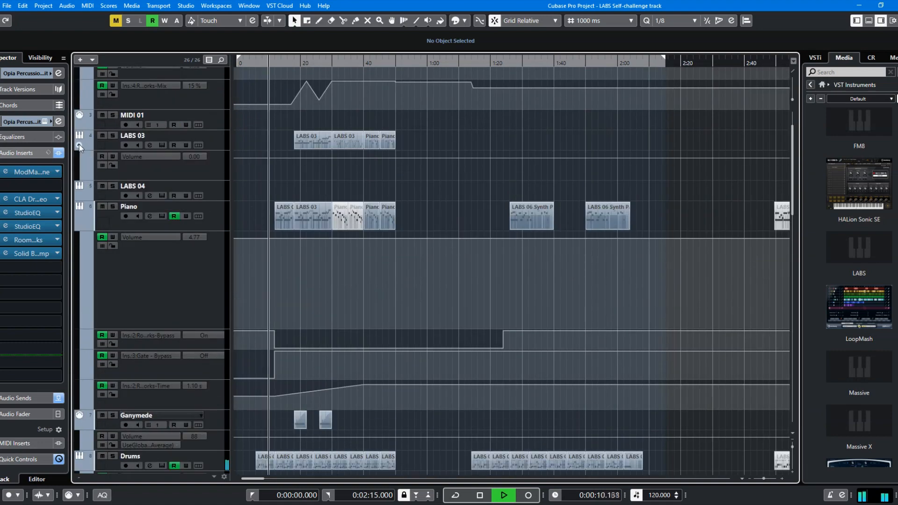
{"action": "scroll", "coordinate": [282, 173], "scroll_direction": "up", "scroll_amount": 2}
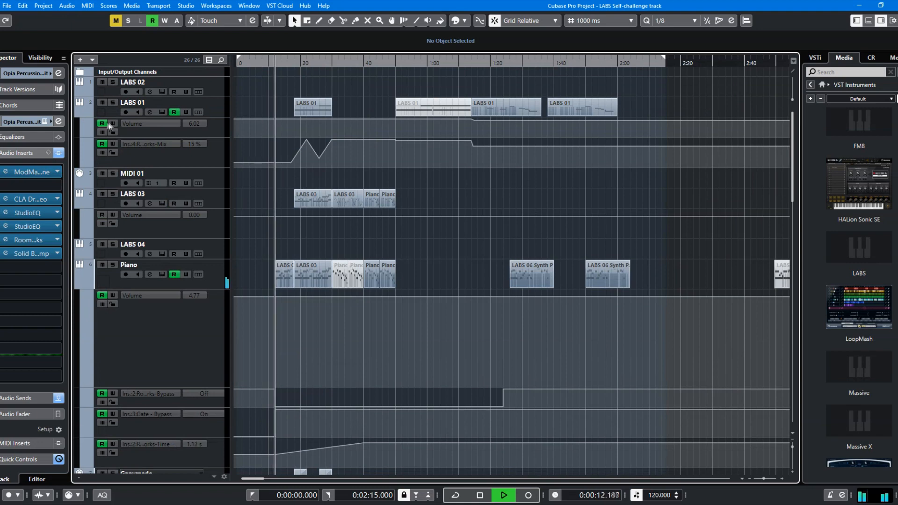
{"action": "left_click", "coordinate": [79, 184]}
{"action": "left_click", "coordinate": [79, 184]}
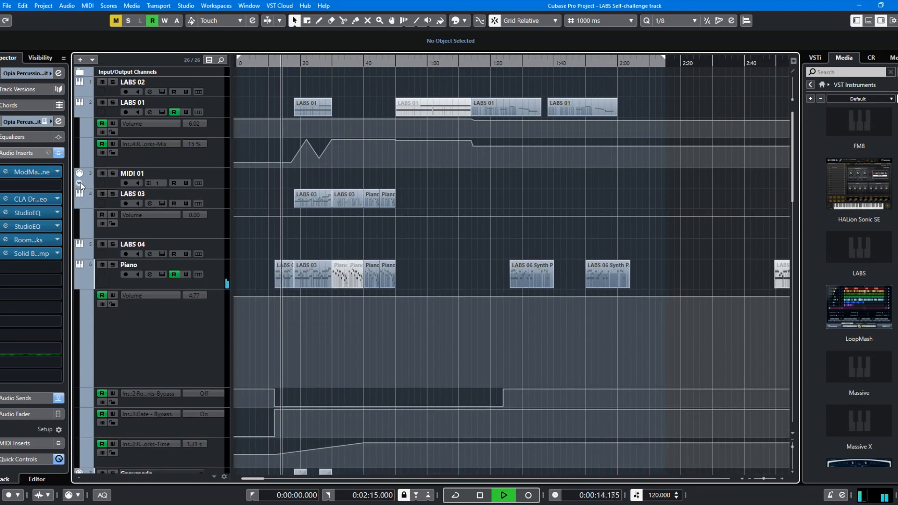
{"action": "left_click", "coordinate": [79, 254]}
{"action": "left_click", "coordinate": [79, 254]}
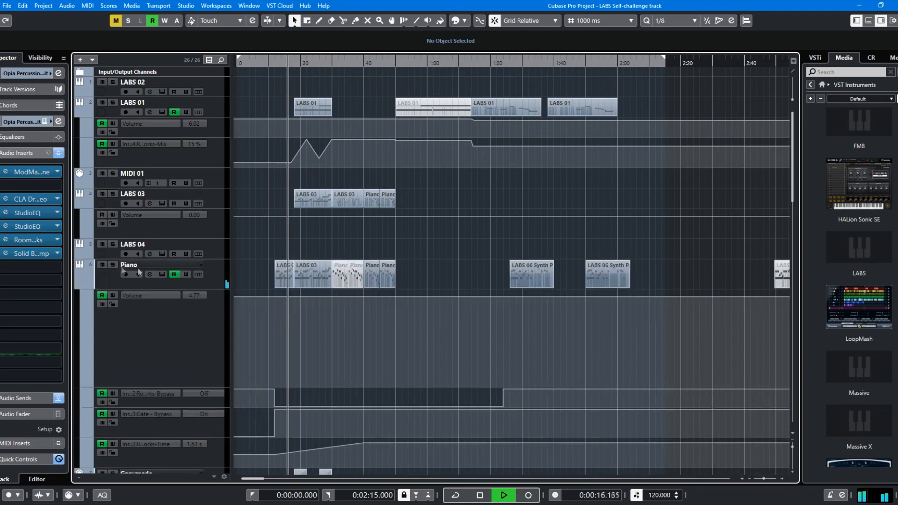
Step: Check the Vintage Key, Bell Swarm Foundry Bells, LABS 03 Bass Guitar and LABS 09 tracks for automation lanes during playback
{"action": "scroll", "coordinate": [245, 268], "scroll_direction": "down", "scroll_amount": 6}
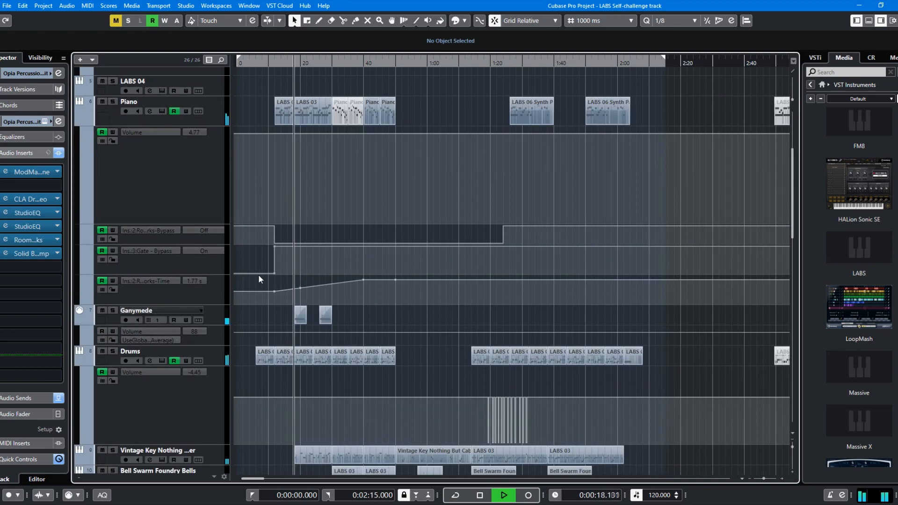
{"action": "scroll", "coordinate": [258, 274], "scroll_direction": "down", "scroll_amount": 3}
{"action": "scroll", "coordinate": [251, 275], "scroll_direction": "down", "scroll_amount": 3}
{"action": "scroll", "coordinate": [250, 279], "scroll_direction": "down", "scroll_amount": 3}
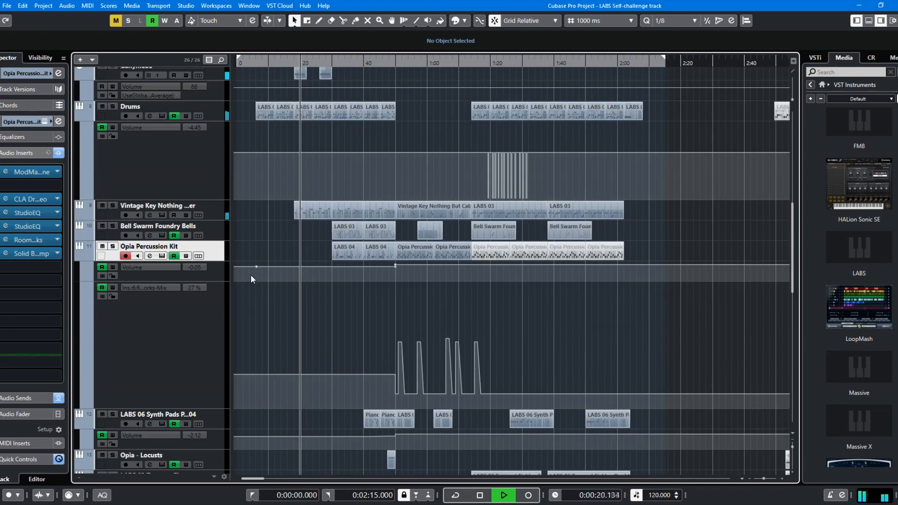
{"action": "left_click", "coordinate": [80, 215]}
{"action": "left_click", "coordinate": [82, 216]}
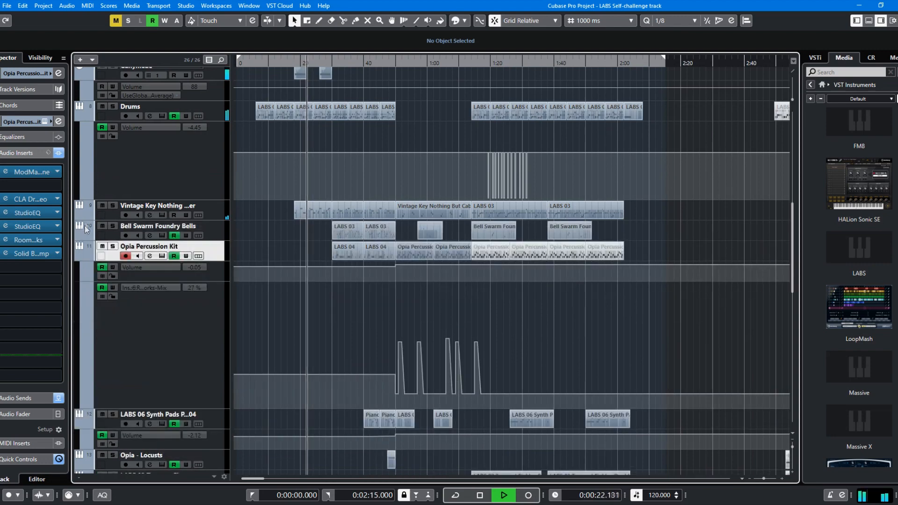
{"action": "left_click", "coordinate": [81, 233]}
{"action": "left_click", "coordinate": [82, 233]}
{"action": "scroll", "coordinate": [259, 276], "scroll_direction": "down", "scroll_amount": 9}
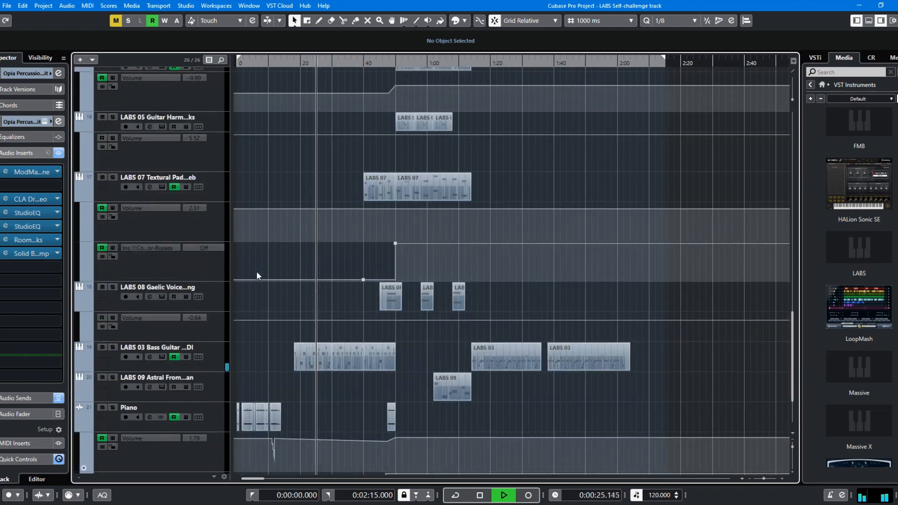
{"action": "scroll", "coordinate": [257, 271], "scroll_direction": "down", "scroll_amount": 2}
{"action": "left_click", "coordinate": [83, 284]}
{"action": "left_click", "coordinate": [83, 284]}
{"action": "left_click", "coordinate": [83, 312]}
{"action": "left_click", "coordinate": [83, 313]}
{"action": "scroll", "coordinate": [140, 318], "scroll_direction": "down", "scroll_amount": 1}
{"action": "scroll", "coordinate": [307, 318], "scroll_direction": "up", "scroll_amount": 10}
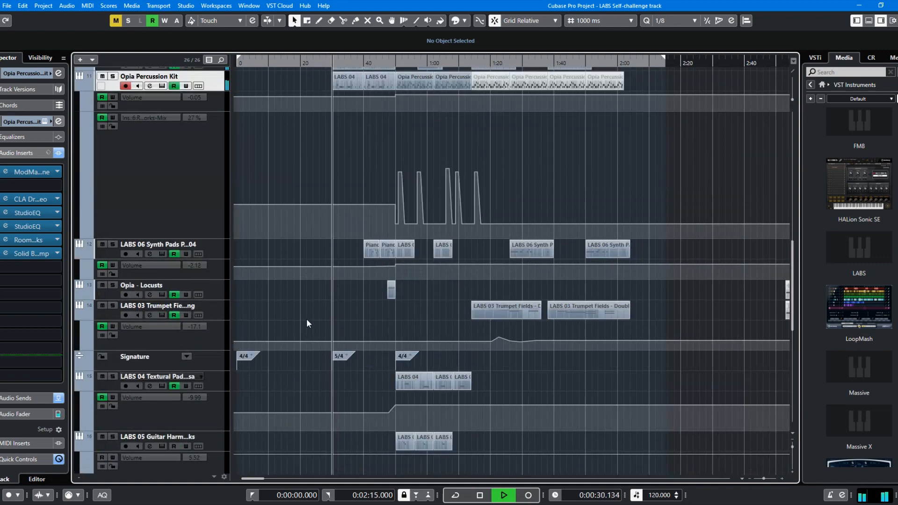
Step: Follow playback through the 50-second to 1:15 section, examining the parts, the Opia Percussion Kit mix automation and the Drums volume automation
{"action": "scroll", "coordinate": [304, 318], "scroll_direction": "up", "scroll_amount": 5}
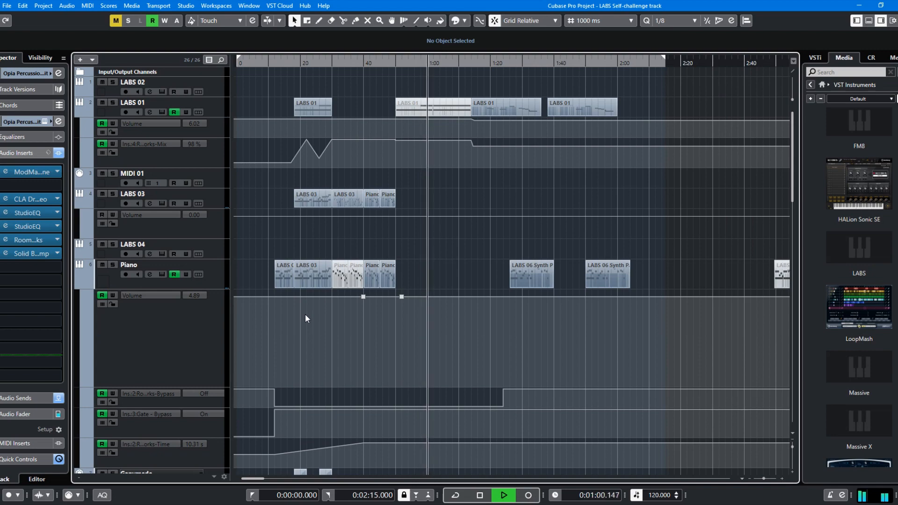
{"action": "scroll", "coordinate": [305, 313], "scroll_direction": "down", "scroll_amount": 10}
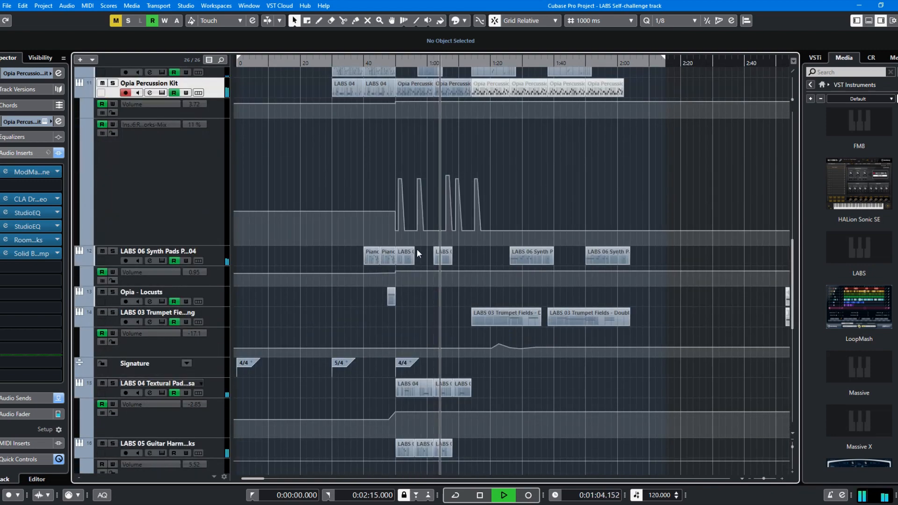
{"action": "scroll", "coordinate": [420, 246], "scroll_direction": "up", "scroll_amount": 3}
{"action": "scroll", "coordinate": [464, 240], "scroll_direction": "up", "scroll_amount": 2}
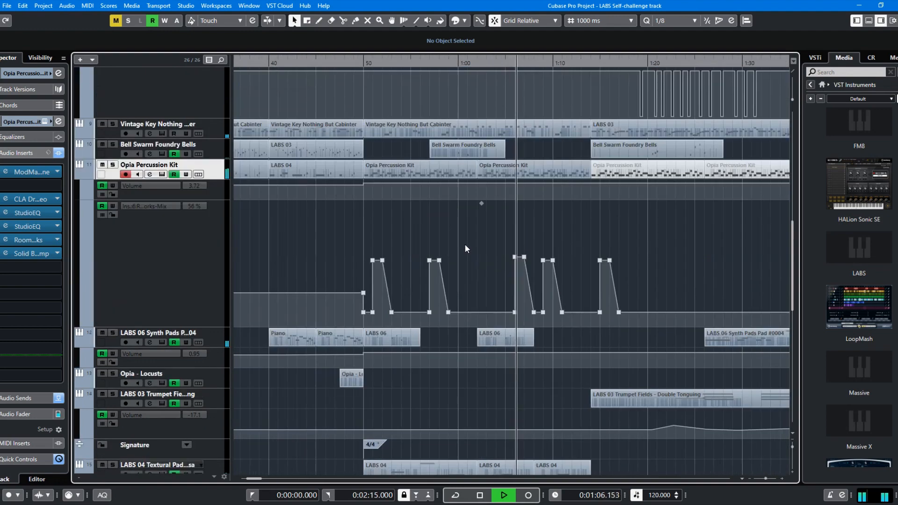
{"action": "scroll", "coordinate": [327, 304], "scroll_direction": "down", "scroll_amount": 5}
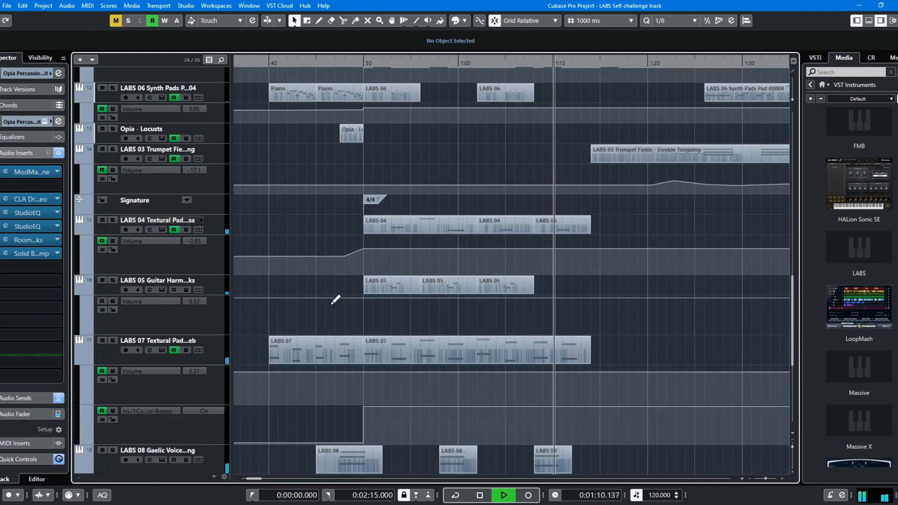
{"action": "scroll", "coordinate": [330, 301], "scroll_direction": "down", "scroll_amount": 6}
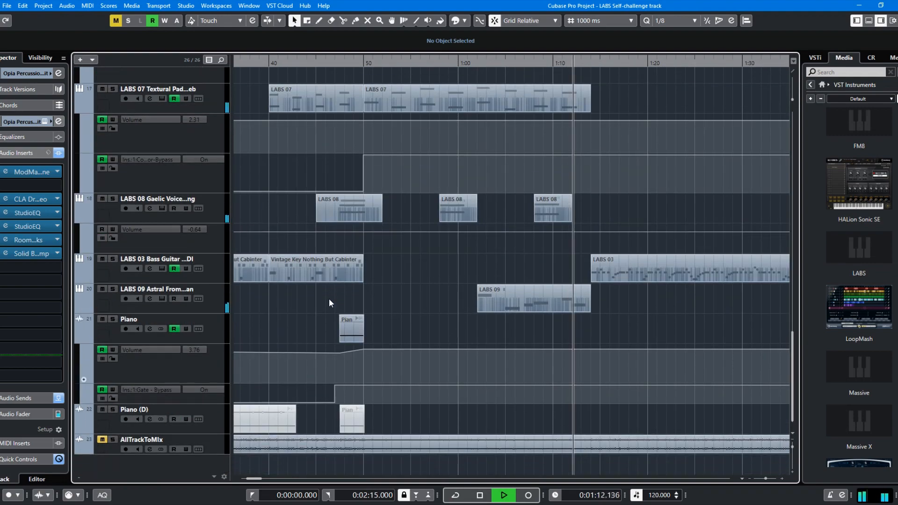
{"action": "scroll", "coordinate": [332, 297], "scroll_direction": "up", "scroll_amount": 6}
{"action": "scroll", "coordinate": [333, 298], "scroll_direction": "up", "scroll_amount": 8}
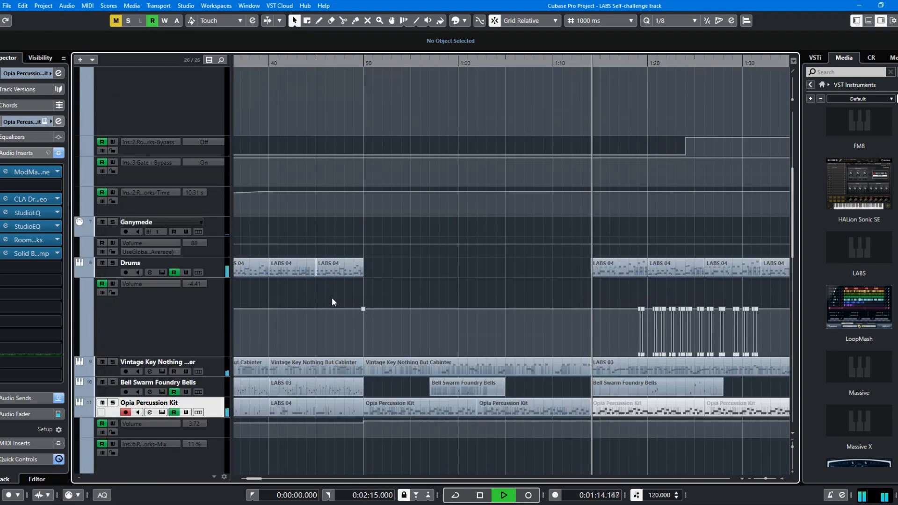
{"action": "key", "text": "g"}
{"action": "key", "text": "g"}
{"action": "key", "text": "g"}
{"action": "key", "text": "g"}
{"action": "key", "text": "g"}
{"action": "key", "text": "g"}
{"action": "key", "text": "g"}
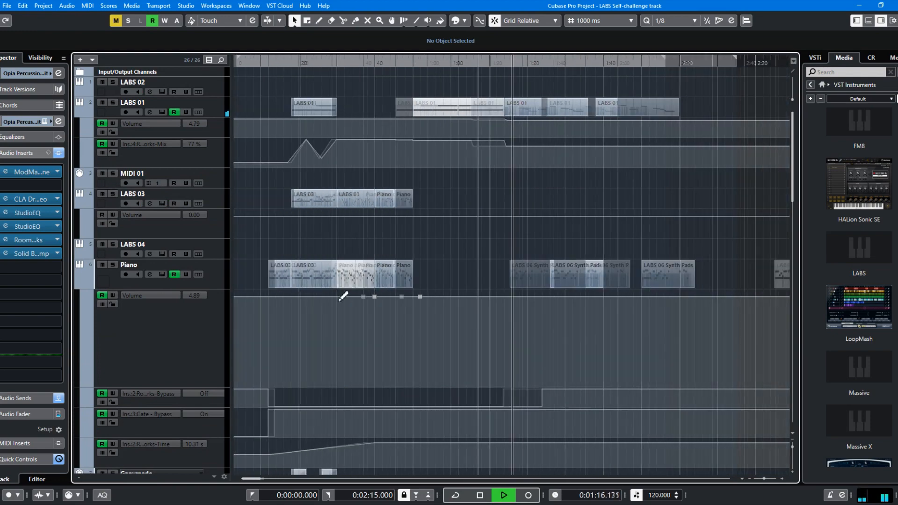
Step: Select the LABS 01, Bell Swarm Foundry Bells and Vintage Key tracks in turn during playback to examine their parts and inserts
{"action": "key", "text": "h"}
{"action": "key", "text": "h"}
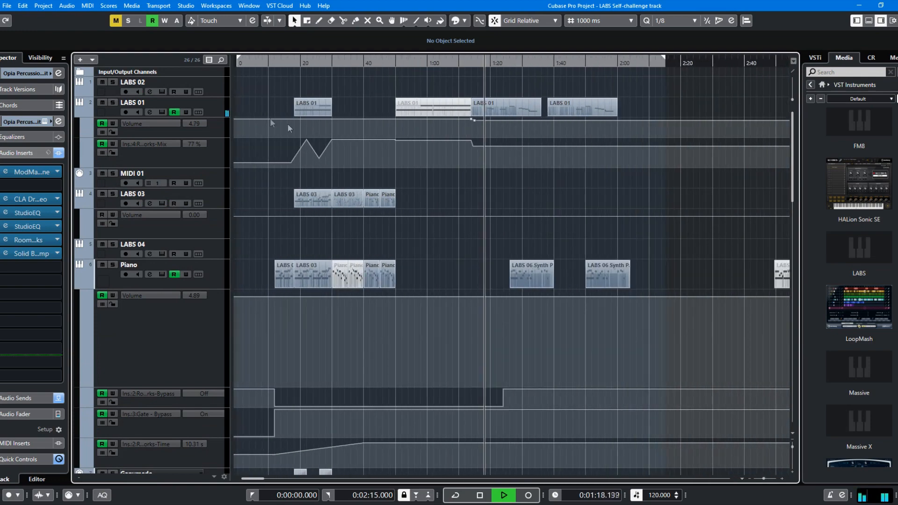
{"action": "left_click", "coordinate": [217, 108]}
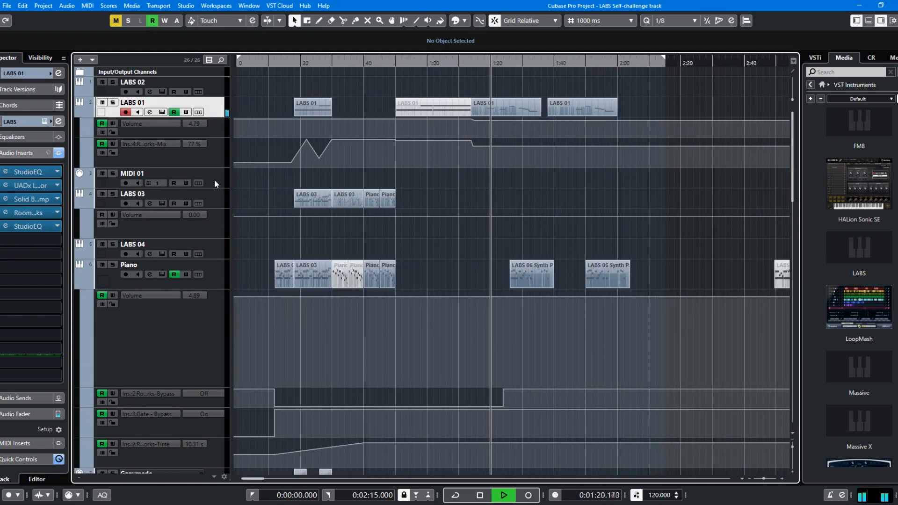
{"action": "scroll", "coordinate": [319, 217], "scroll_direction": "down", "scroll_amount": 7}
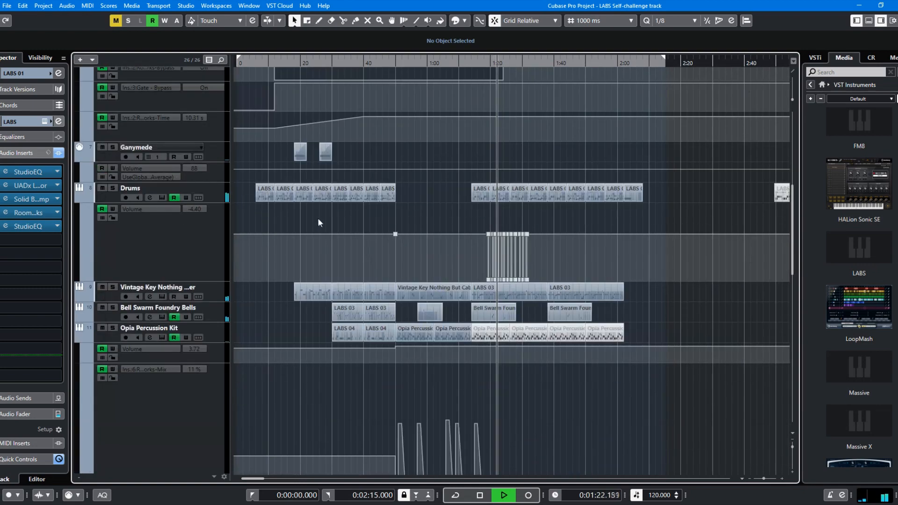
{"action": "left_click", "coordinate": [213, 314]}
{"action": "left_click", "coordinate": [220, 300]}
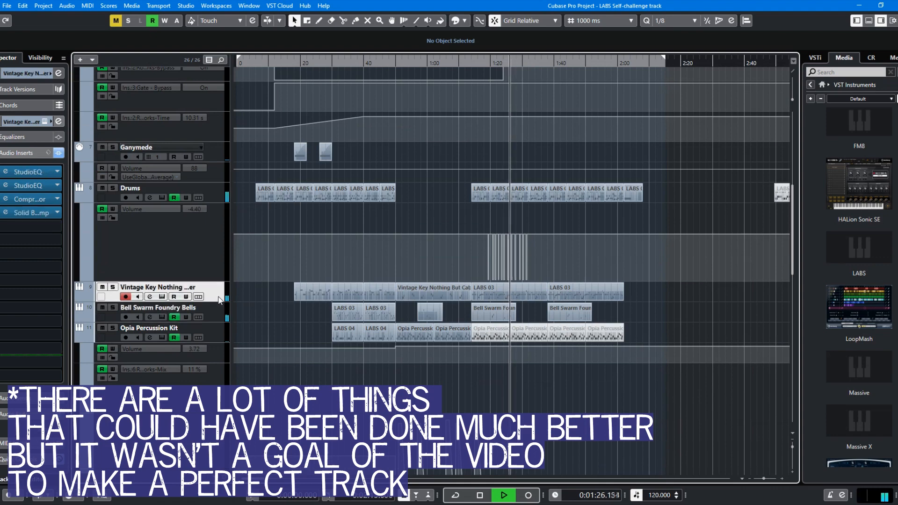
Step: Inspect the LABS 06 Synth Pads, LABS 03 Trumpet Fields and LABS 03 Bass Guitar tracks one after another during playback
{"action": "scroll", "coordinate": [479, 288], "scroll_direction": "down", "scroll_amount": 4}
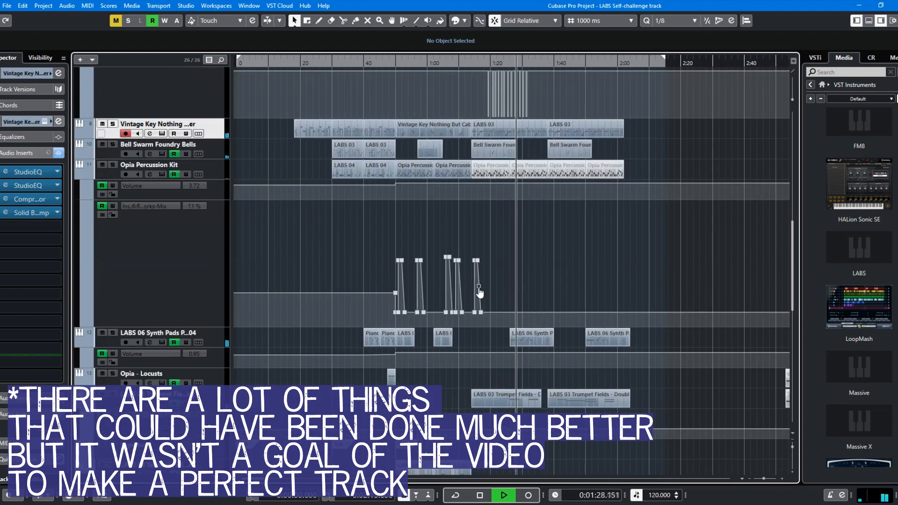
{"action": "left_click", "coordinate": [218, 343]}
{"action": "scroll", "coordinate": [361, 333], "scroll_direction": "down", "scroll_amount": 2}
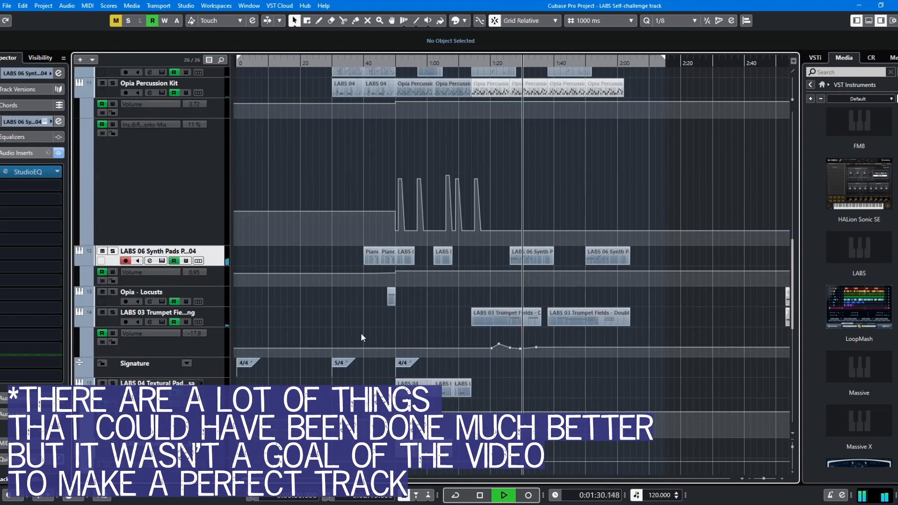
{"action": "left_click", "coordinate": [212, 314]}
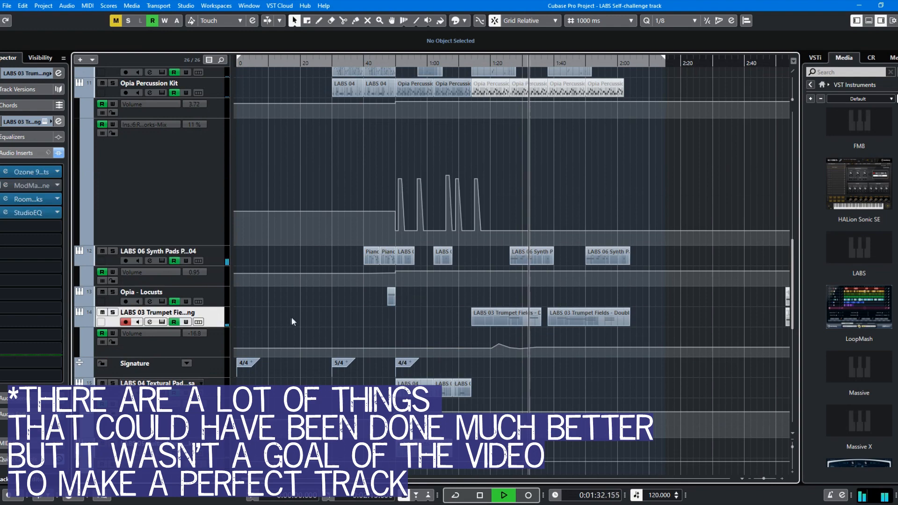
{"action": "scroll", "coordinate": [297, 313], "scroll_direction": "down", "scroll_amount": 4}
{"action": "scroll", "coordinate": [283, 317], "scroll_direction": "down", "scroll_amount": 4}
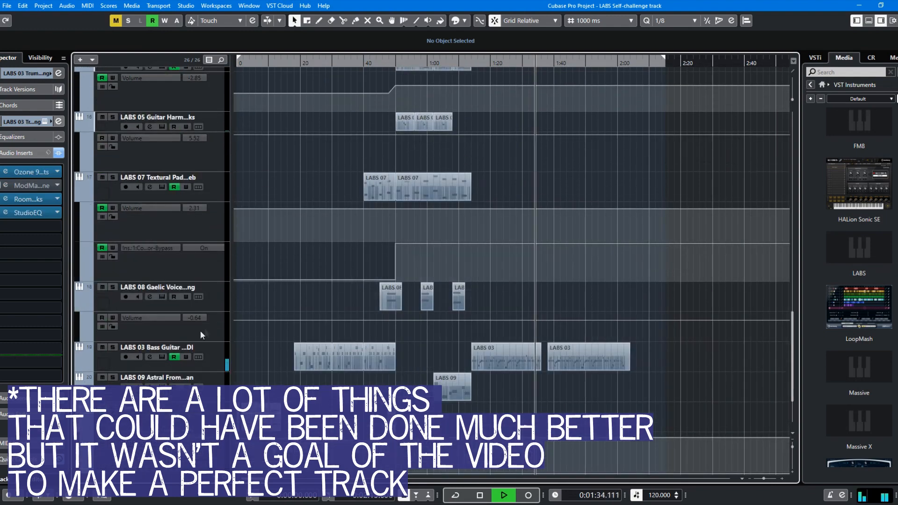
{"action": "left_click", "coordinate": [212, 355]}
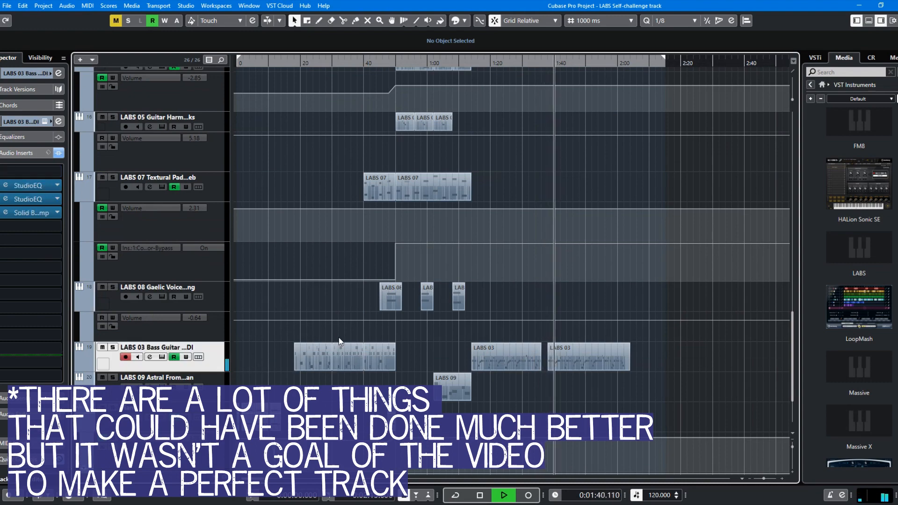
Step: Look over the Drums volume automation and the Opia Percussion Kit mix automation while the closing section plays
{"action": "scroll", "coordinate": [338, 338], "scroll_direction": "up", "scroll_amount": 6}
{"action": "scroll", "coordinate": [335, 336], "scroll_direction": "up", "scroll_amount": 5}
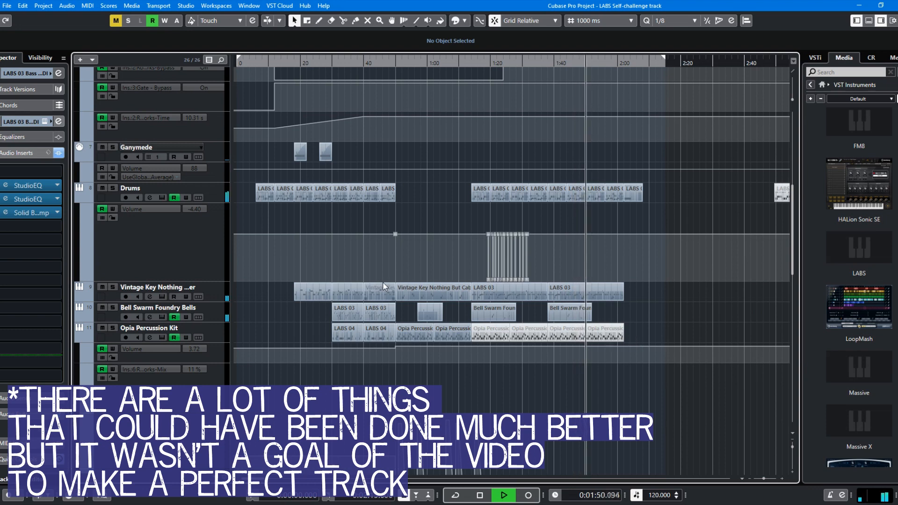
{"action": "scroll", "coordinate": [560, 321], "scroll_direction": "up", "scroll_amount": 10}
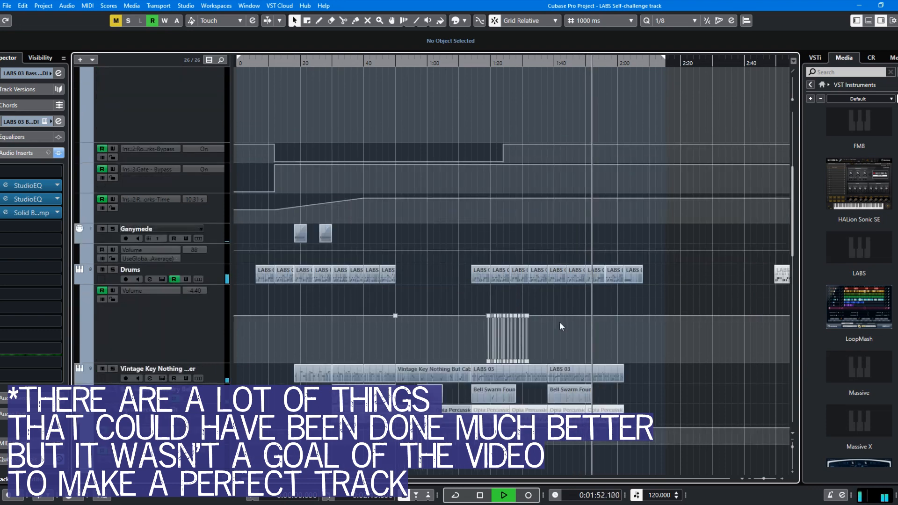
{"action": "scroll", "coordinate": [557, 316], "scroll_direction": "down", "scroll_amount": 12}
{"action": "scroll", "coordinate": [555, 315], "scroll_direction": "up", "scroll_amount": 5}
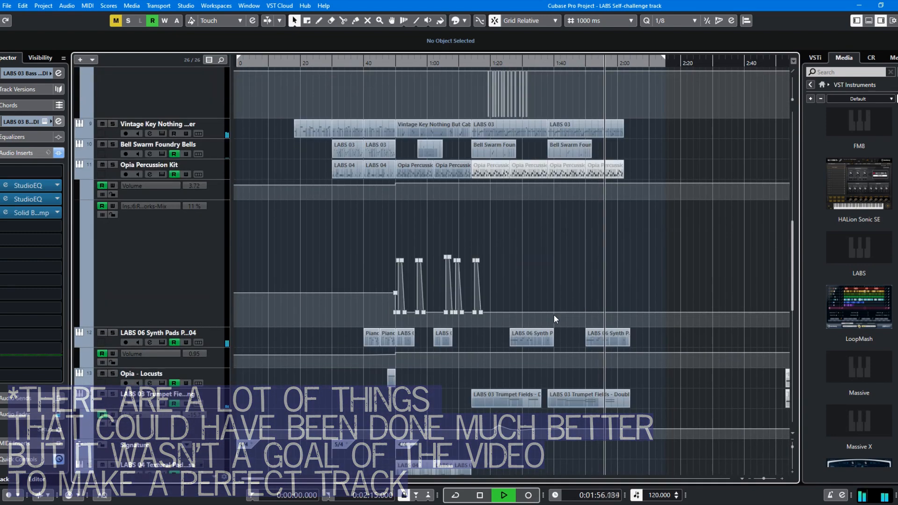